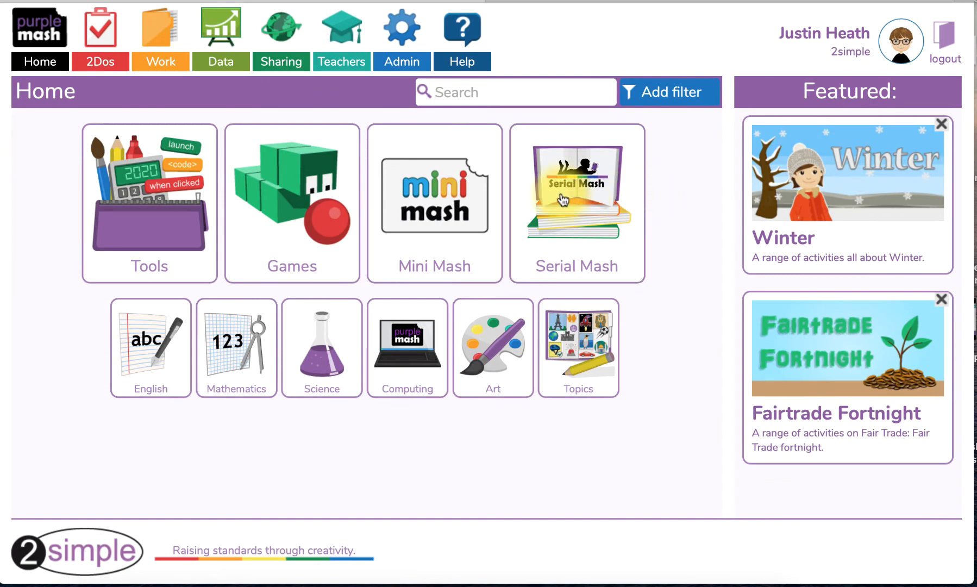
Open 2Quiz from the Tools collection and dismiss its welcome message.
left_click(180, 184)
scroll(468, 301, "down", 1)
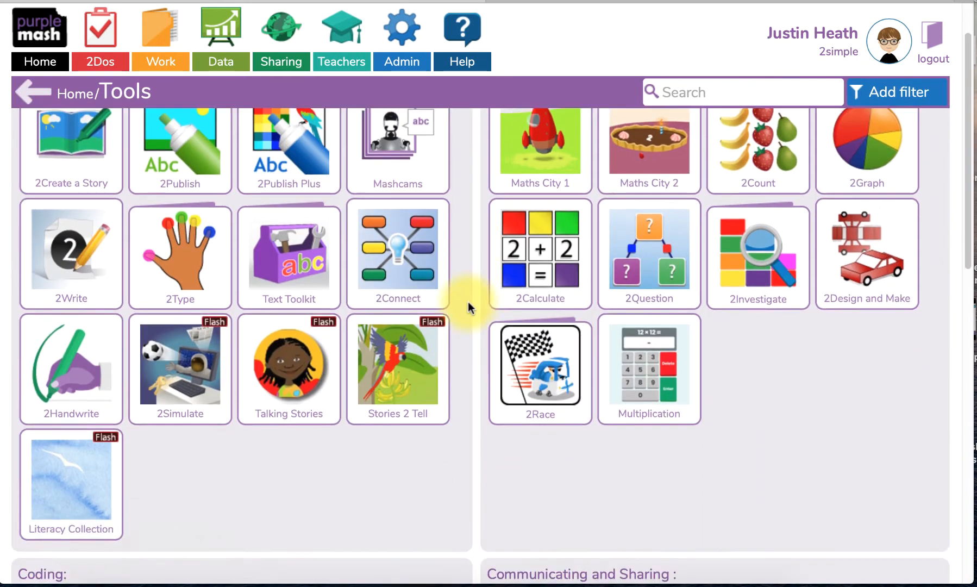
scroll(468, 302, "down", 5)
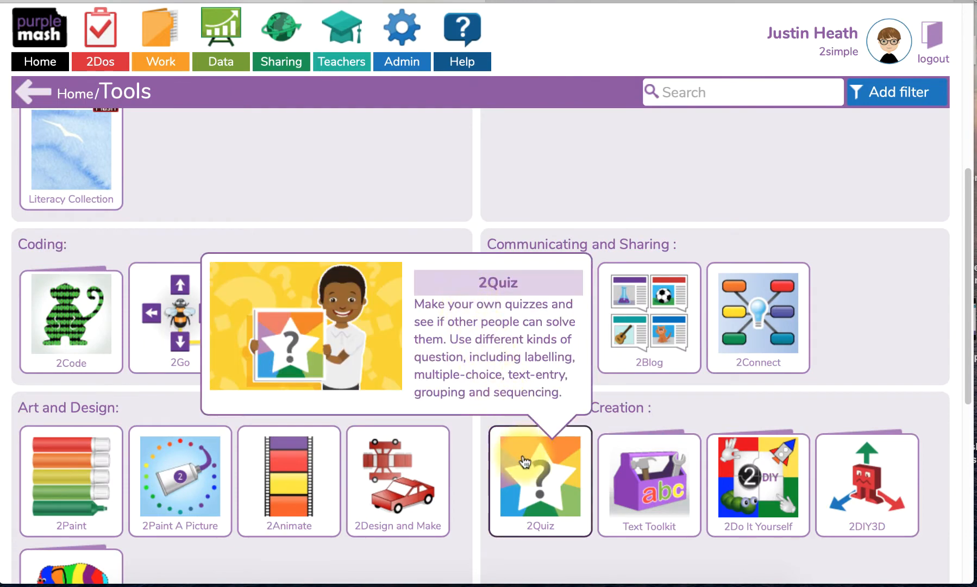
left_click(526, 462)
left_click(432, 411)
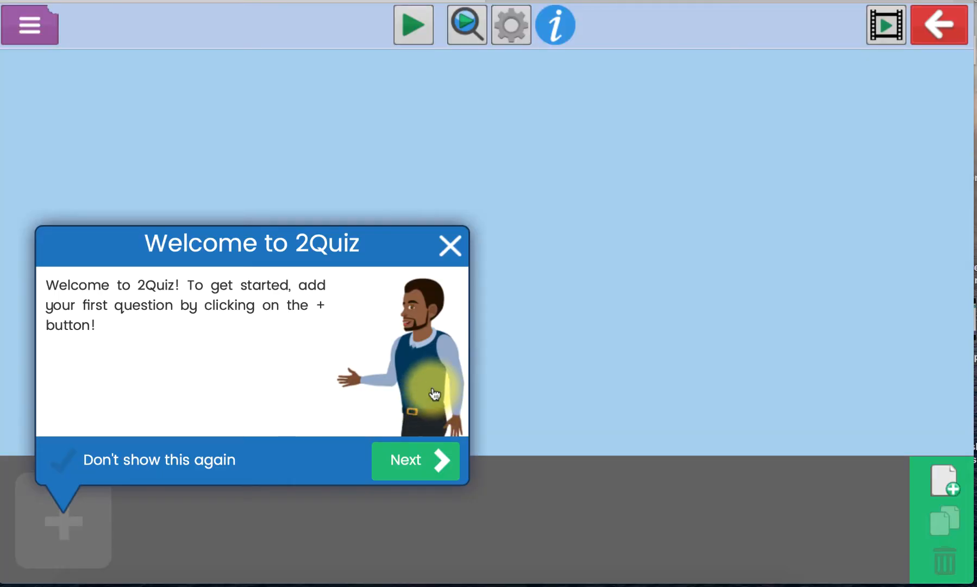
left_click(449, 246)
Open the saved file "quiz for 5JH" from the My Work folder.
left_click(32, 25)
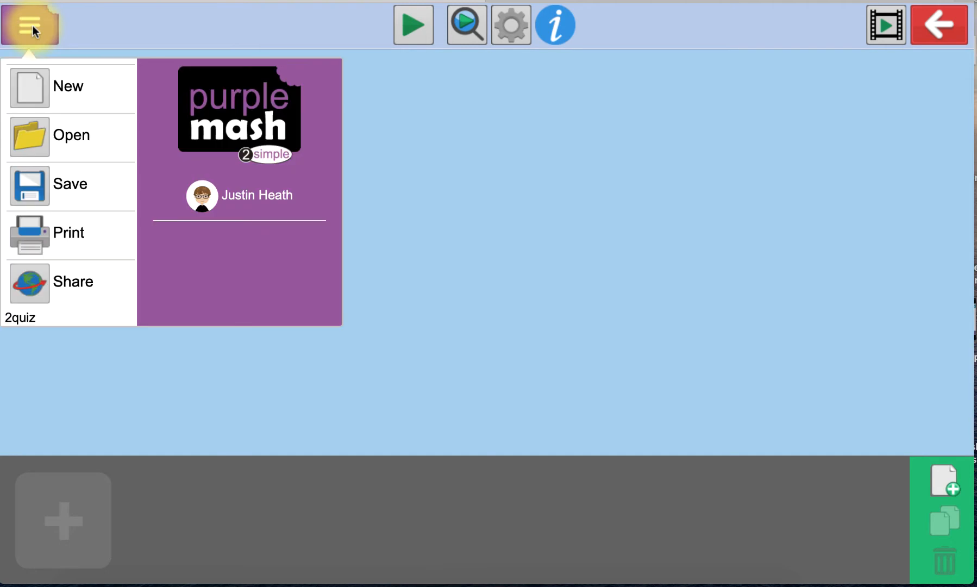
left_click(63, 137)
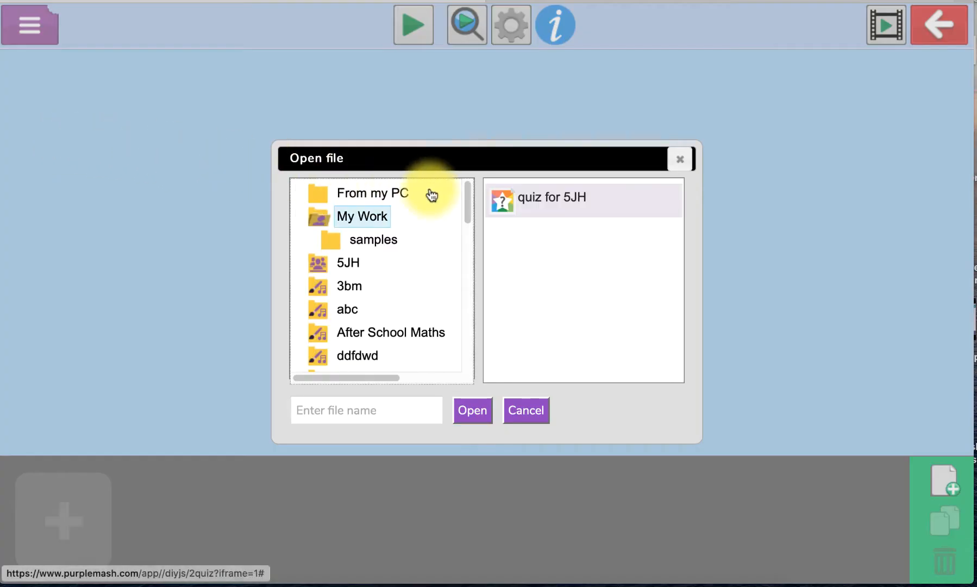
left_click(512, 205)
left_click(479, 410)
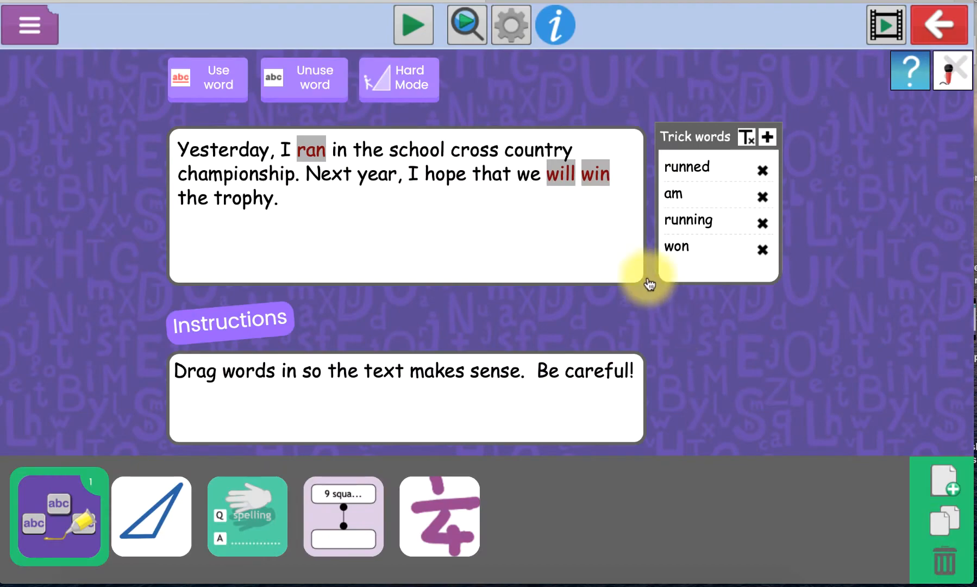
Play the quiz and answer question 1 by filling the text's gaps with "ran", "will" and "win", submitting it and moving on.
left_click(412, 25)
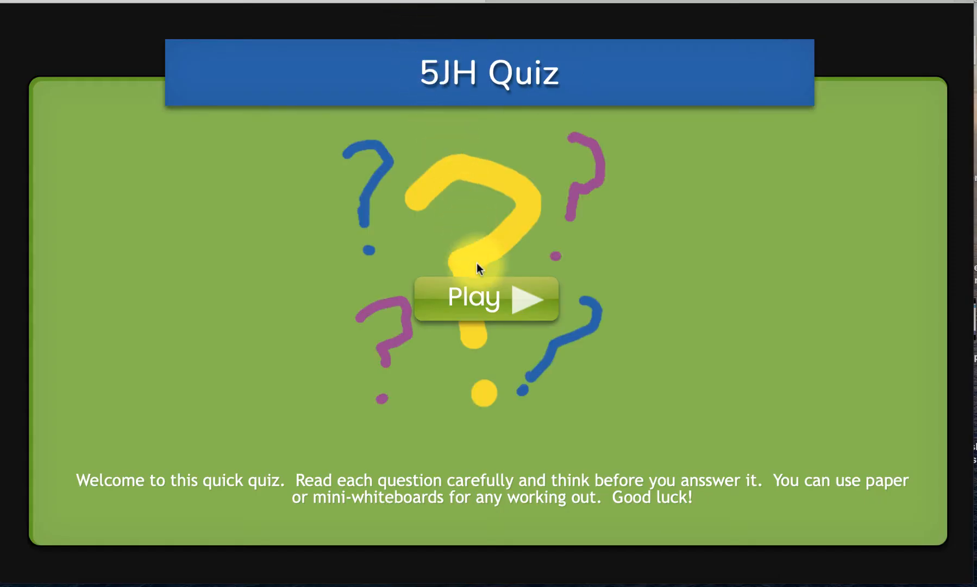
left_click(486, 298)
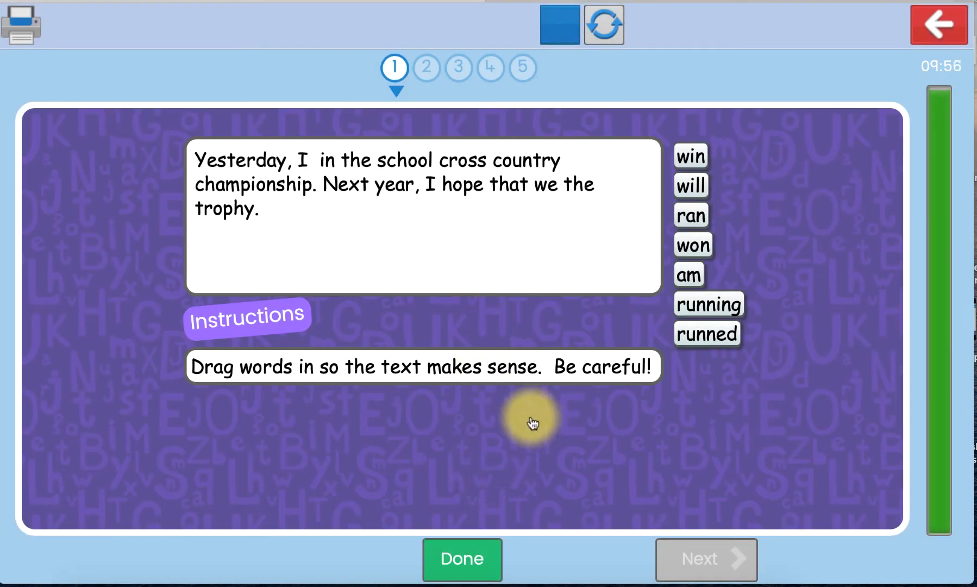
left_click_drag(698, 217, 322, 156)
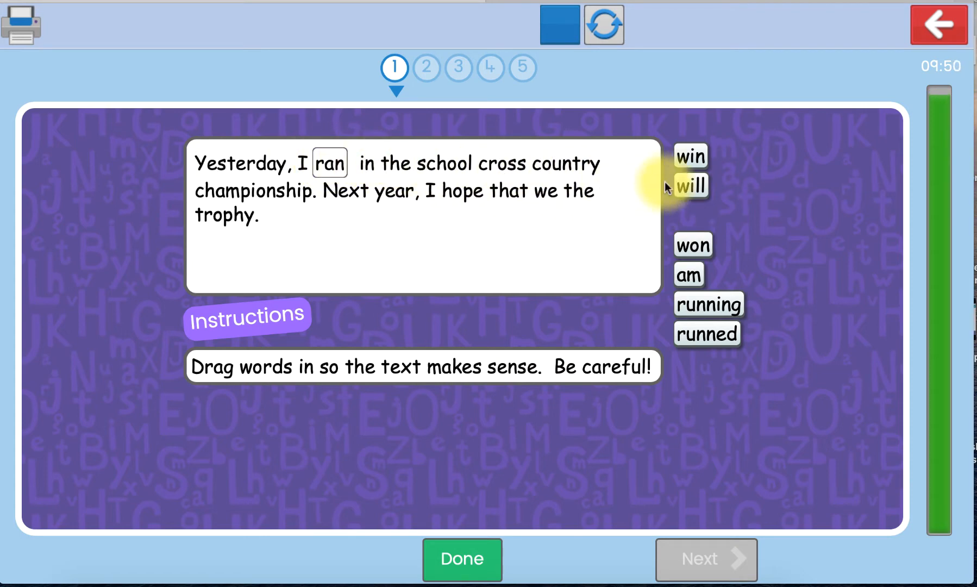
left_click_drag(697, 190, 602, 194)
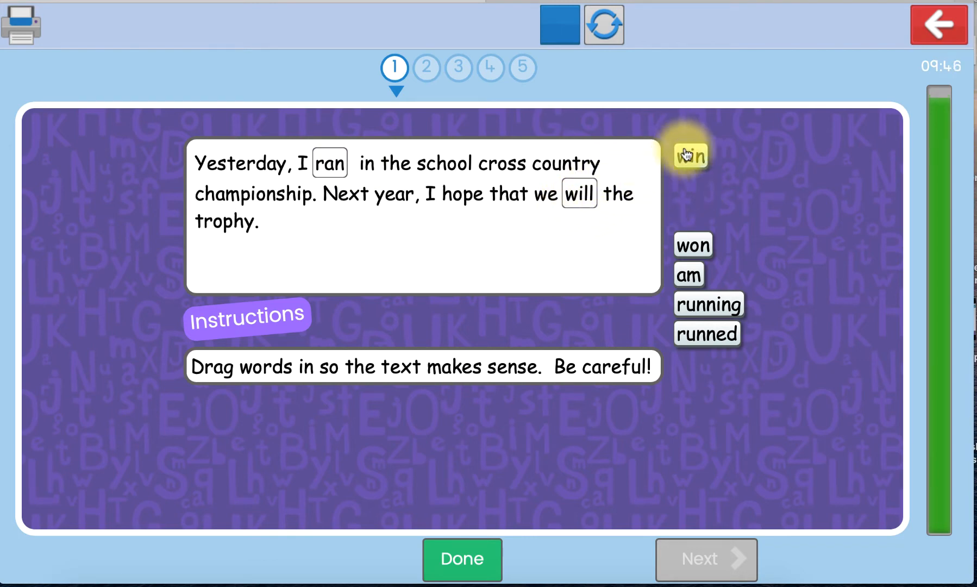
left_click_drag(688, 156, 600, 200)
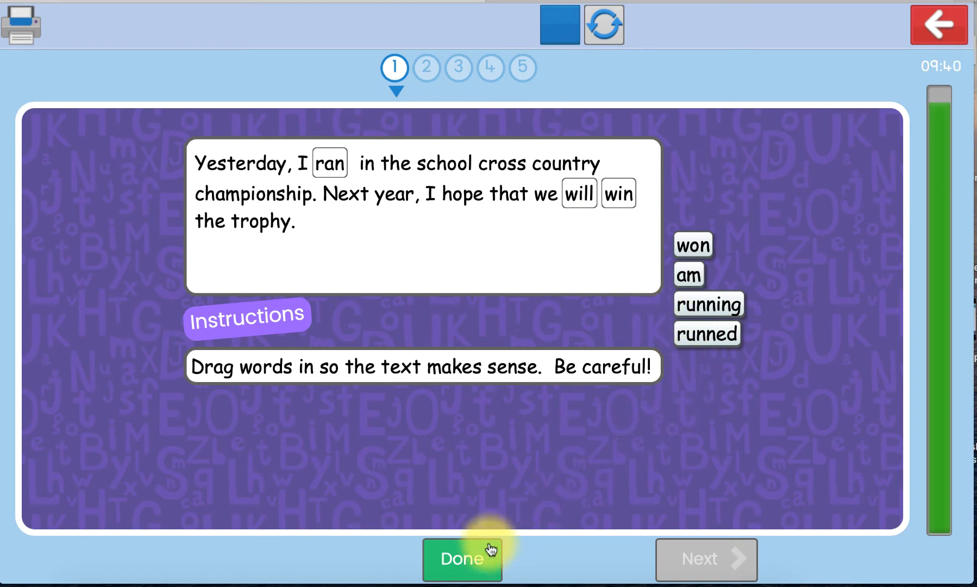
left_click(471, 556)
left_click(663, 565)
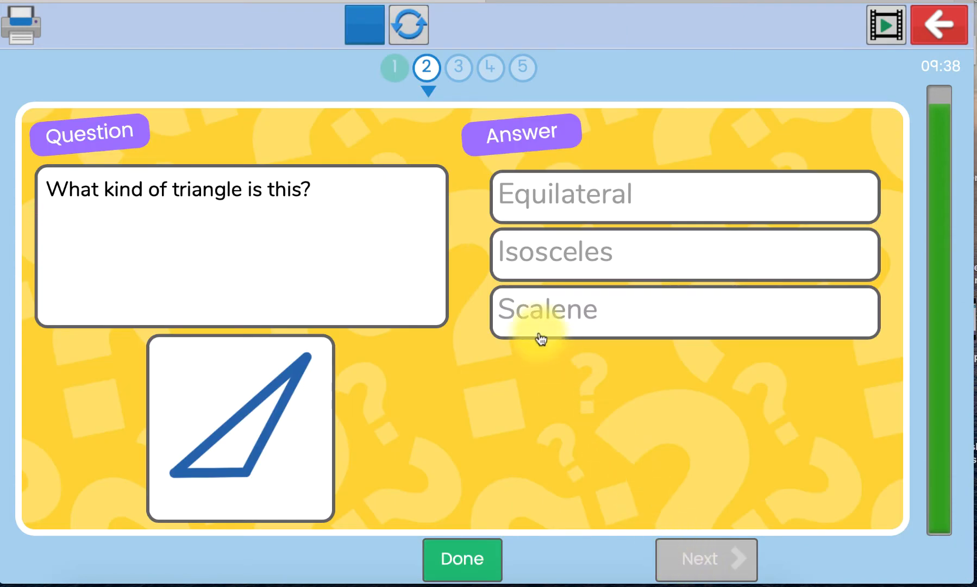
Answer the triangle question with Scalene, submit it and continue to question 3.
left_click(519, 307)
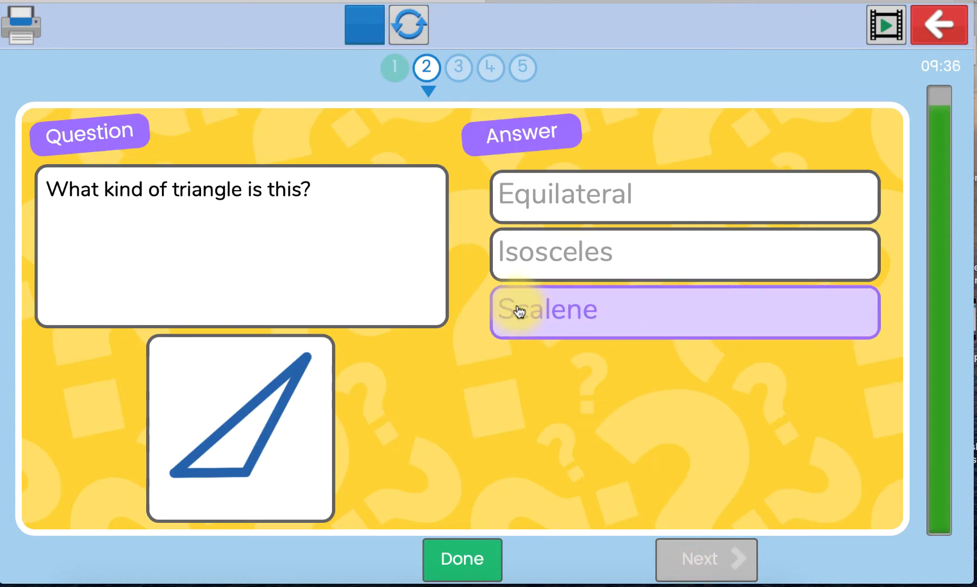
left_click(476, 560)
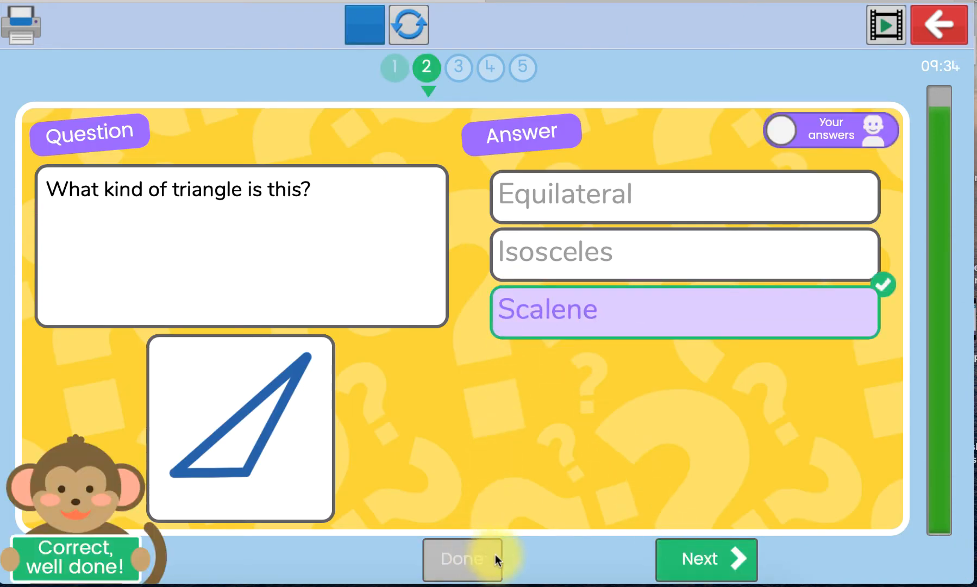
left_click(676, 558)
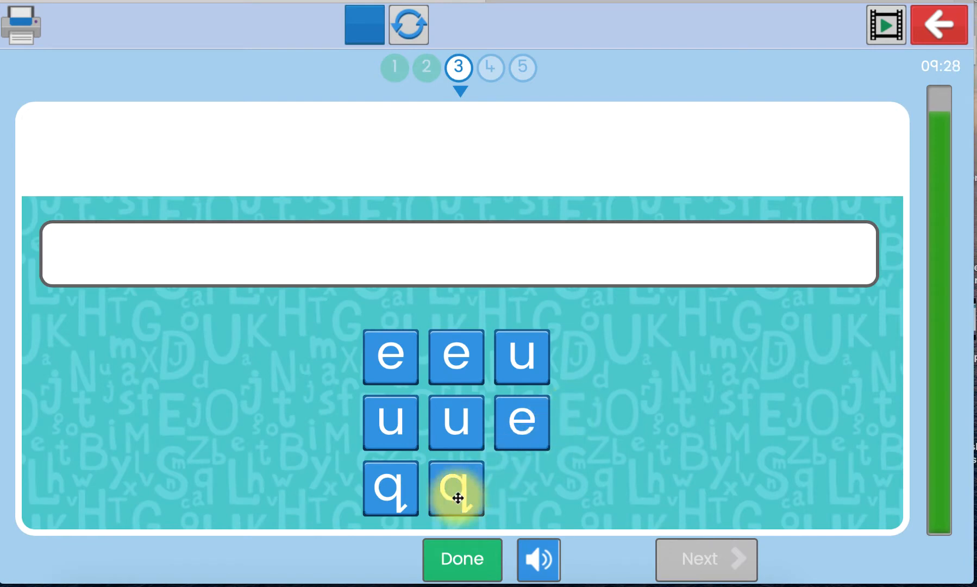
Spell "queue" with the letter tiles, submit the answer and continue to question 4.
left_click_drag(456, 491, 357, 259)
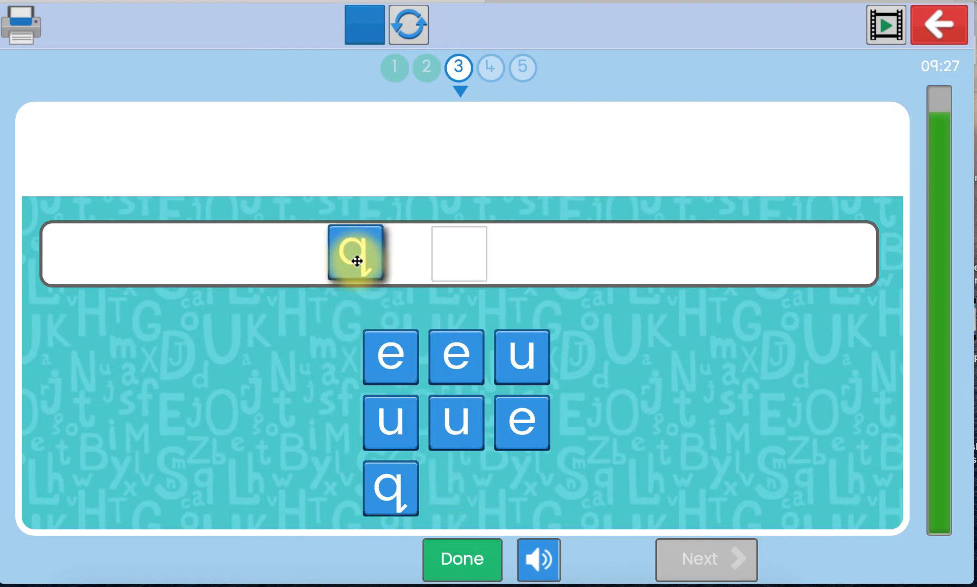
left_click(526, 363)
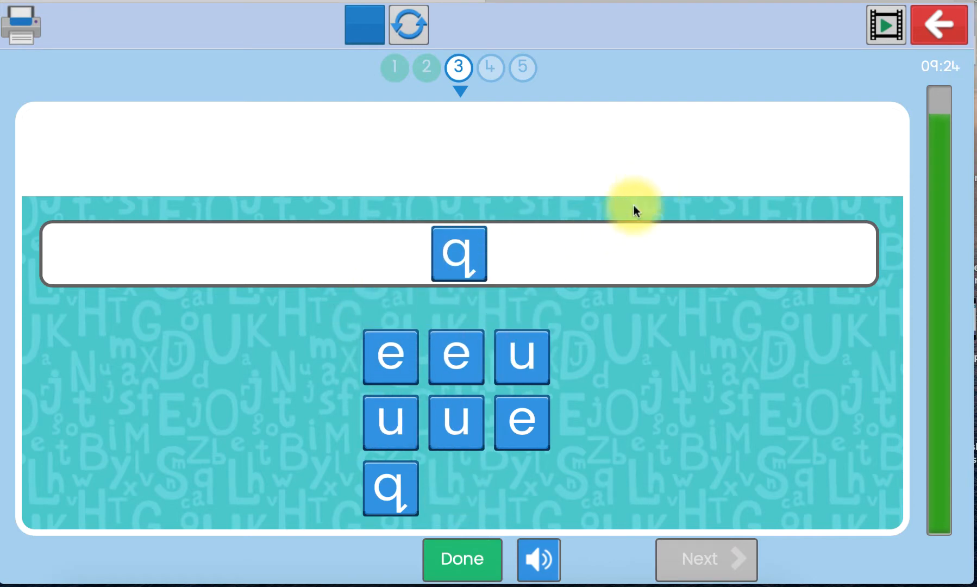
left_click(526, 362)
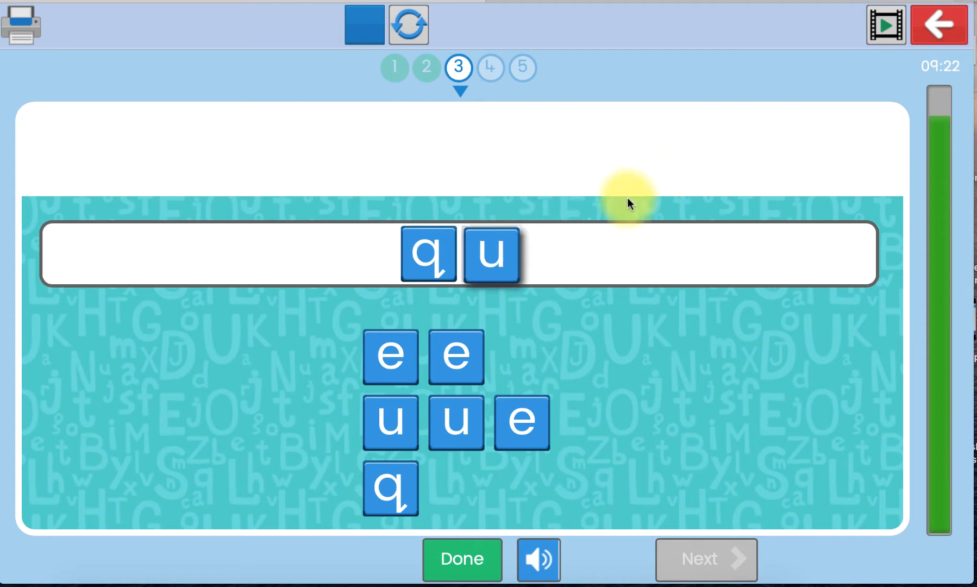
left_click_drag(456, 358, 520, 253)
left_click_drag(456, 421, 549, 262)
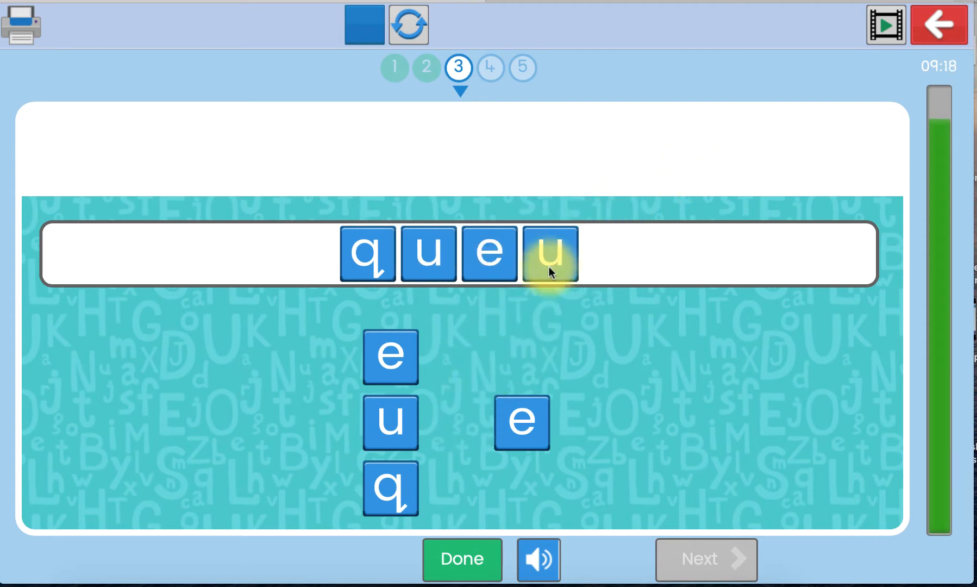
left_click_drag(519, 418, 727, 180)
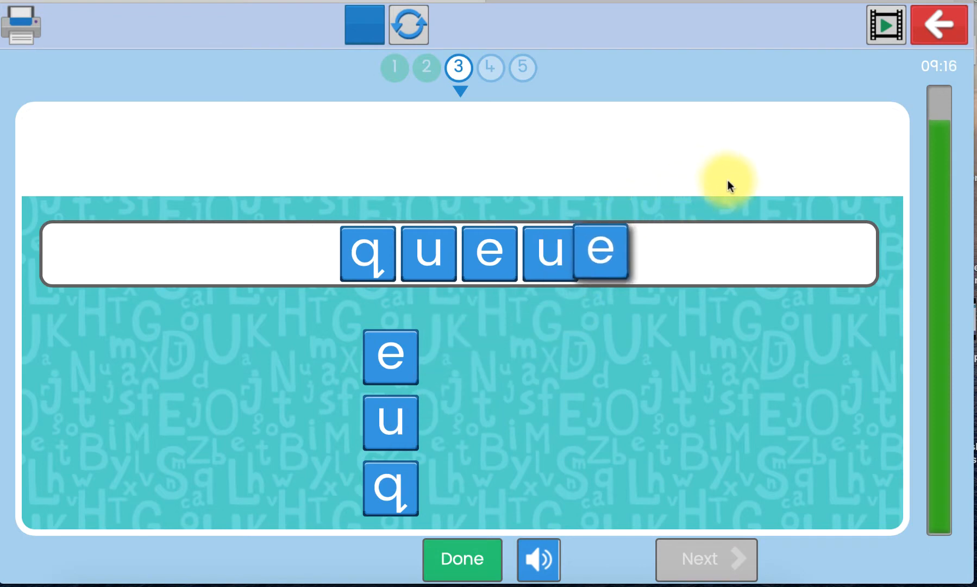
left_click_drag(375, 357, 573, 250)
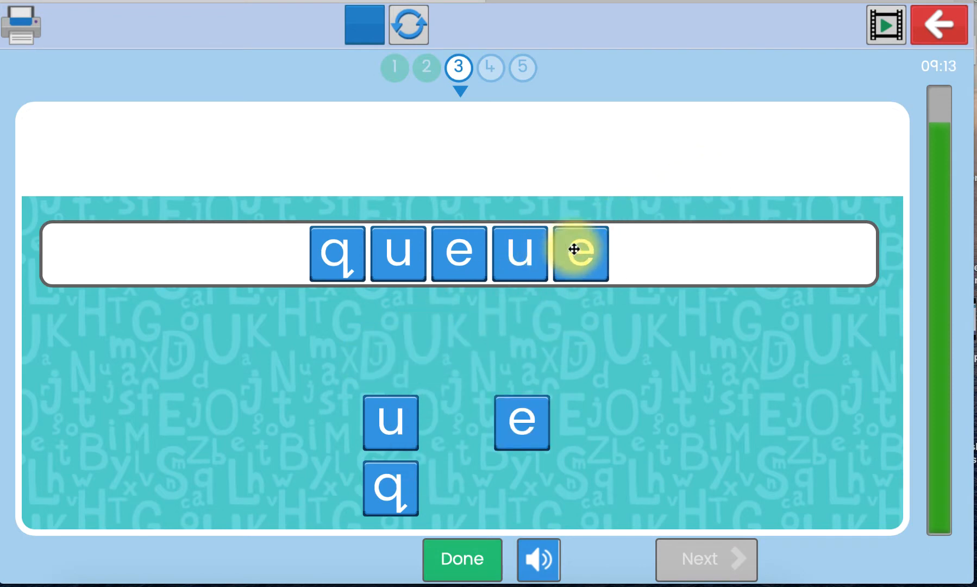
left_click(466, 558)
left_click(697, 550)
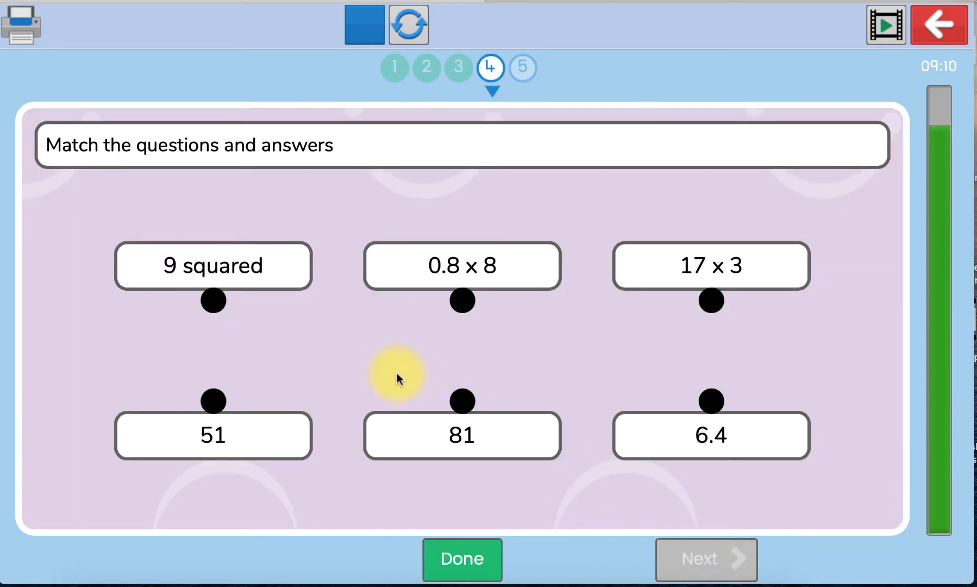
Match 9 squared with 81, 0.8 x 8 with 6.4 and 17 x 3 with 51, submit and continue to question 5.
left_click_drag(196, 267, 464, 407)
left_click_drag(458, 309, 711, 402)
mouse_move(711, 300)
left_mouse_down()
mouse_move(617, 353)
mouse_move(212, 401)
left_mouse_up()
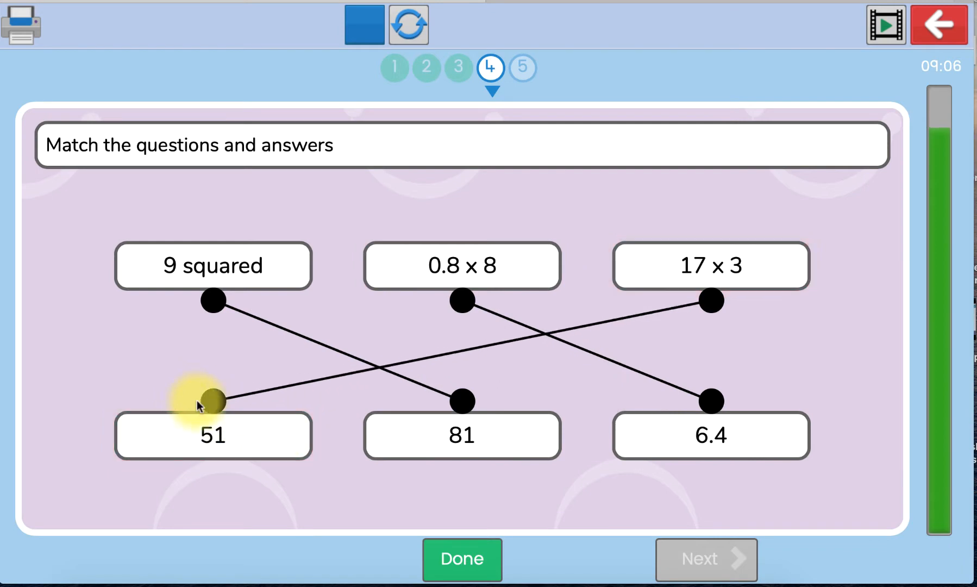
left_click(478, 555)
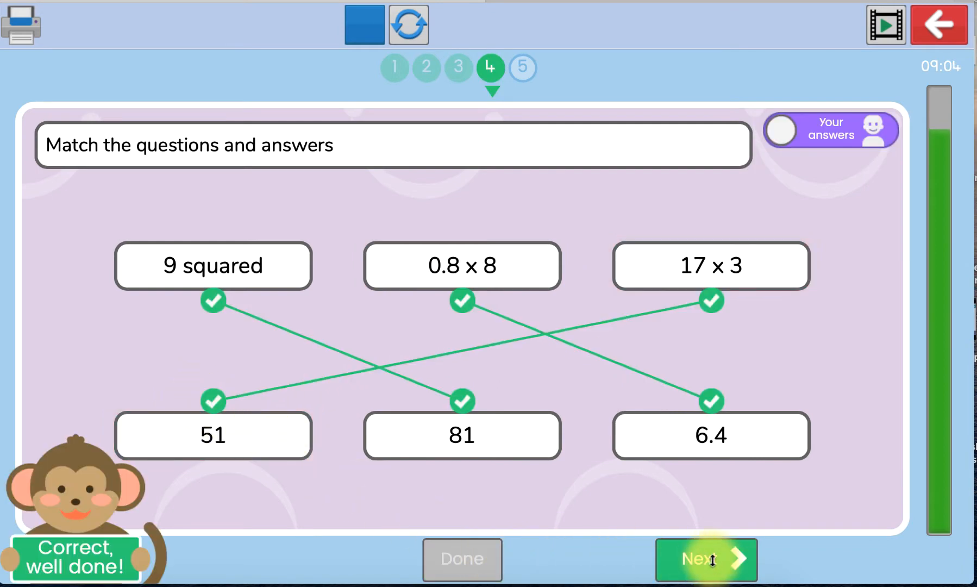
left_click(711, 563)
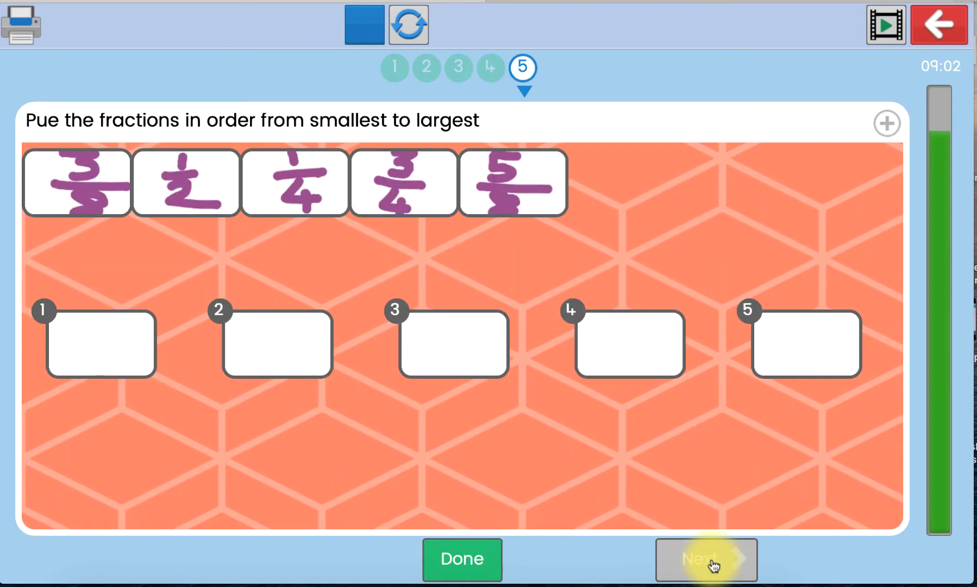
Order the fractions as 1/4, 3/8, 1/2, 3/4, 5/8, submit the answer and leave the finished quiz to return to editing.
left_click_drag(148, 187, 445, 338)
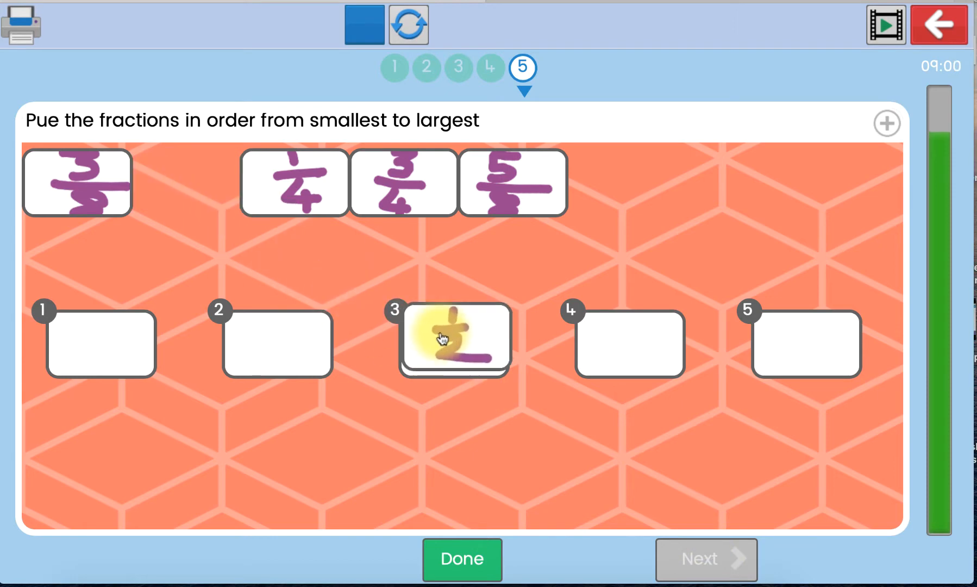
left_click_drag(307, 182, 155, 312)
left_click_drag(83, 196, 274, 339)
left_click_drag(392, 178, 624, 327)
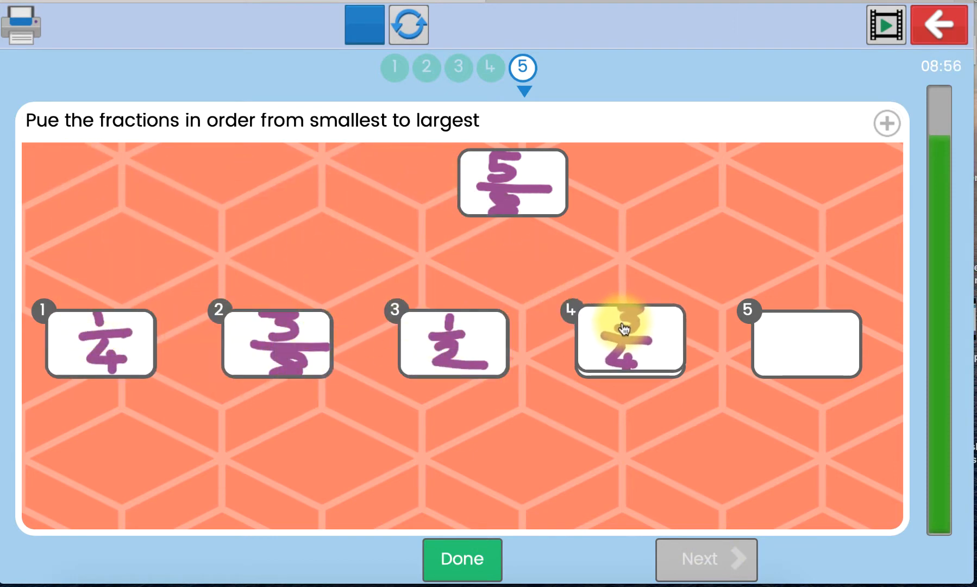
left_click_drag(547, 220, 810, 363)
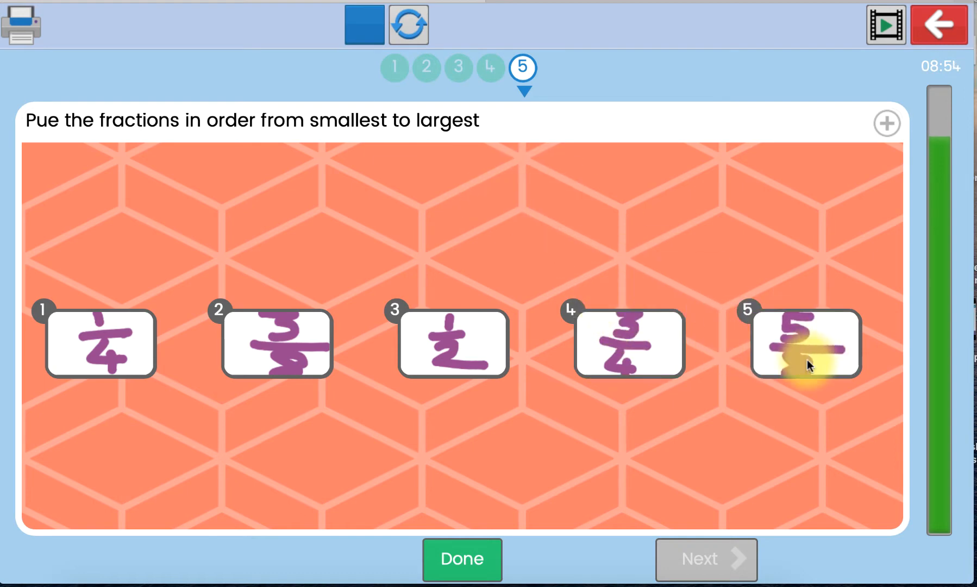
left_click(465, 569)
left_click(660, 568)
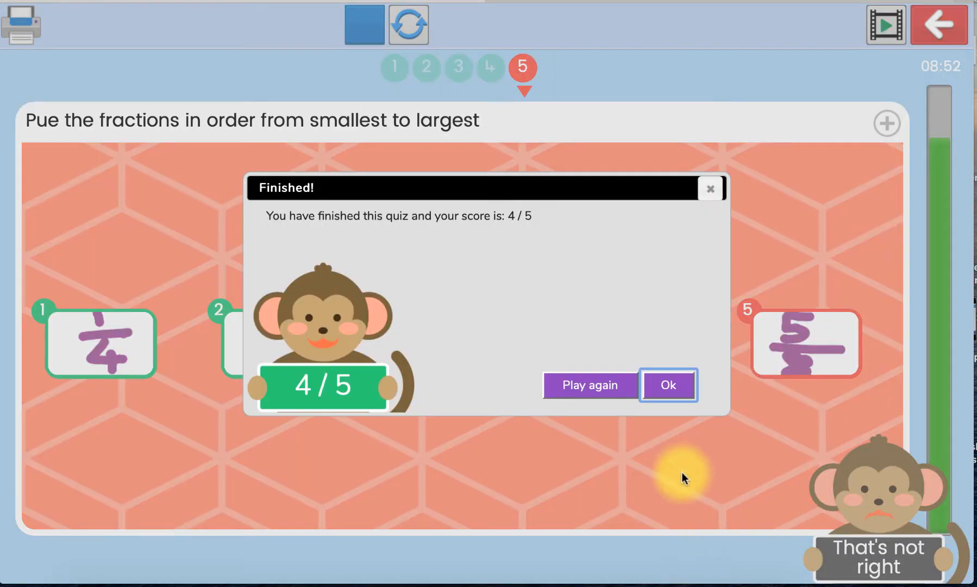
left_click(667, 384)
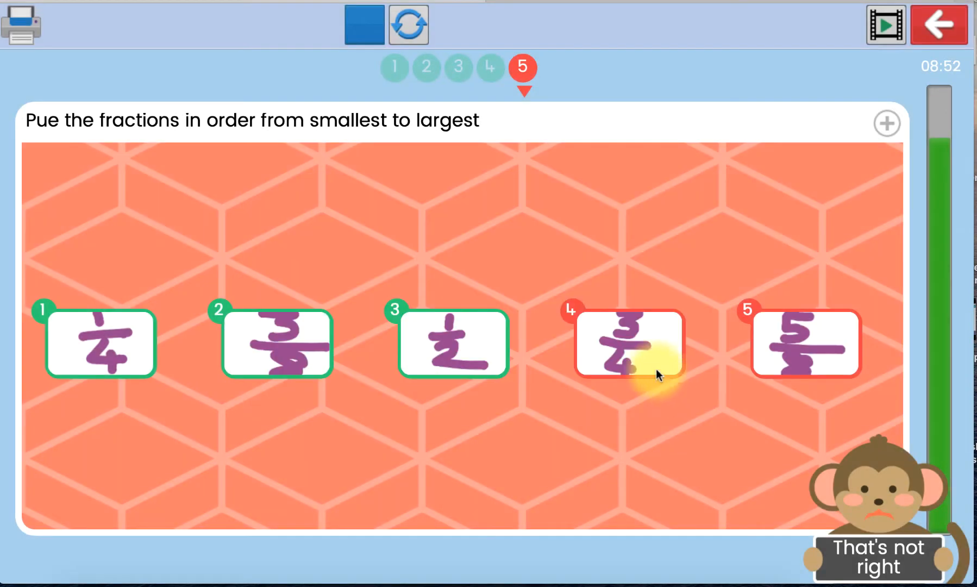
left_click(369, 20)
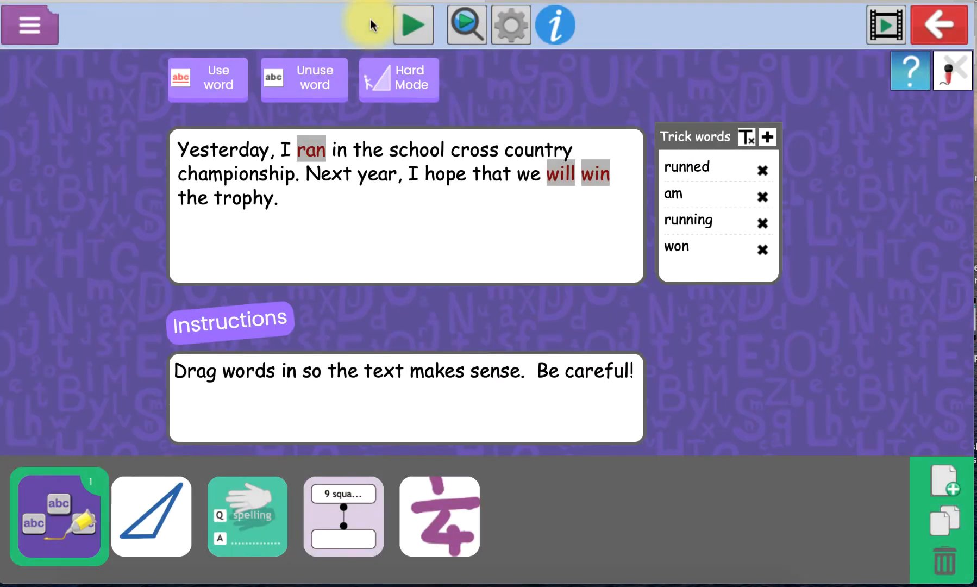
Start a new blank quiz file, confirming the replacement of the open quiz, and dismiss the welcome message.
left_click(30, 24)
left_click(65, 135)
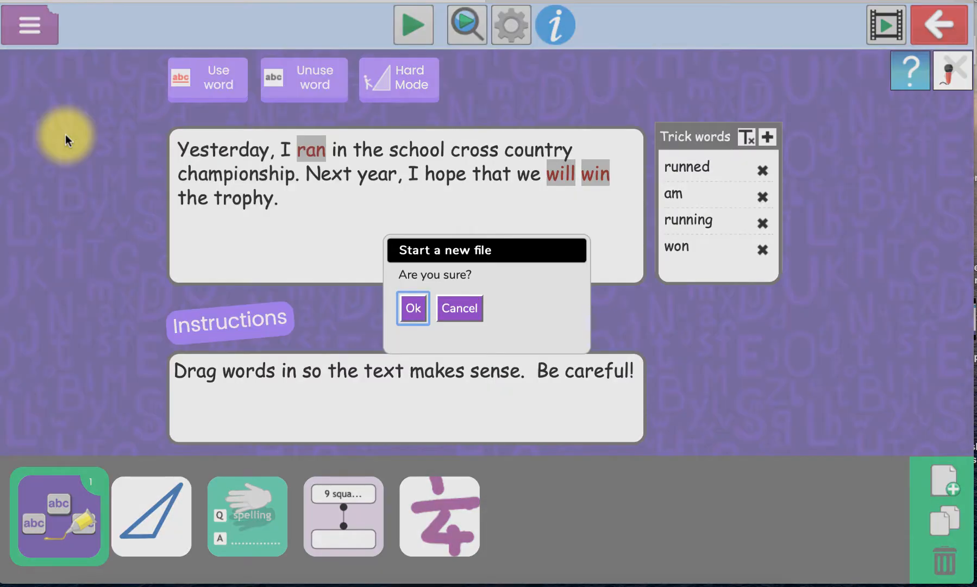
left_click(412, 307)
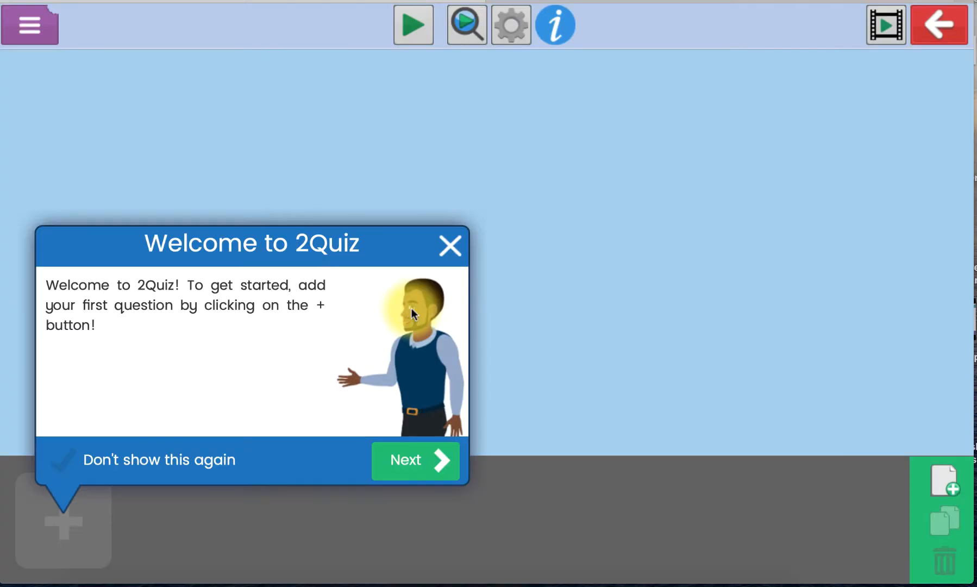
left_click(449, 245)
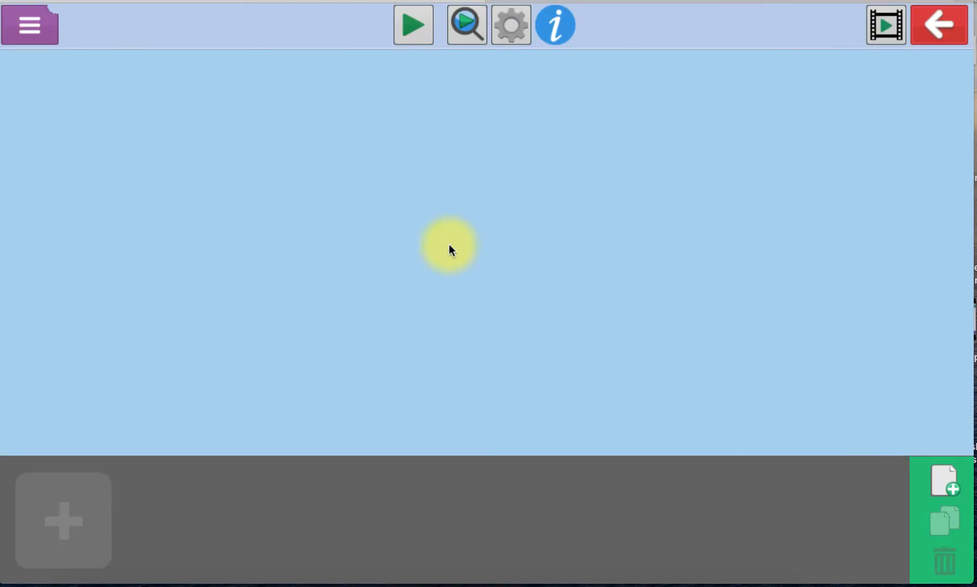
Add a Labelling question to the blank quiz.
left_click(937, 470)
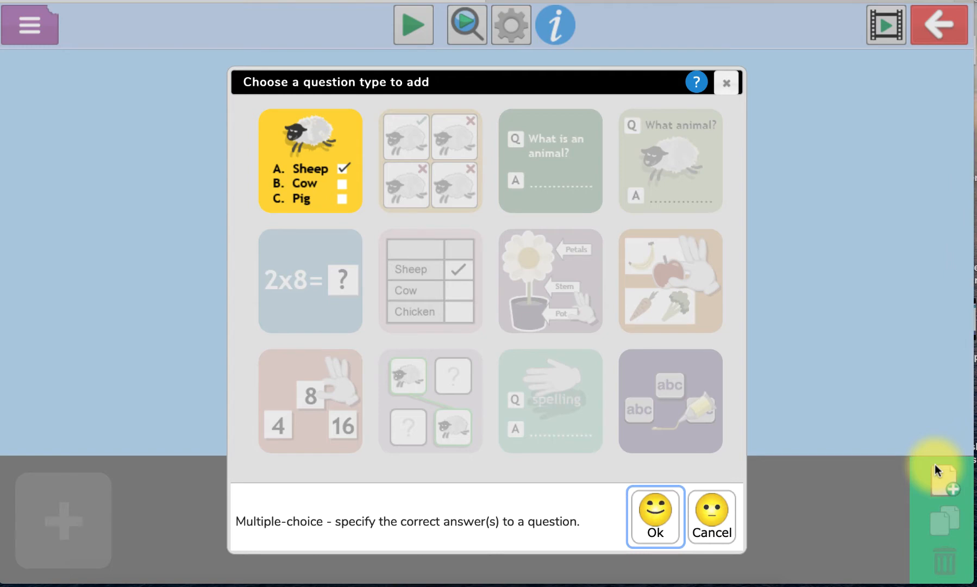
left_click(563, 311)
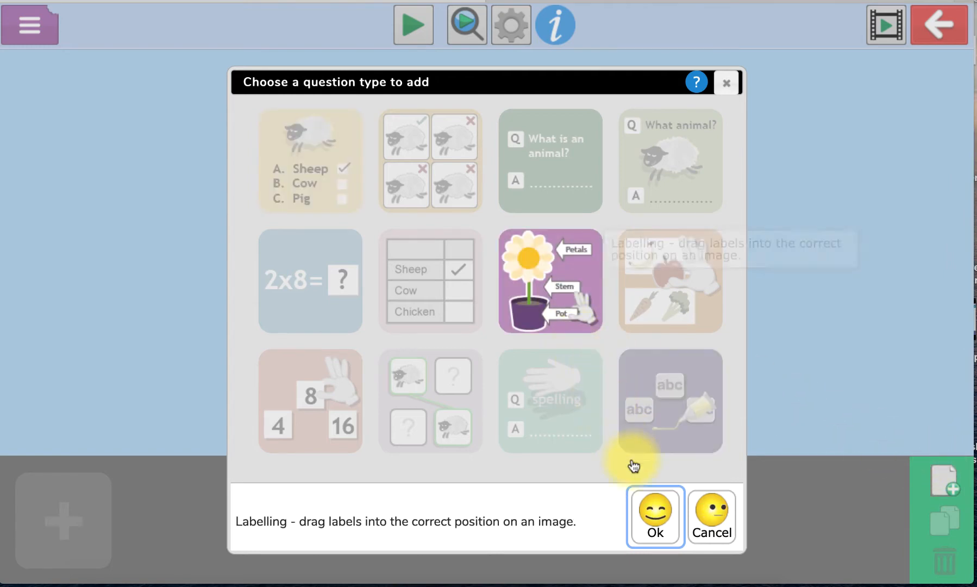
left_click(655, 519)
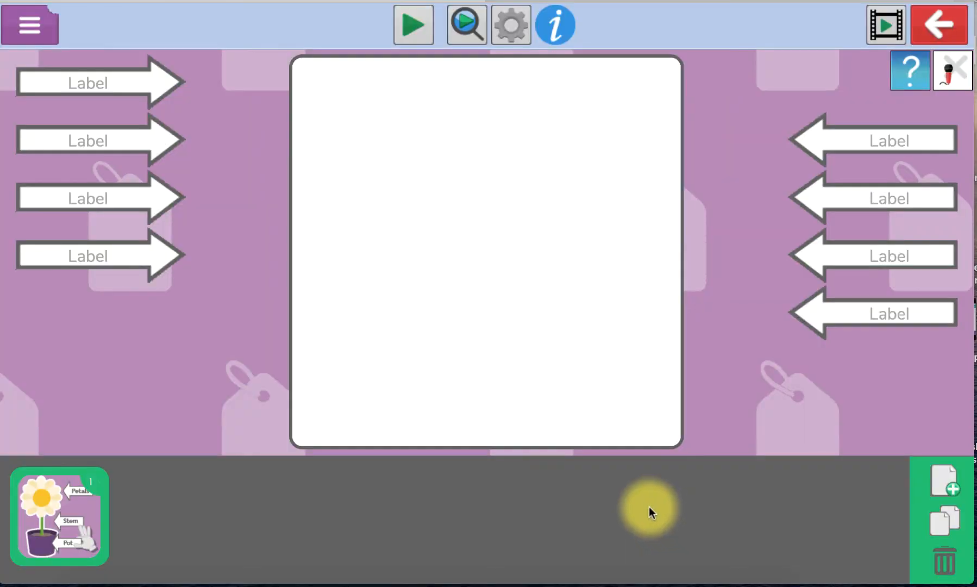
Draw a slanted triangular prism in blue straight lines as the question's picture and accept the drawing.
left_click(431, 270)
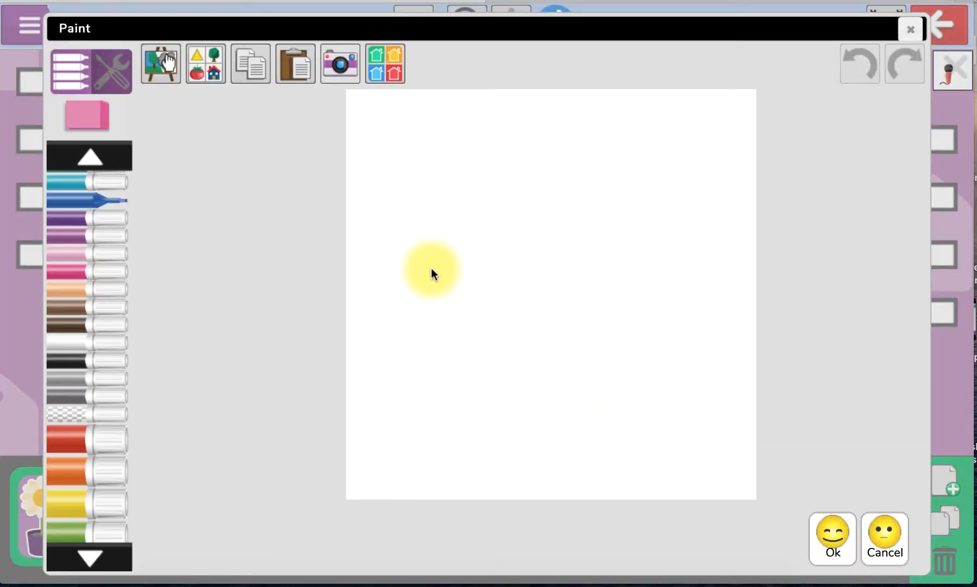
left_click(206, 71)
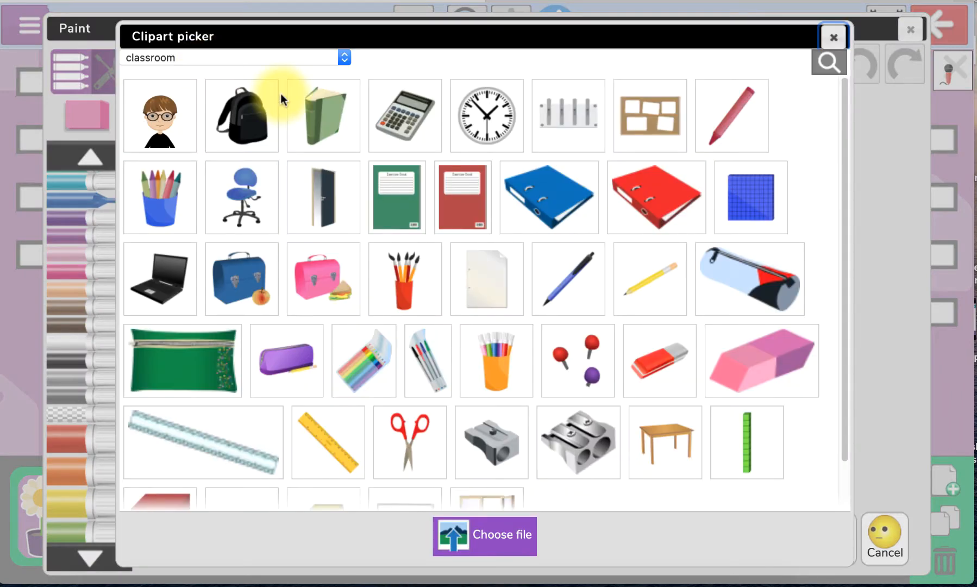
left_click(833, 35)
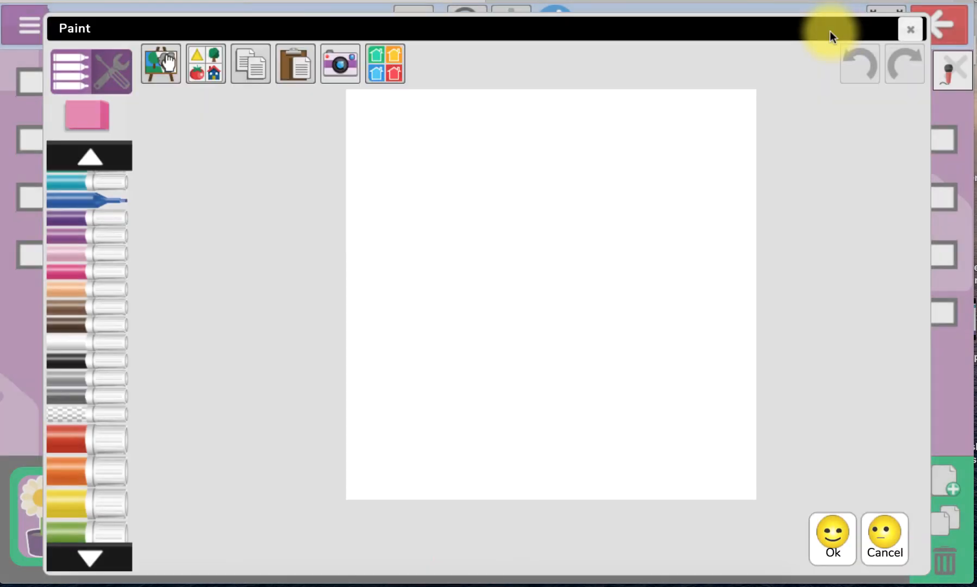
left_click(111, 72)
left_click(71, 284)
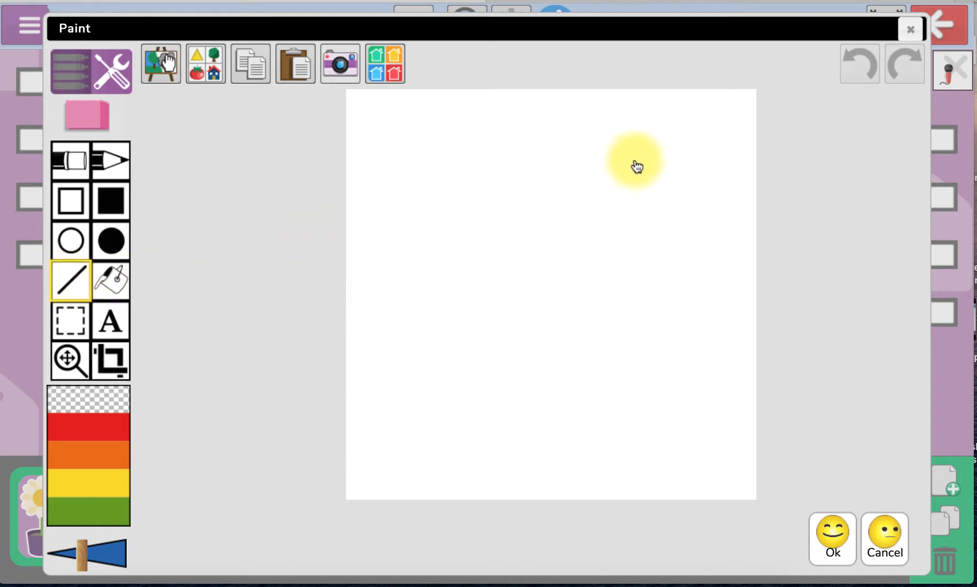
mouse_move(632, 161)
left_mouse_down()
mouse_move(562, 218)
mouse_move(446, 265)
mouse_move(394, 362)
left_mouse_up()
mouse_move(394, 362)
left_mouse_down()
mouse_move(500, 368)
mouse_move(451, 271)
left_mouse_up()
mouse_move(502, 369)
left_mouse_down()
mouse_move(571, 308)
mouse_move(683, 239)
left_mouse_up()
left_click_drag(683, 239, 633, 169)
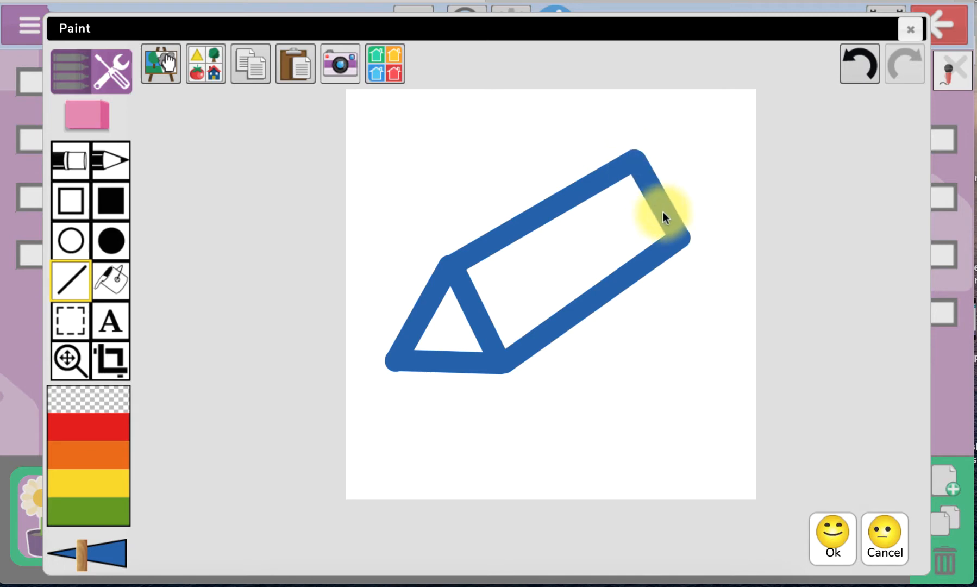
left_click(830, 532)
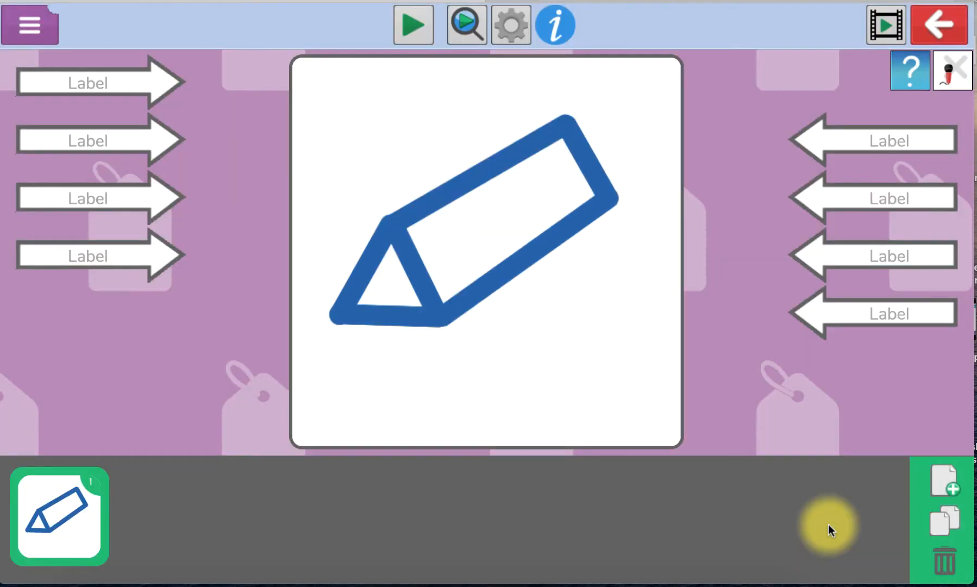
Name two left-pointing arrow labels "face" and "edge" and one right-pointing arrow label "vertex".
left_click(895, 137)
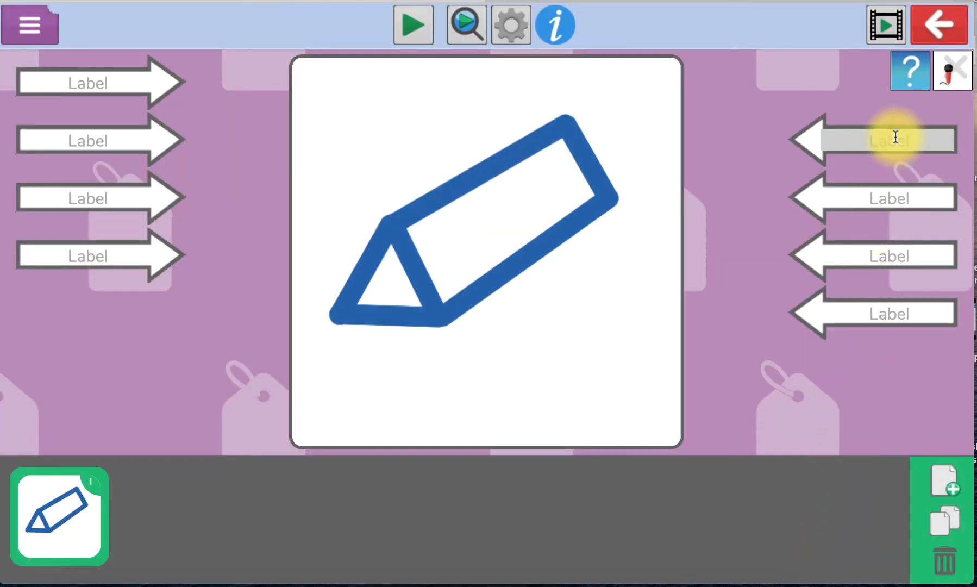
type("face")
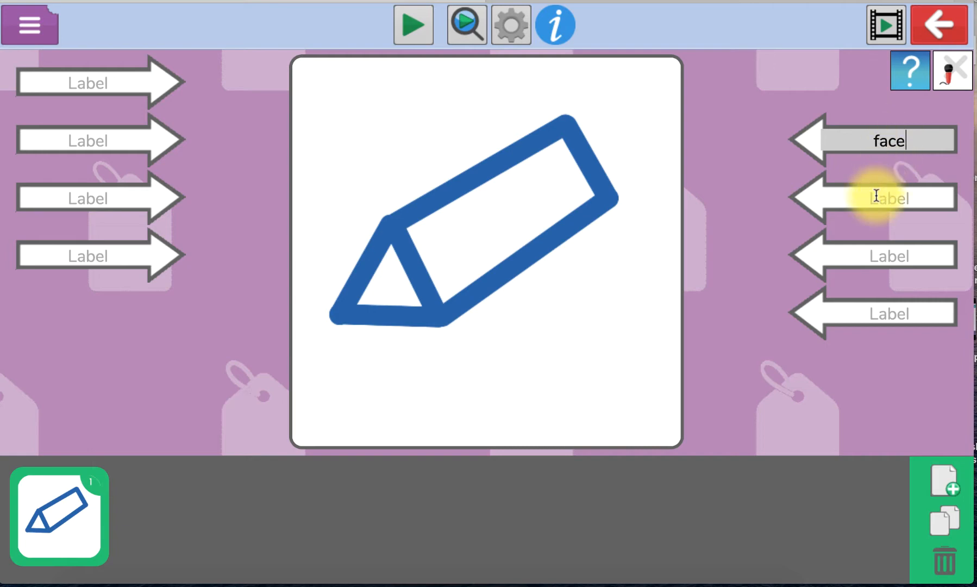
left_click(875, 196)
type("edge")
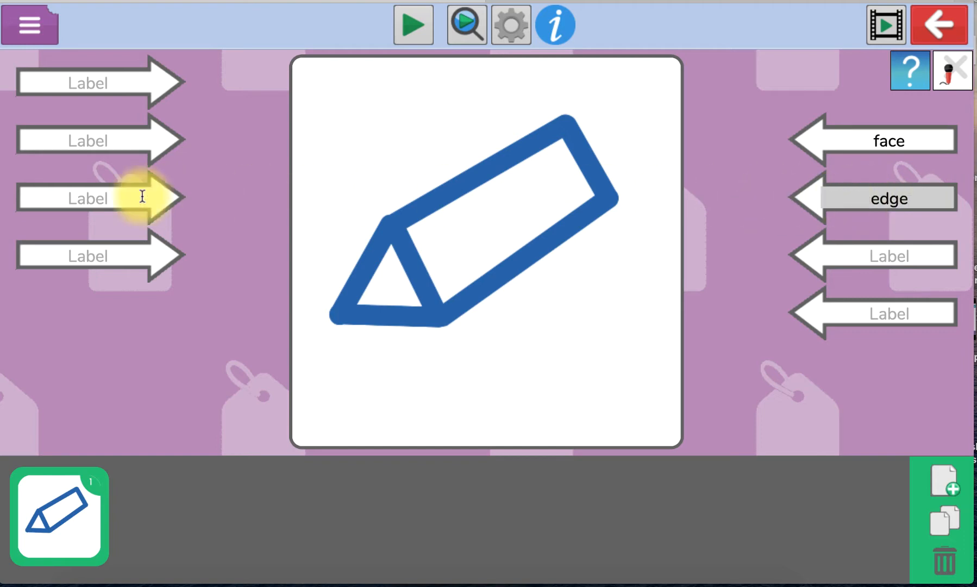
left_click(103, 197)
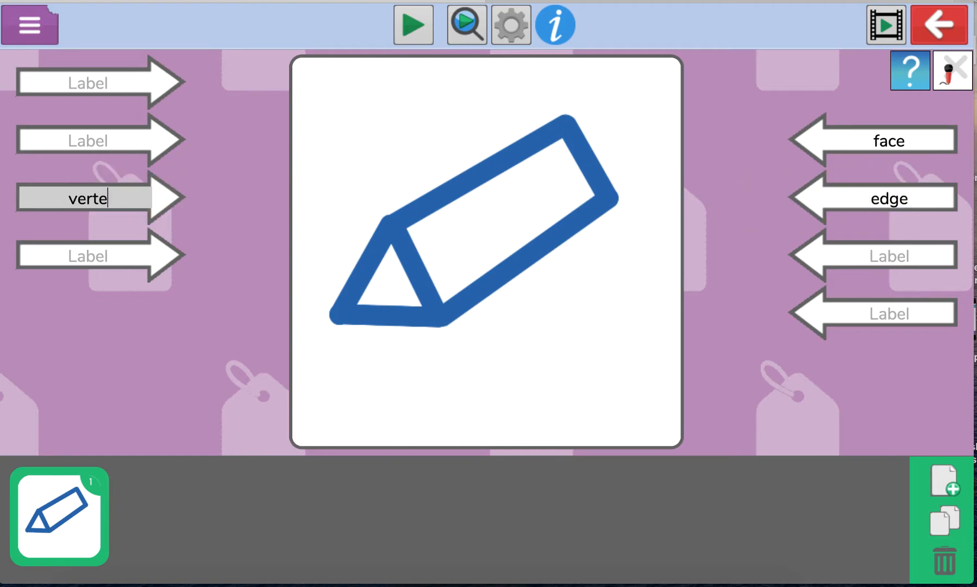
type("vertex")
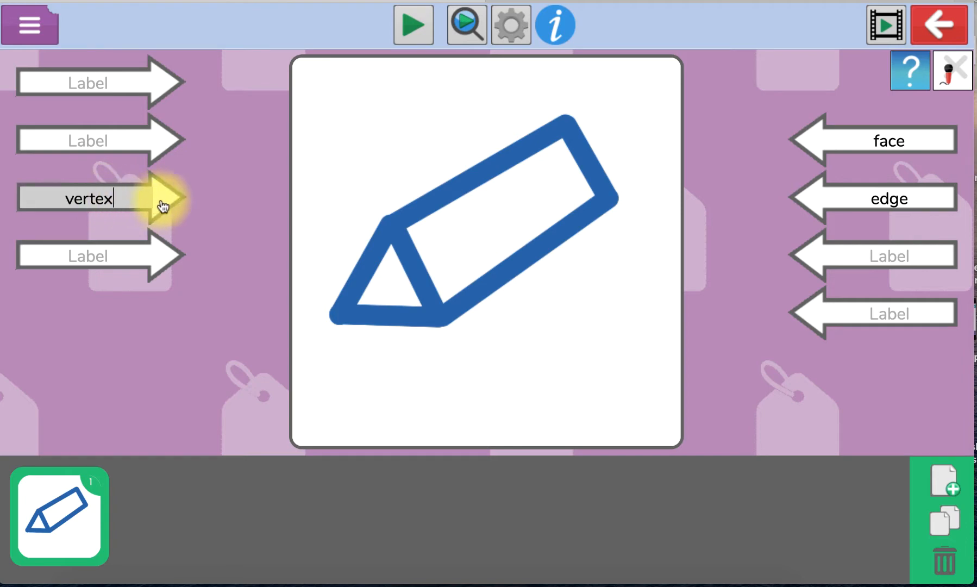
Place the vertex label at the prism's upper front corner, face on the long side and edge on the front triangle's sloping line.
left_click_drag(160, 202, 376, 229)
mouse_move(778, 144)
left_mouse_down()
mouse_move(767, 159)
mouse_move(497, 200)
mouse_move(507, 202)
left_mouse_up()
mouse_move(814, 195)
left_mouse_down()
mouse_move(645, 277)
mouse_move(449, 277)
left_mouse_up()
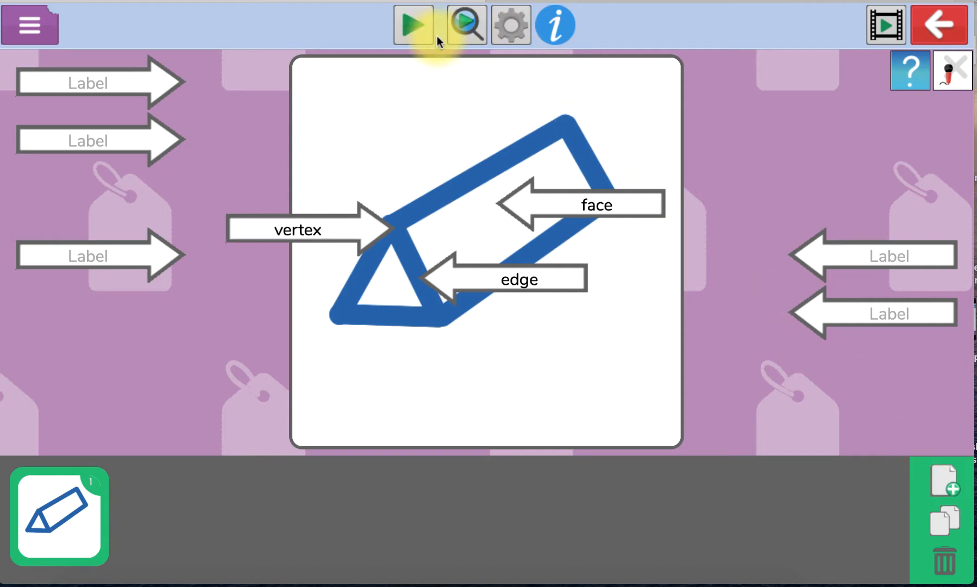
Title the quiz information page "5JH Quiz" and colour its title banner olive green.
left_click(555, 25)
left_click(520, 86)
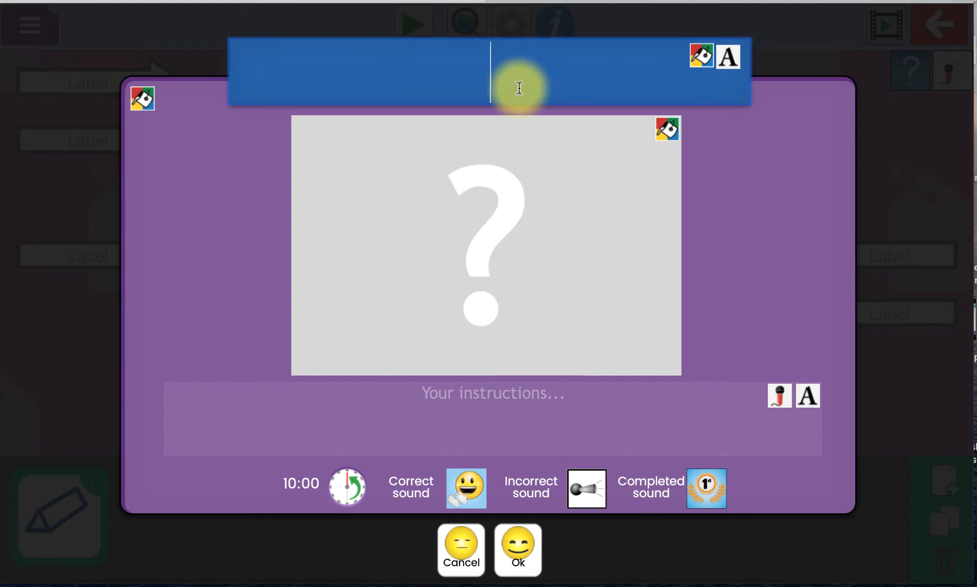
type("5JH ")
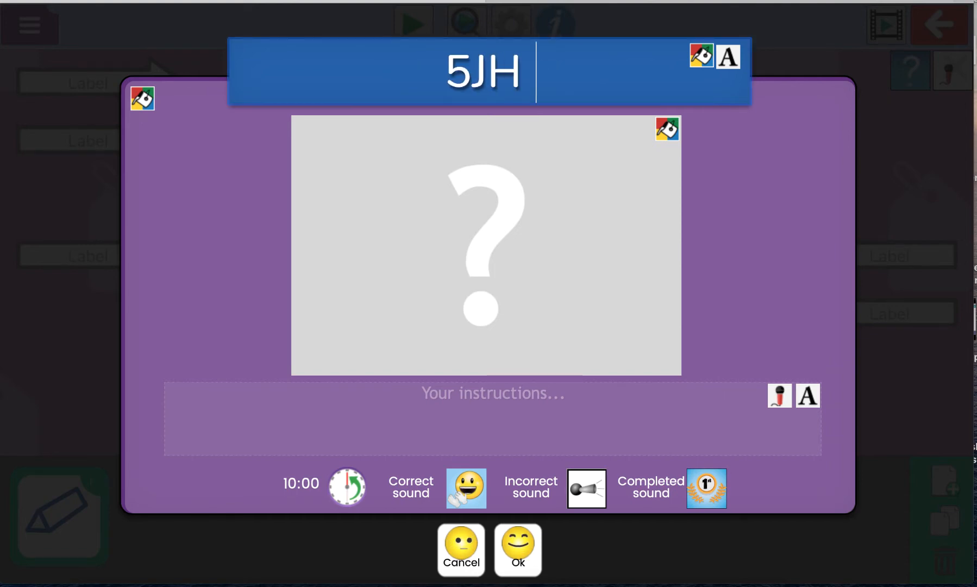
type("Quiz")
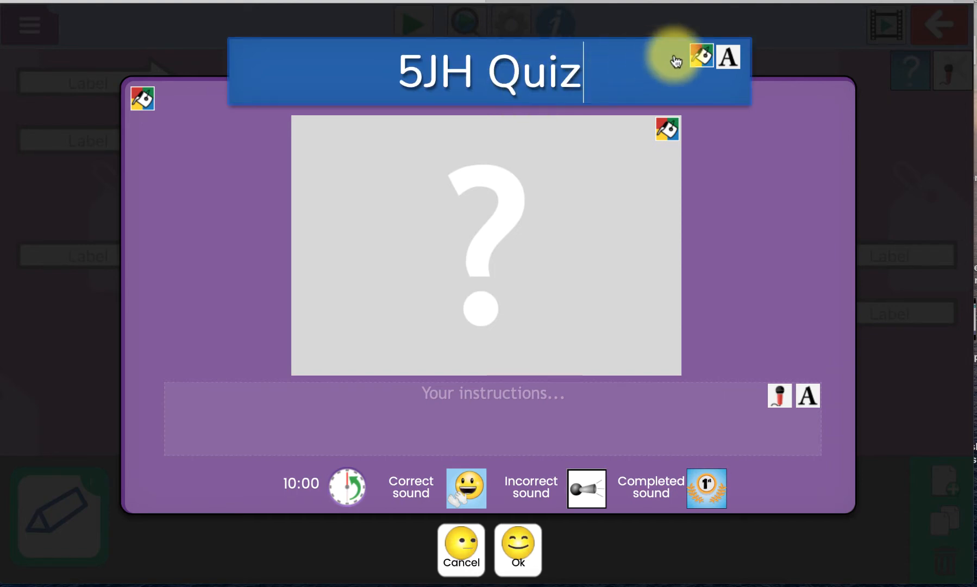
left_click(700, 56)
left_click(636, 167)
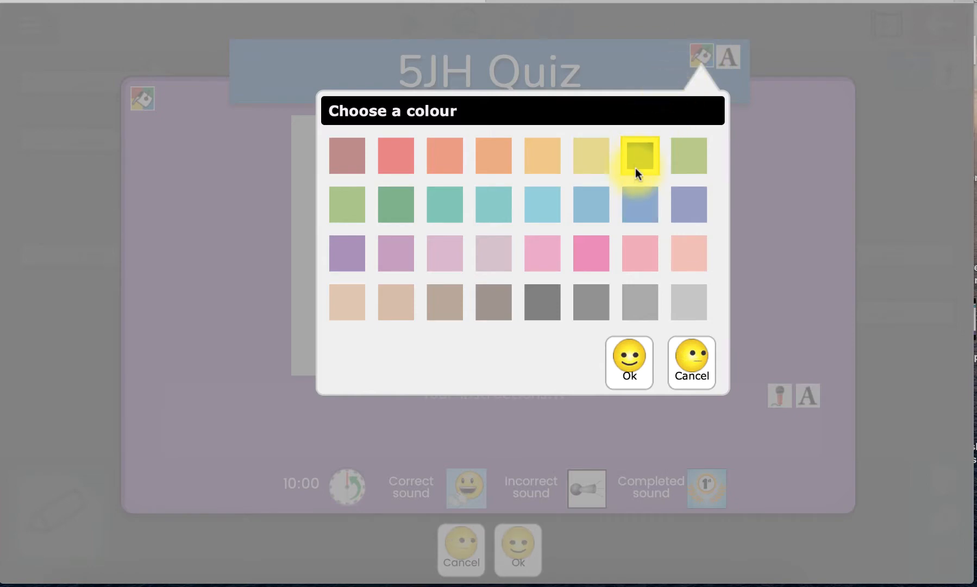
left_click(631, 363)
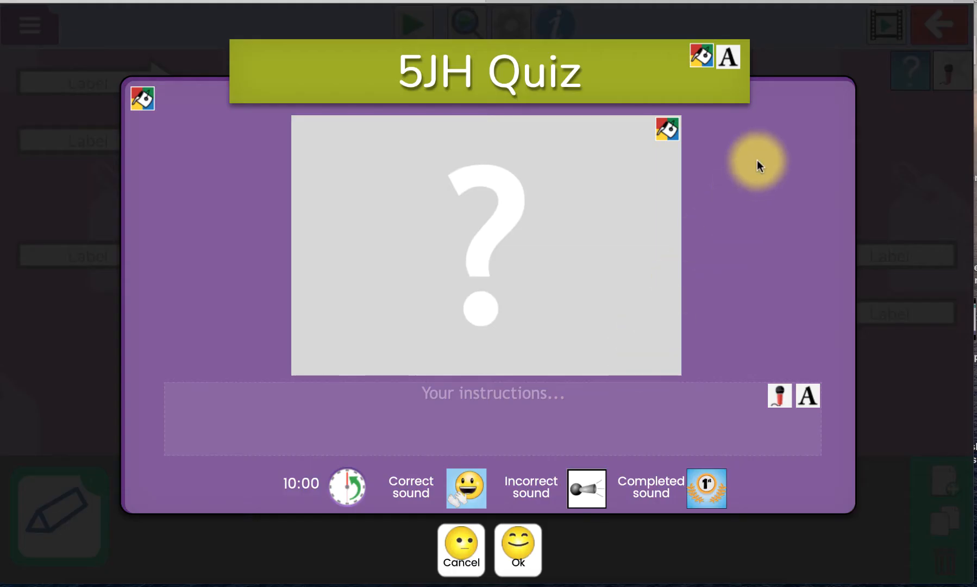
Colour the information page's background orange-red and use the coloured pencils clipart as its picture.
left_click(142, 98)
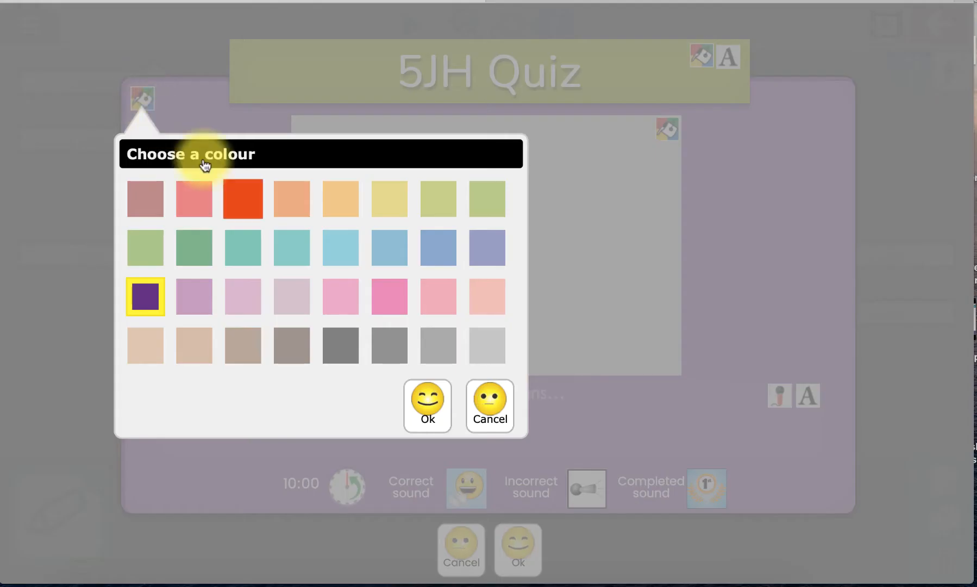
left_click(244, 201)
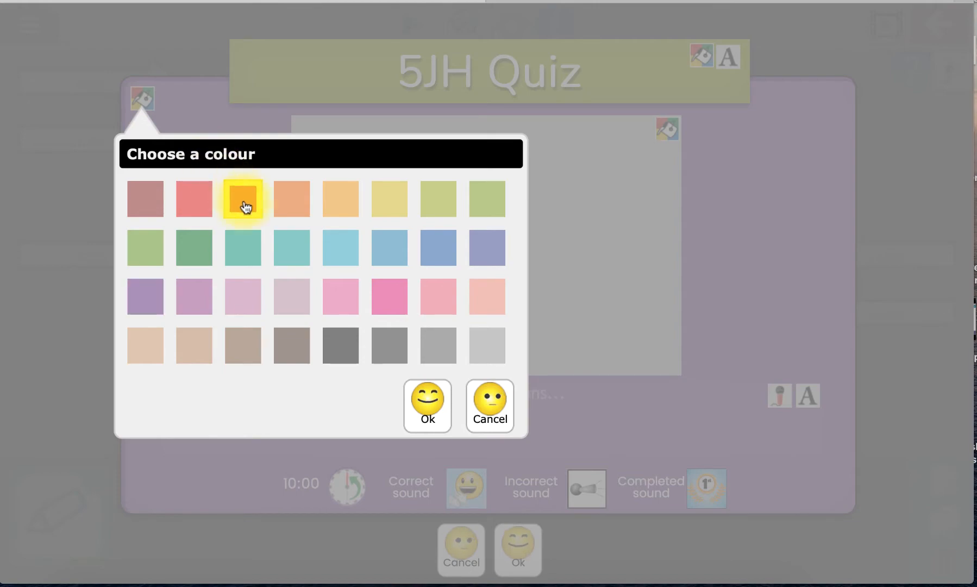
left_click(425, 406)
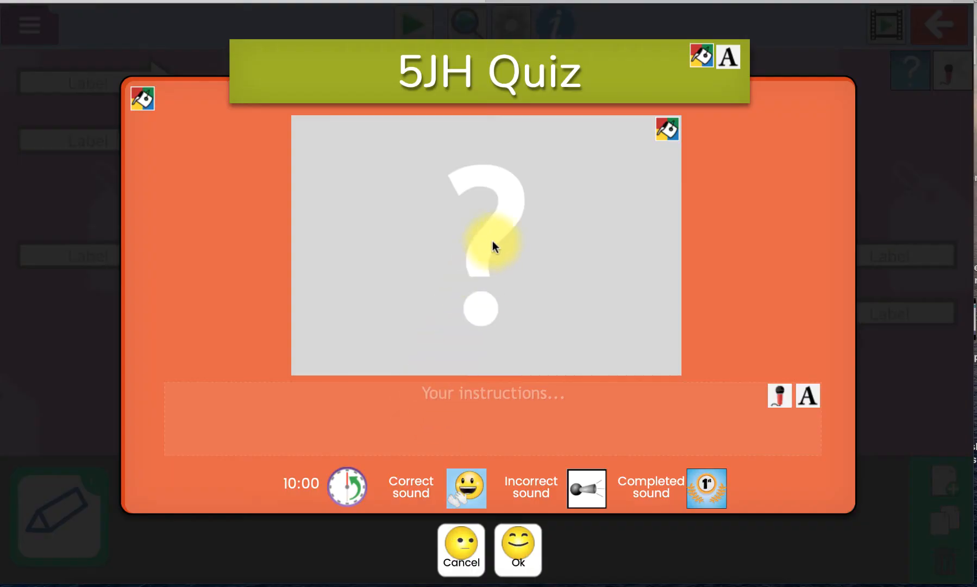
left_click(666, 129)
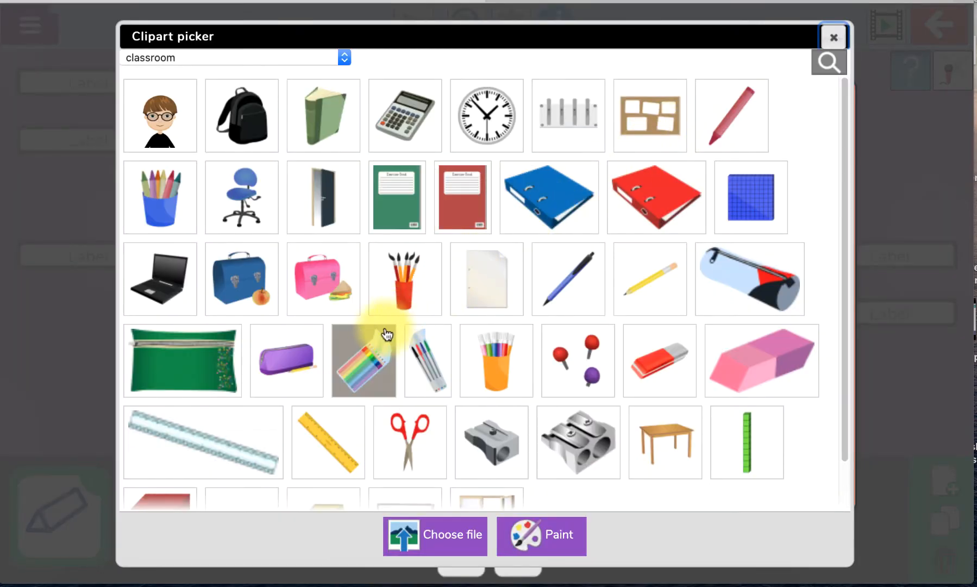
left_click(354, 356)
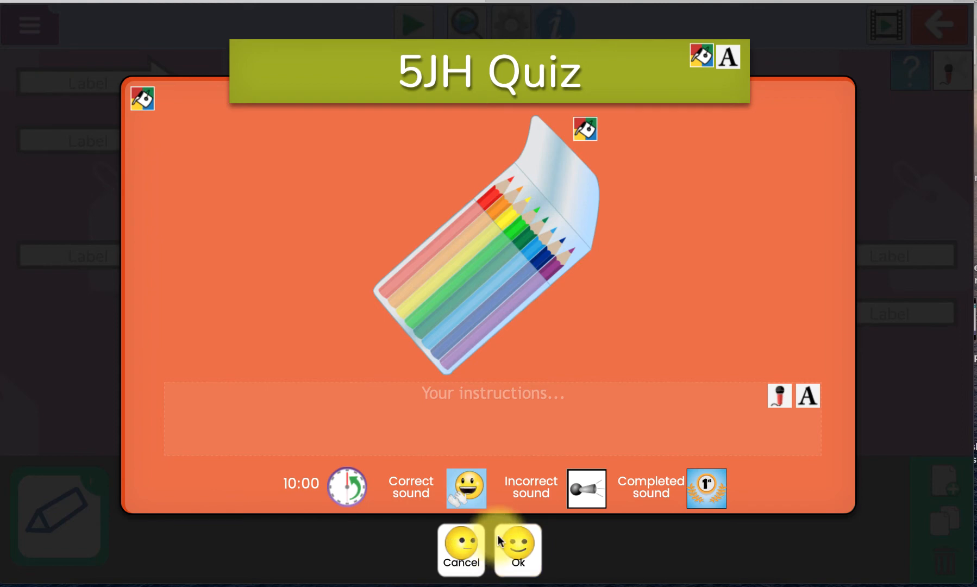
Write the instructions "Think carefully about each question. You can use paper for any working out. Good luck!" and accept the quiz information.
left_click(808, 395)
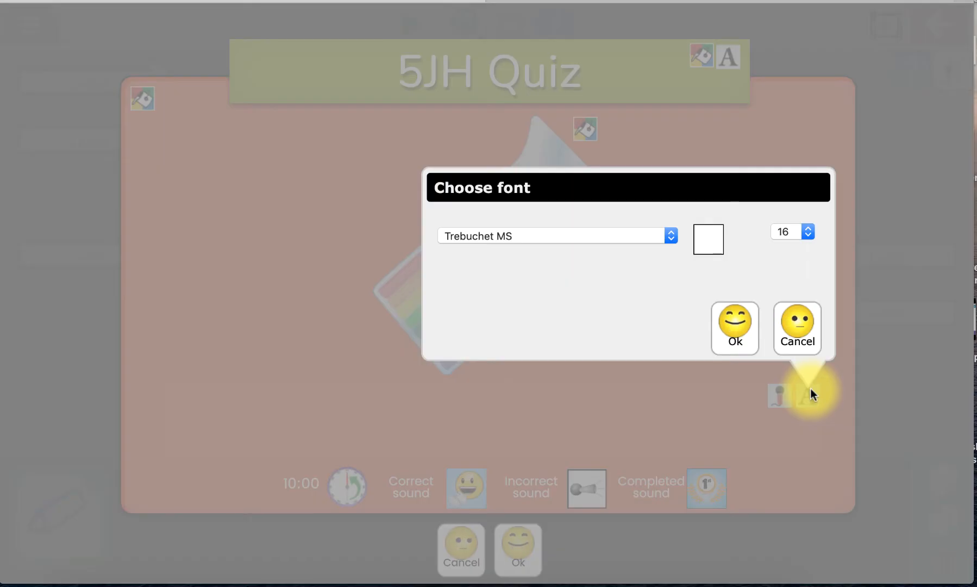
left_click(797, 330)
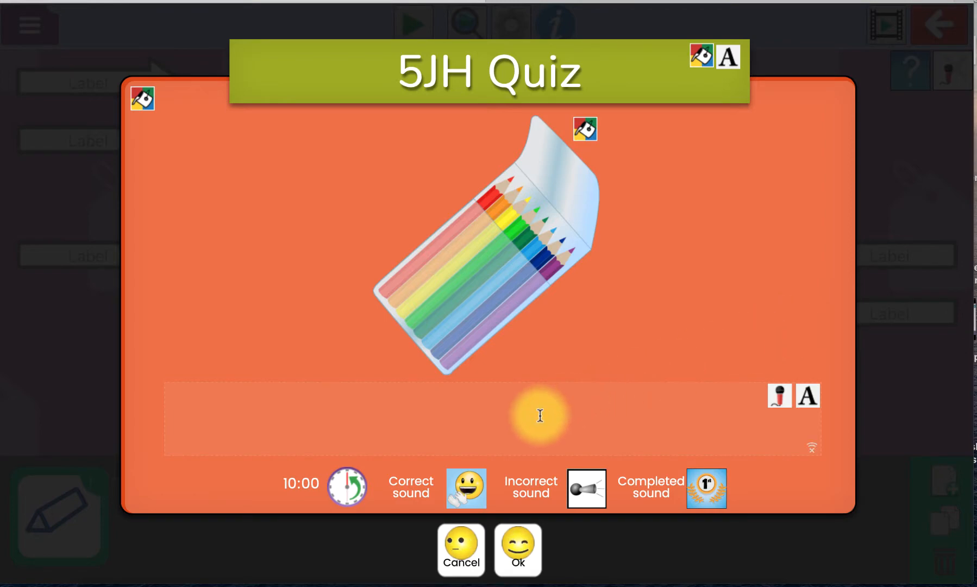
type("Think ca")
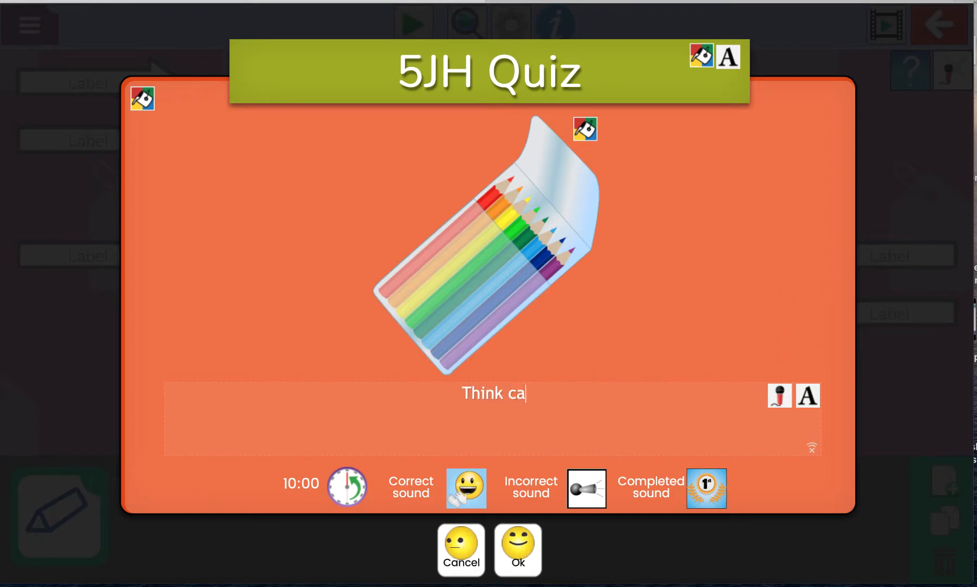
type("refully about eac")
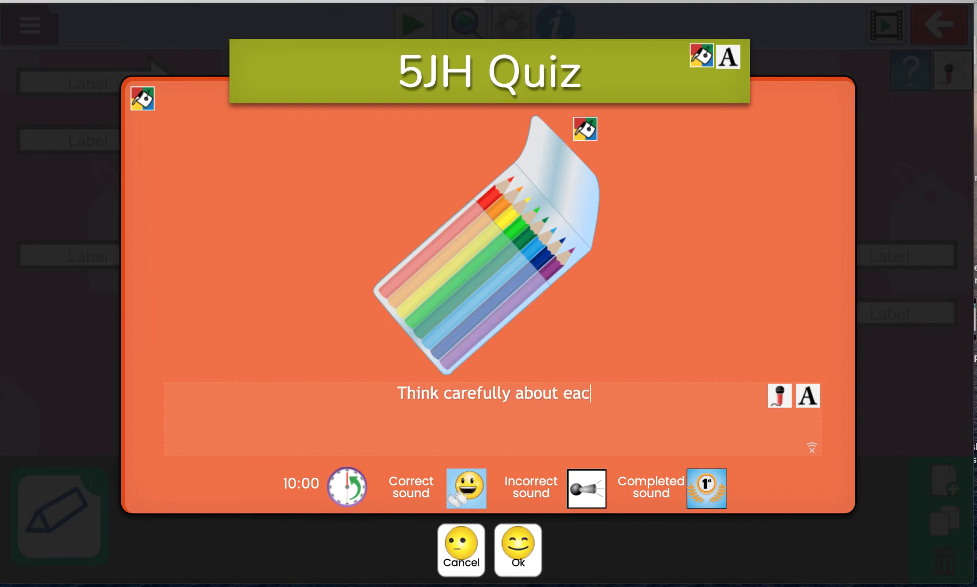
type("h question. Yo")
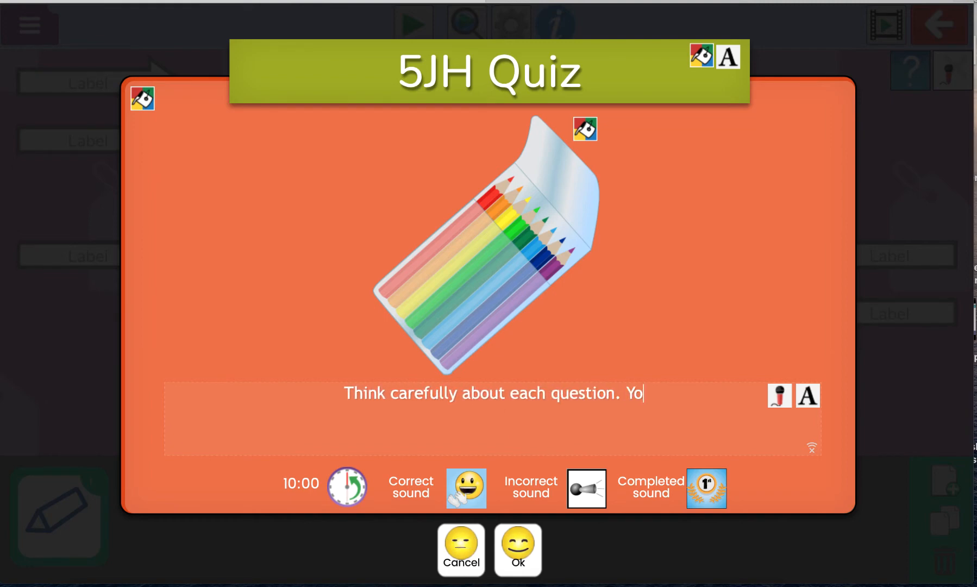
type("u can use pape")
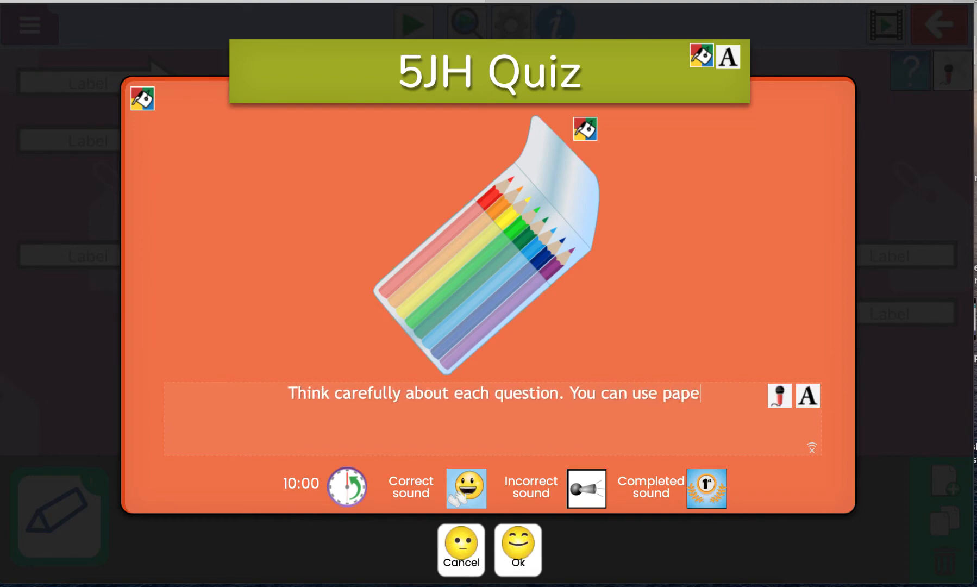
type("r for any wo")
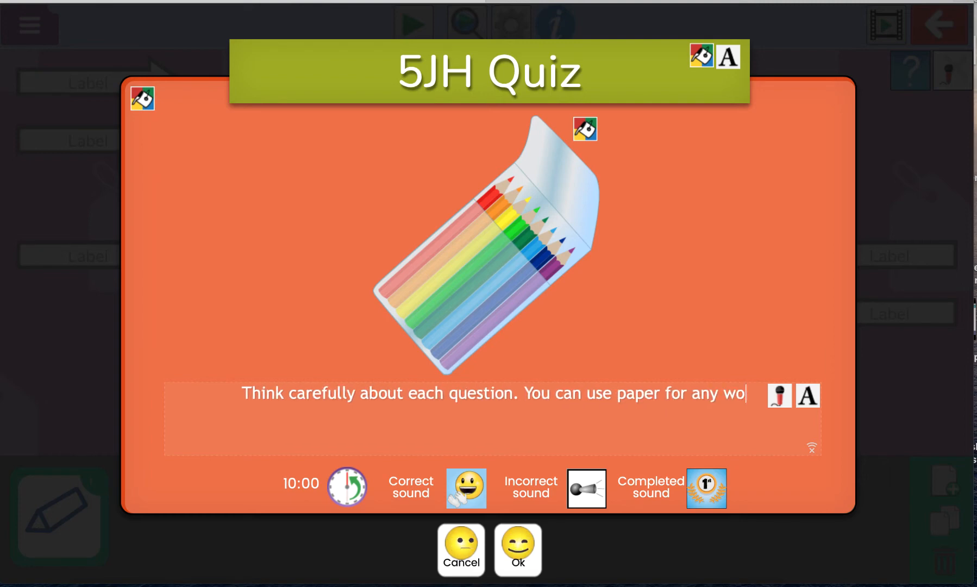
type("rking out.")
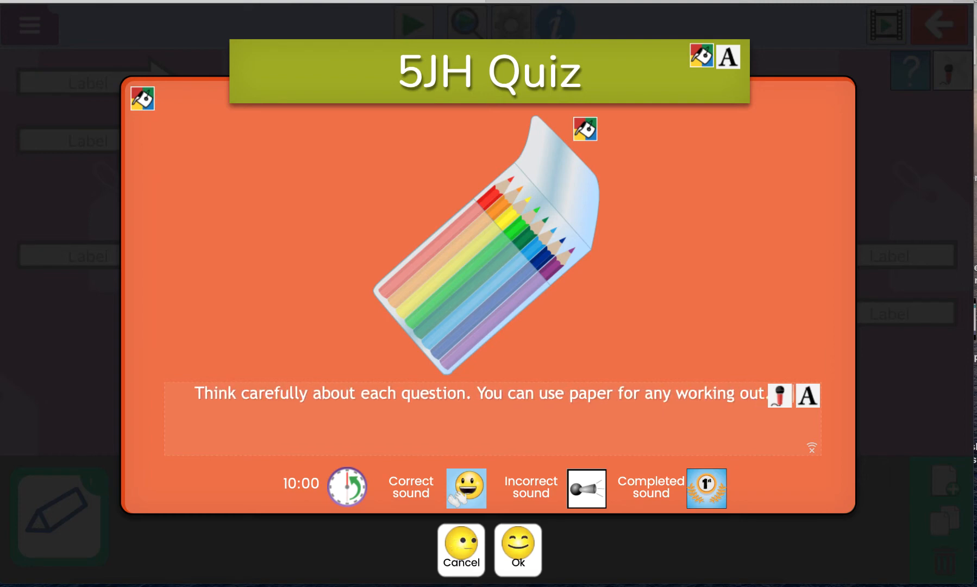
type(" Good luck!")
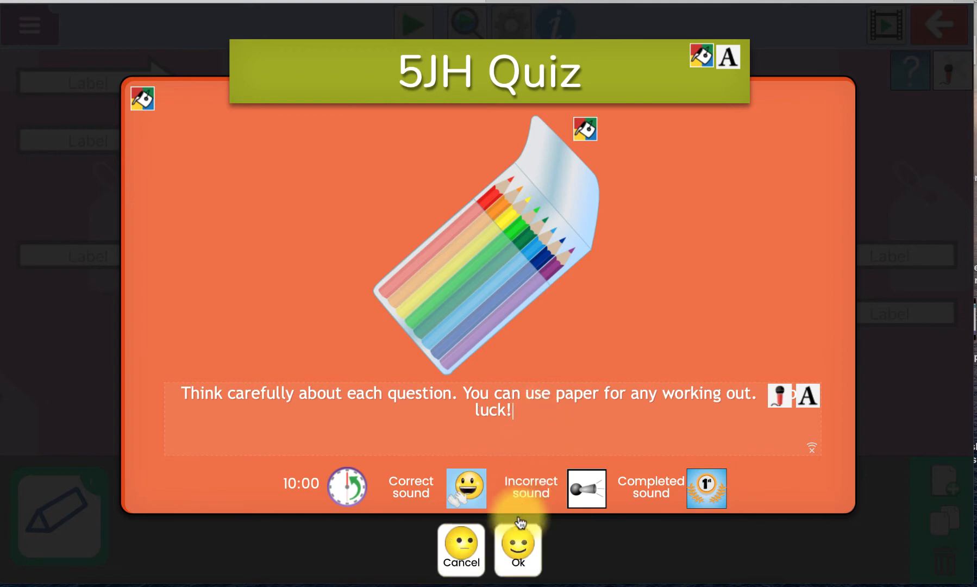
left_click(514, 545)
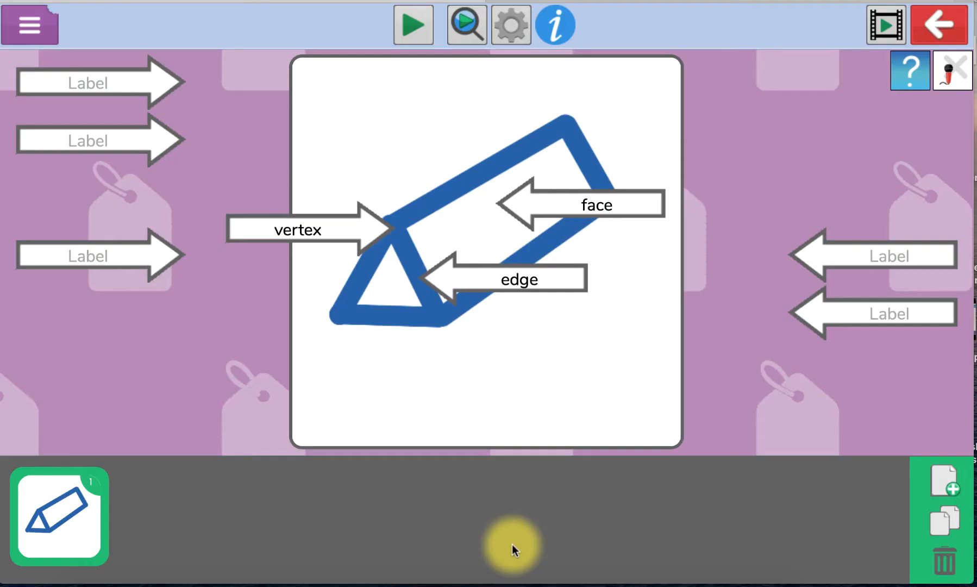
Preview the quiz, match vertex, face and edge to their arrows on the prism, and check the answers.
left_click(420, 30)
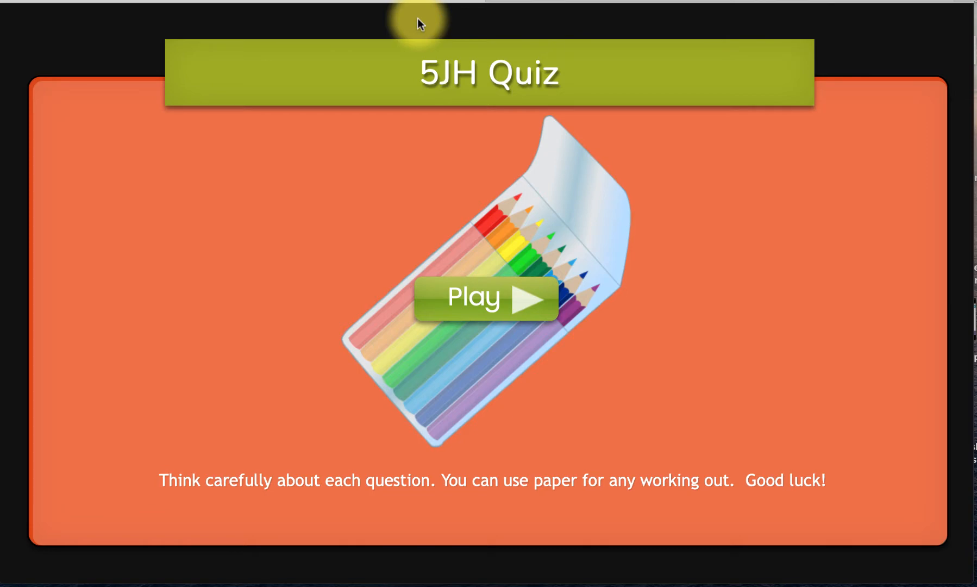
left_click(516, 281)
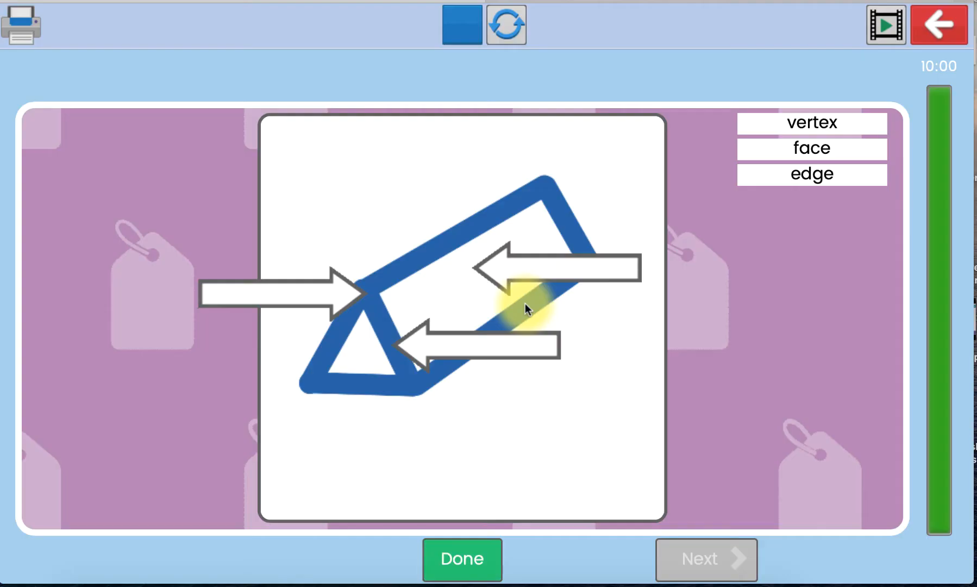
left_click_drag(767, 120, 255, 291)
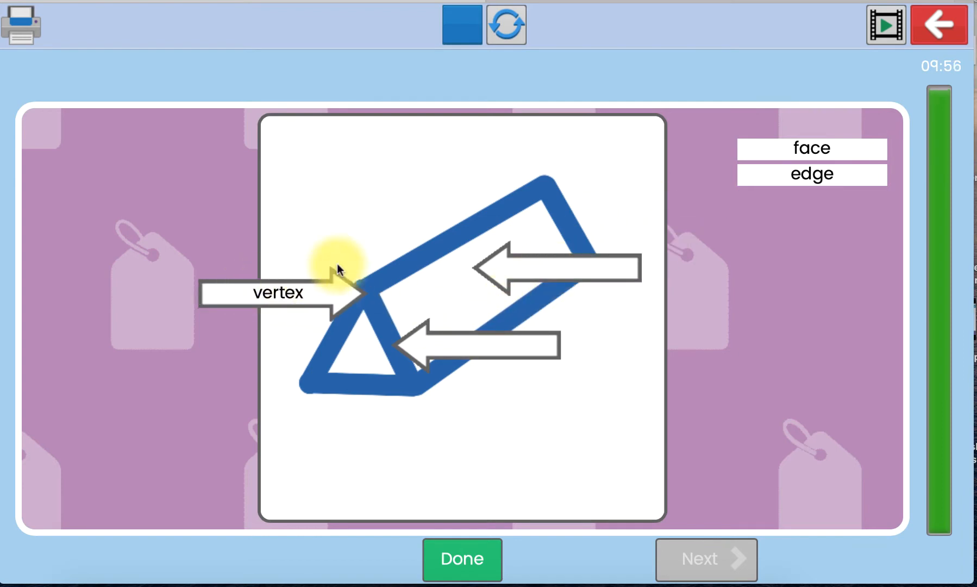
left_click_drag(792, 147, 545, 267)
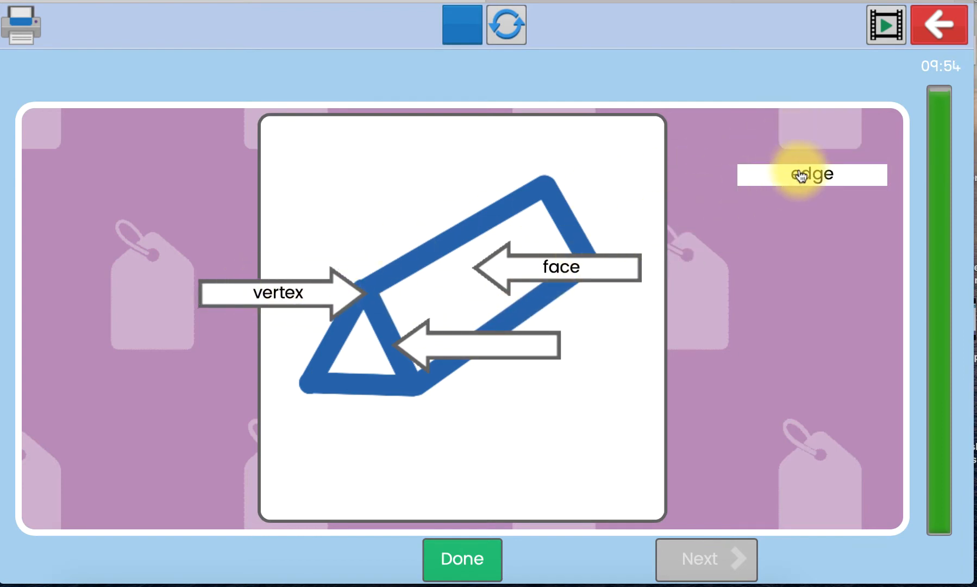
left_click_drag(800, 172, 458, 347)
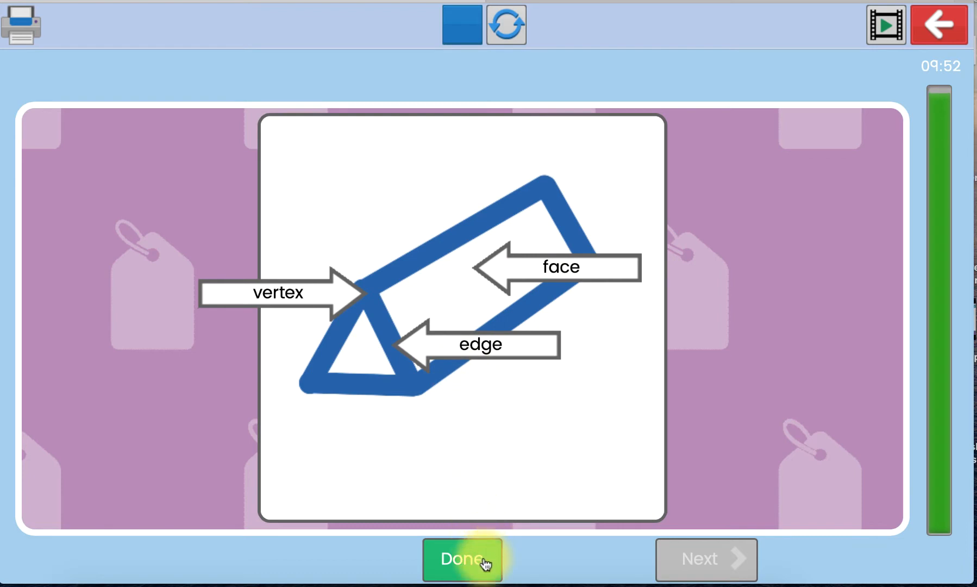
left_click(484, 562)
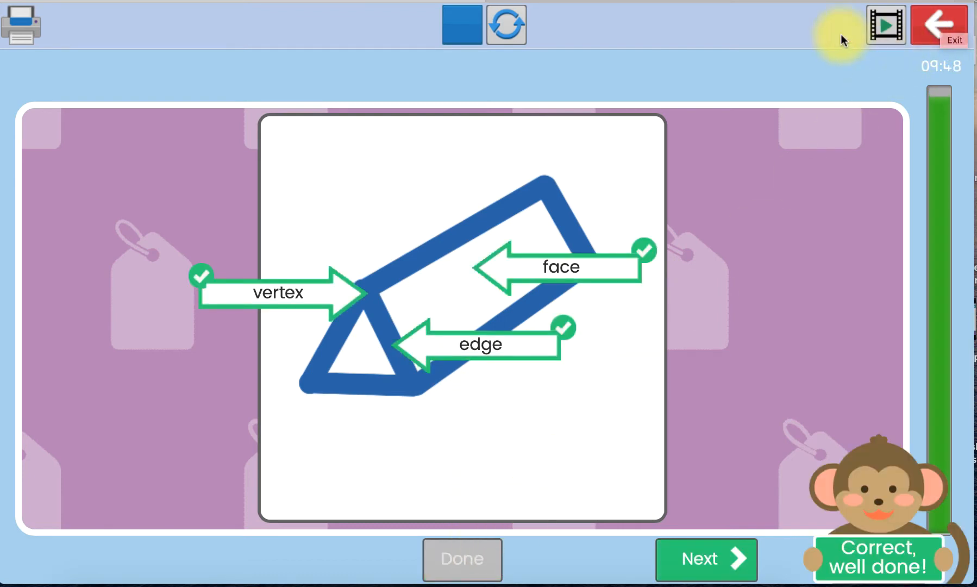
left_click(462, 25)
Save the quiz as "quiz2" in My Work and exit the quiz editor.
left_click(938, 19)
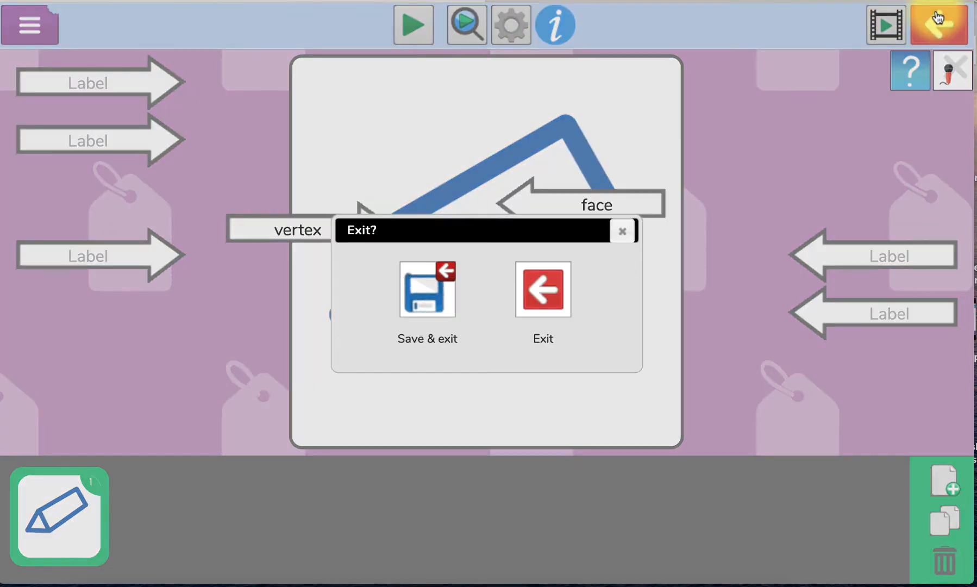
left_click(428, 294)
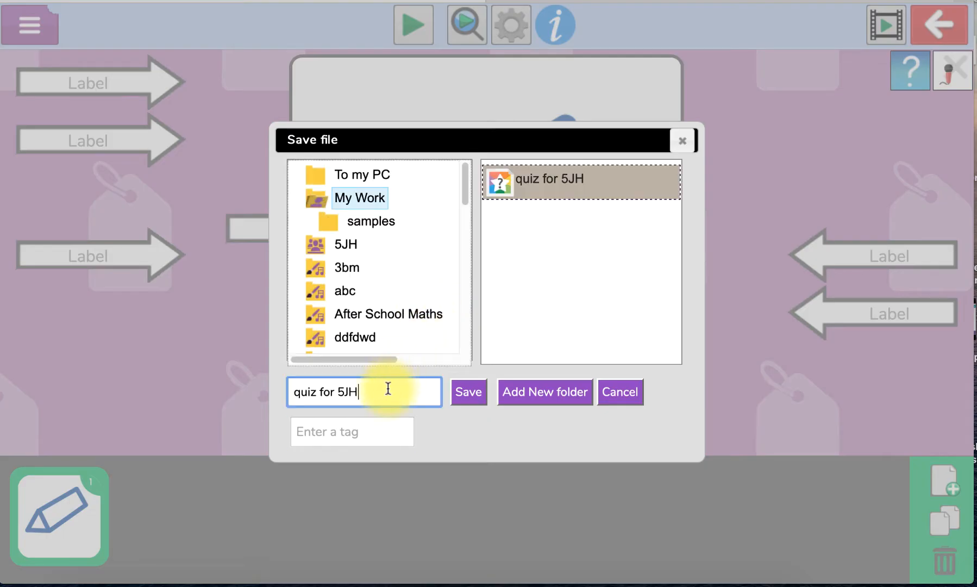
left_click_drag(388, 388, 296, 394)
type("quiz2")
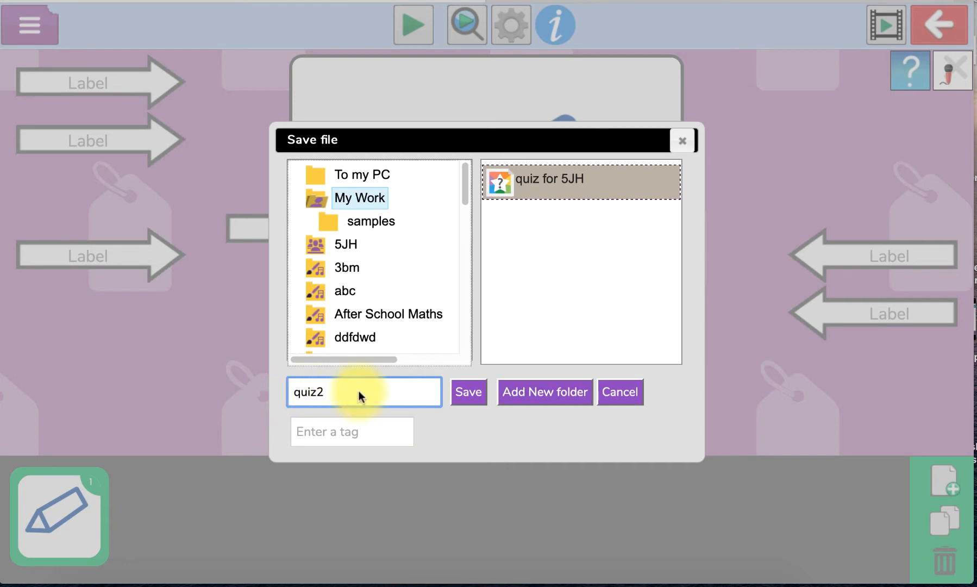
left_click(469, 391)
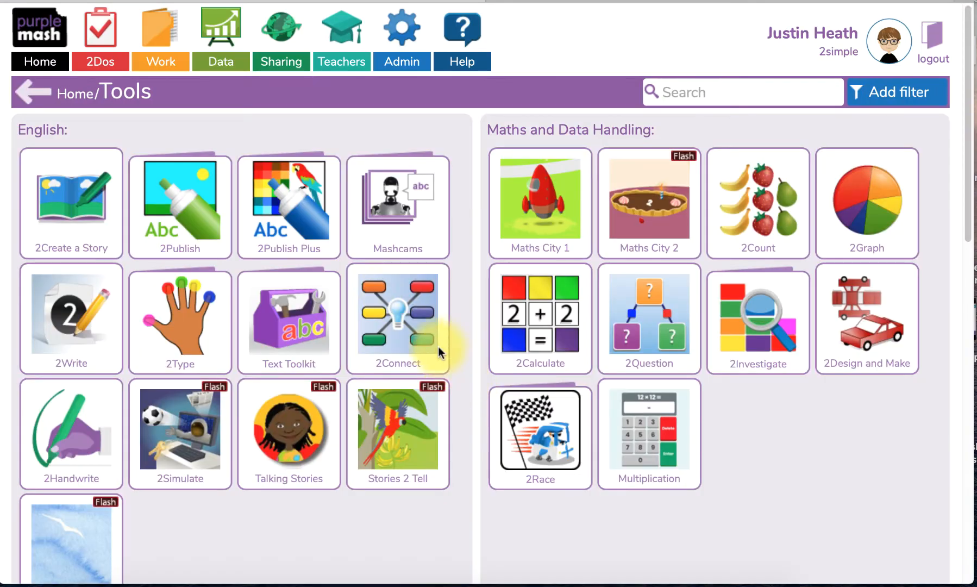
Start setting quiz2 from My Work as a 2do with the description "Take this quiz to see how you are getting on.".
left_click(159, 31)
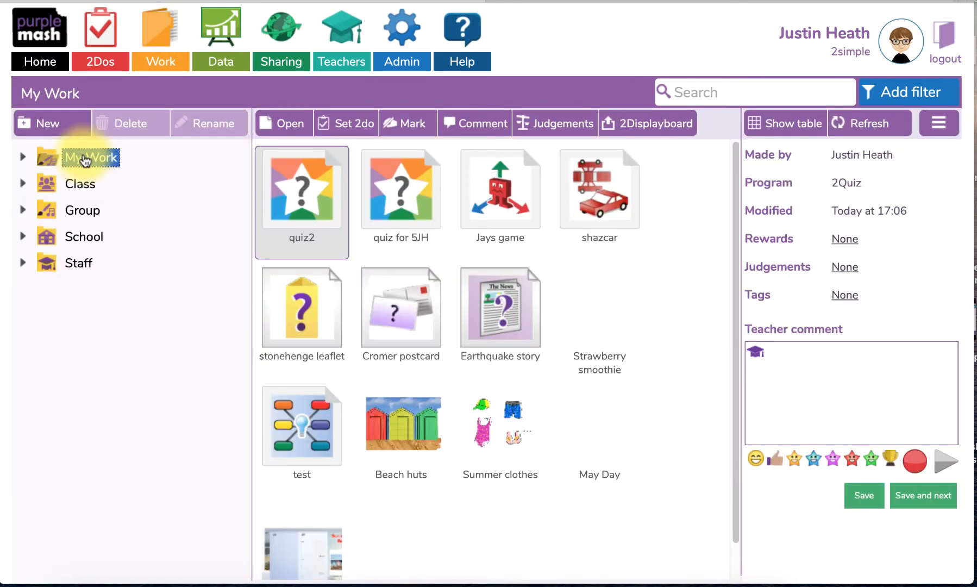
left_click(354, 123)
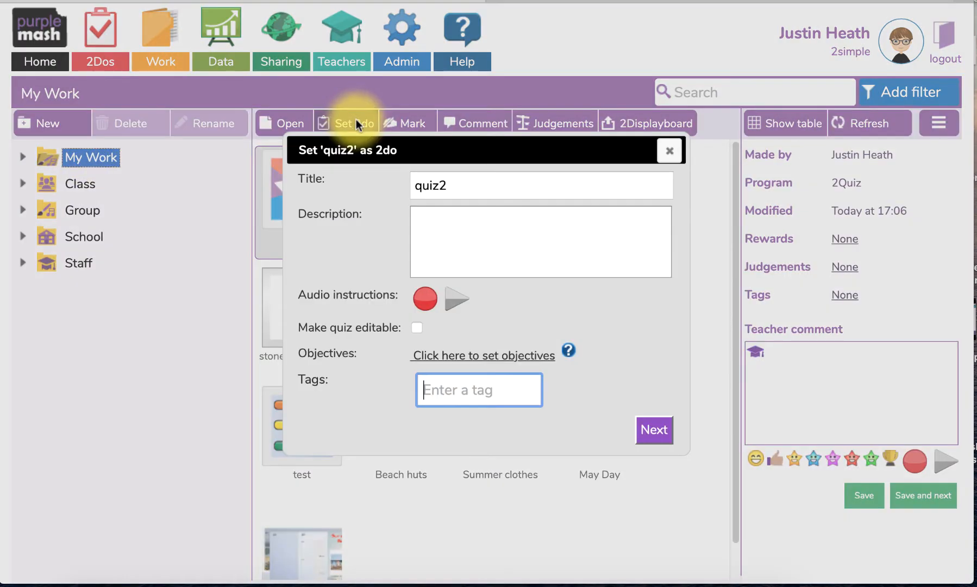
left_click(460, 234)
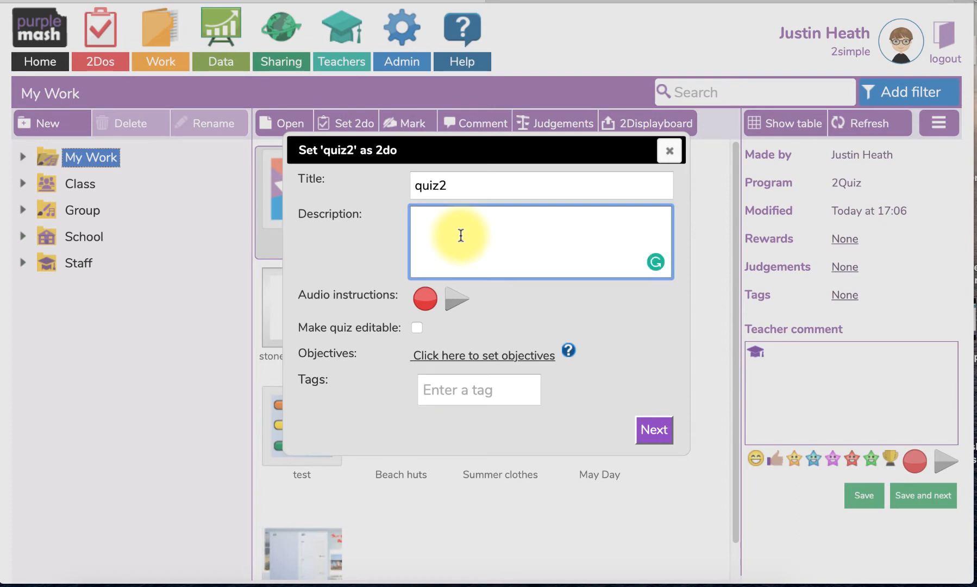
type("T")
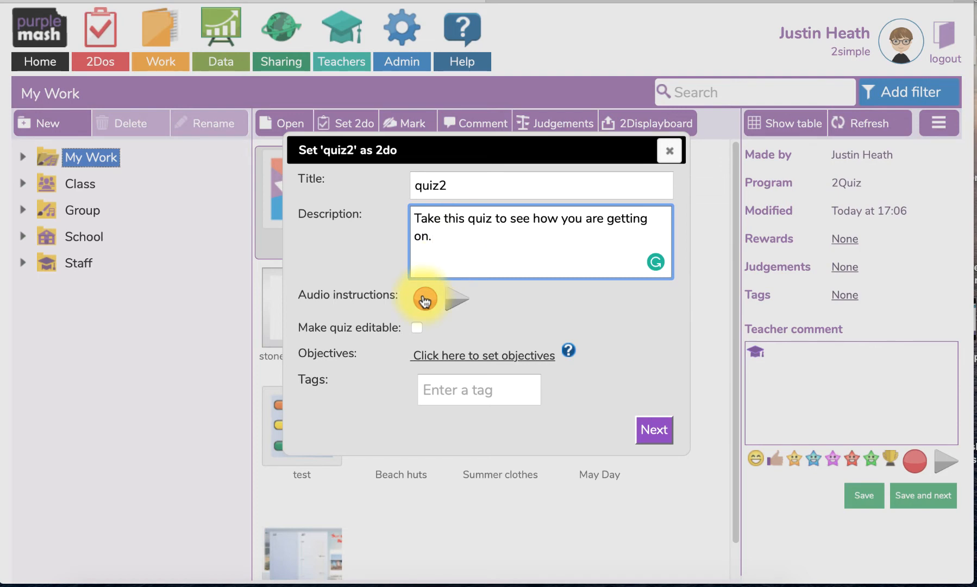
Allow microphone access and record audio instructions for the 2do.
left_click(425, 299)
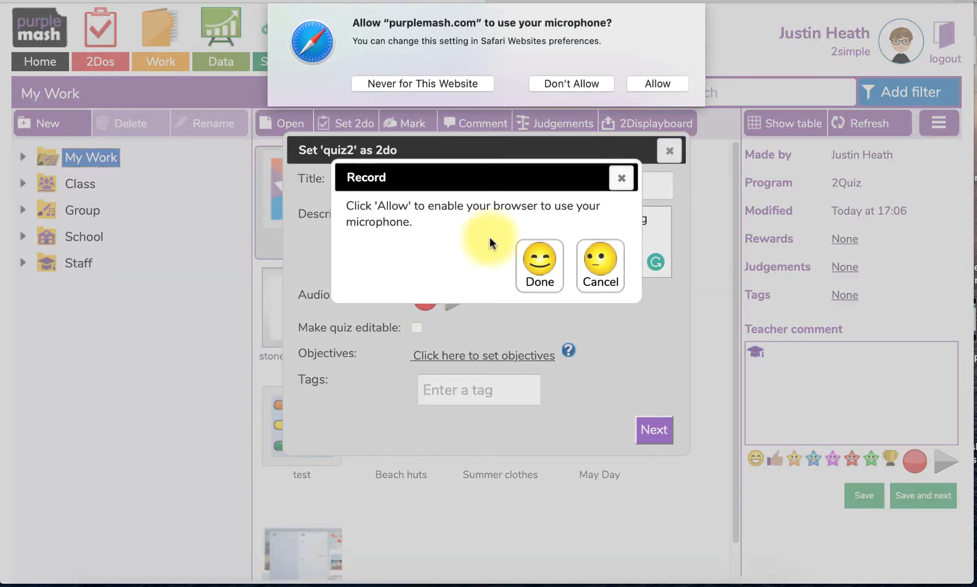
left_click(659, 68)
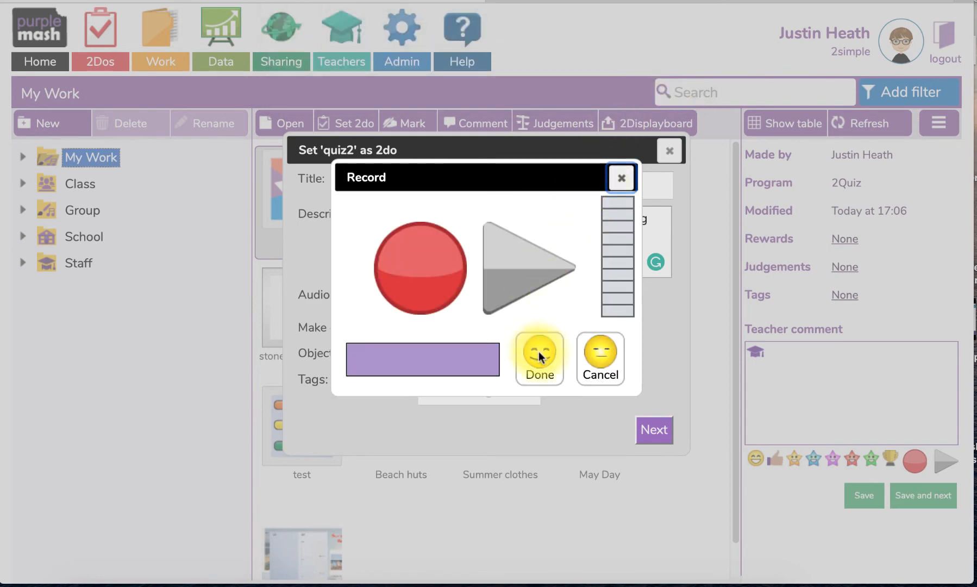
left_click(436, 269)
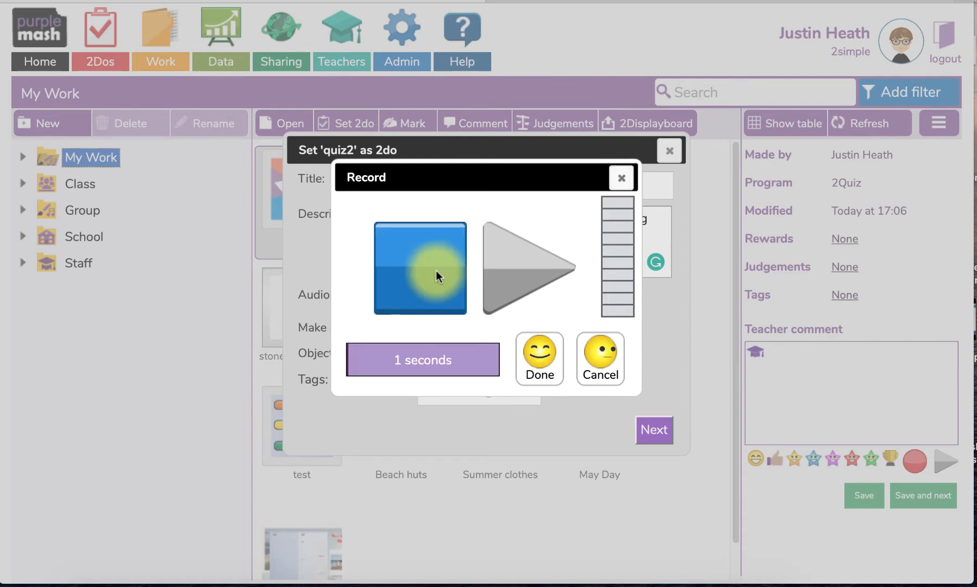
left_click(539, 352)
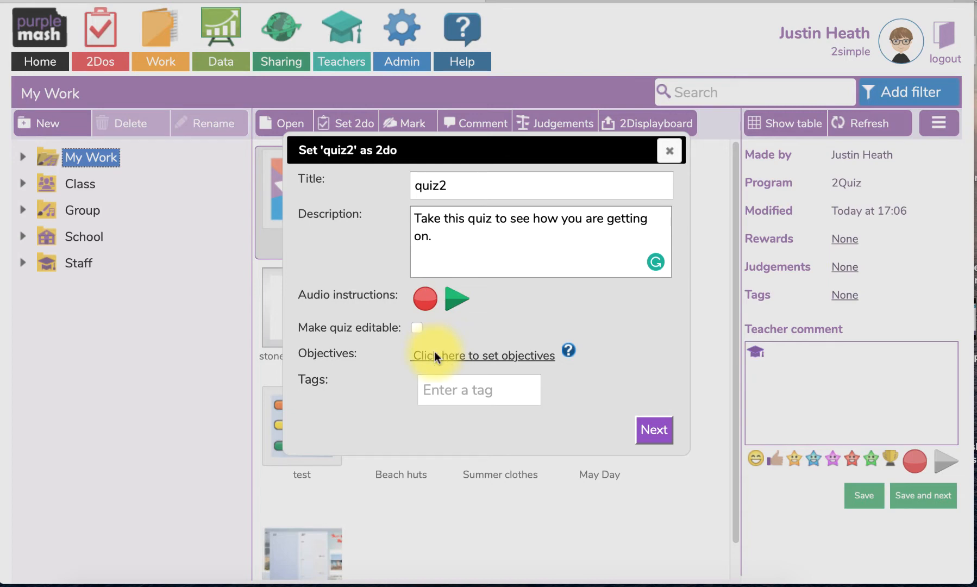
Give the 2do the set date 2020-03-09.
left_click(643, 430)
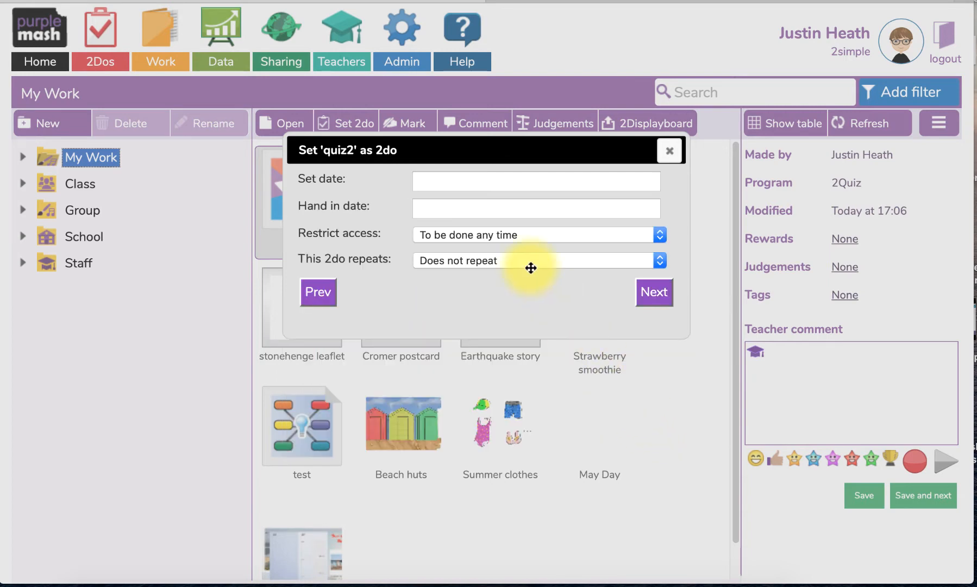
left_click(470, 185)
left_click(444, 385)
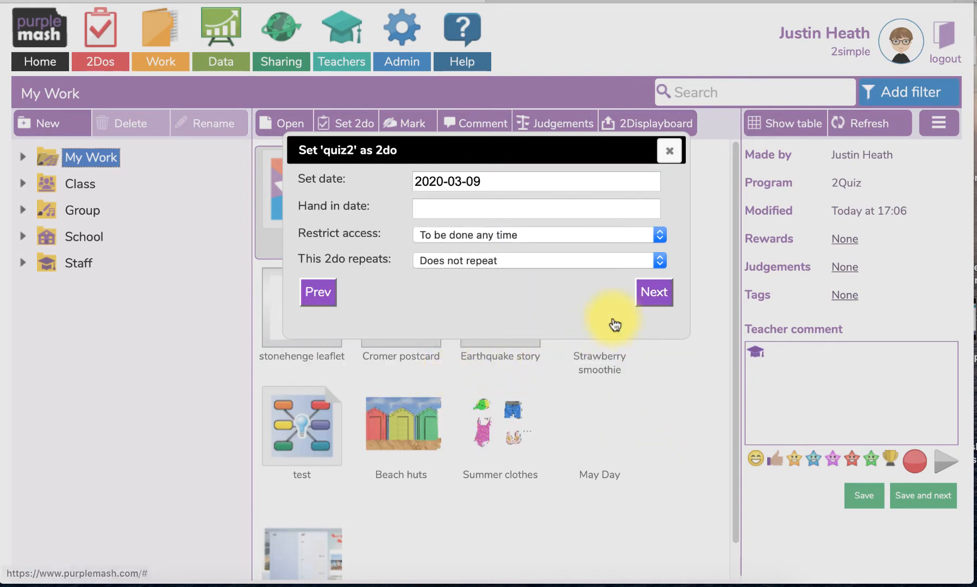
Assign the 2do to the whole class 5JH and set it.
left_click(652, 292)
left_click(311, 211)
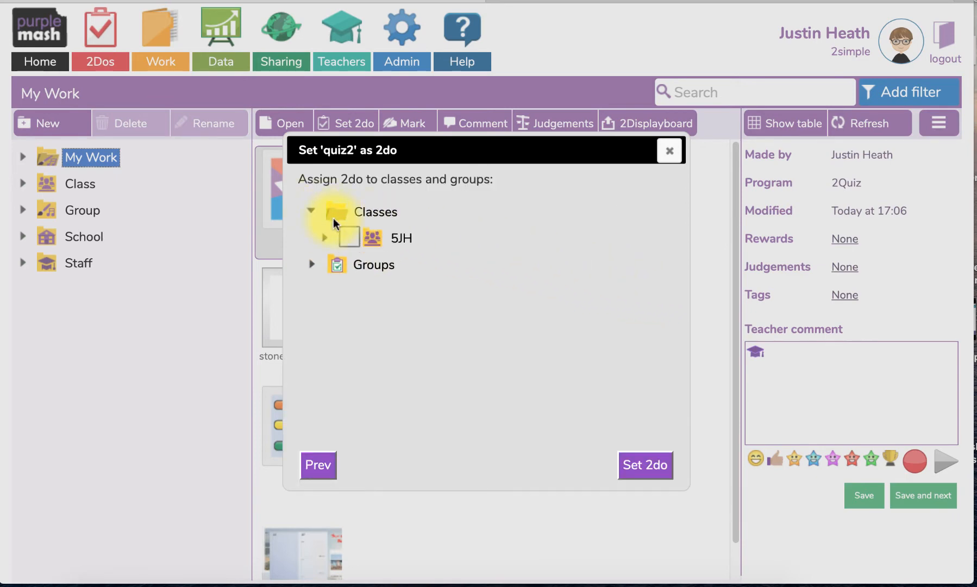
left_click(350, 236)
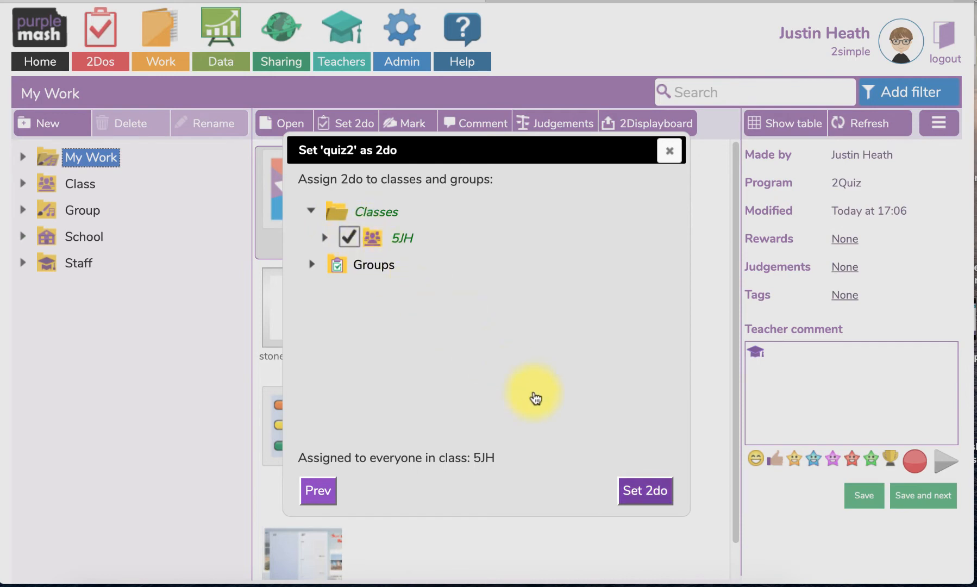
left_click(642, 489)
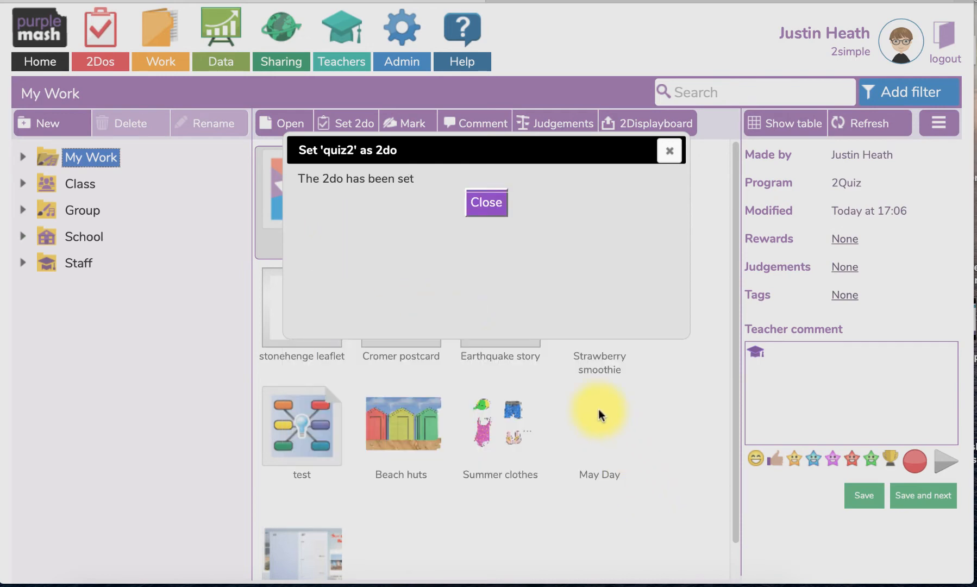
left_click(486, 202)
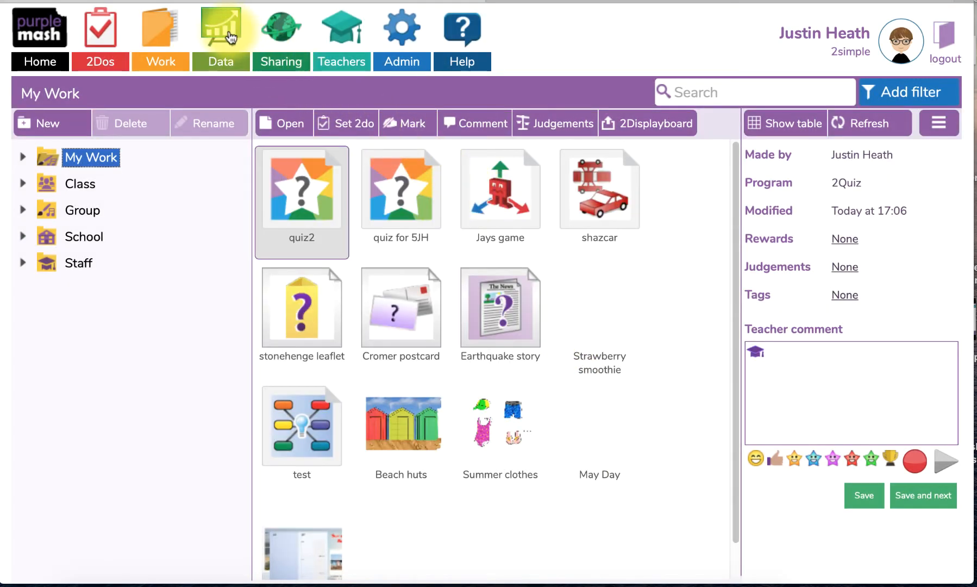
Show the 2Quiz scores report in the Data Dashboard.
left_click(228, 30)
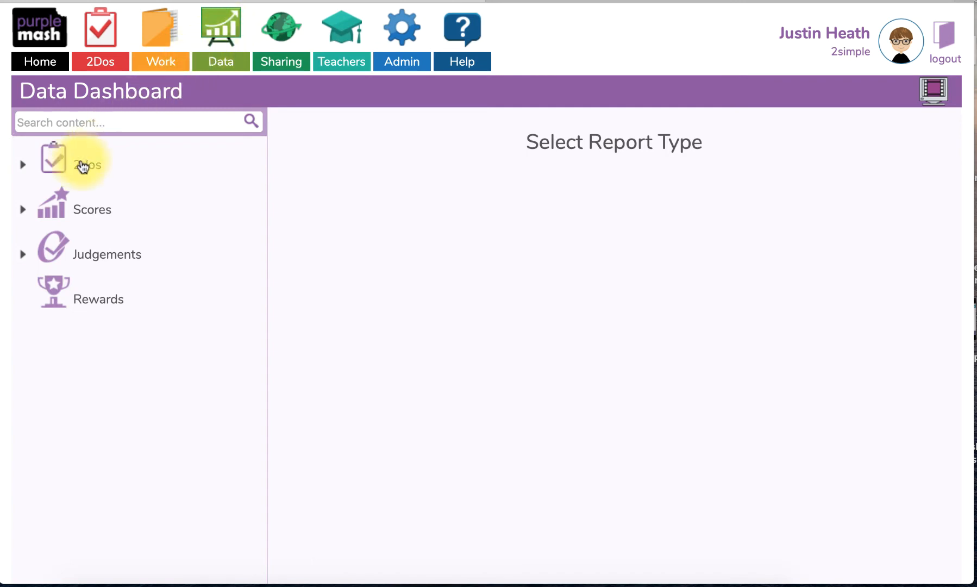
left_click(25, 210)
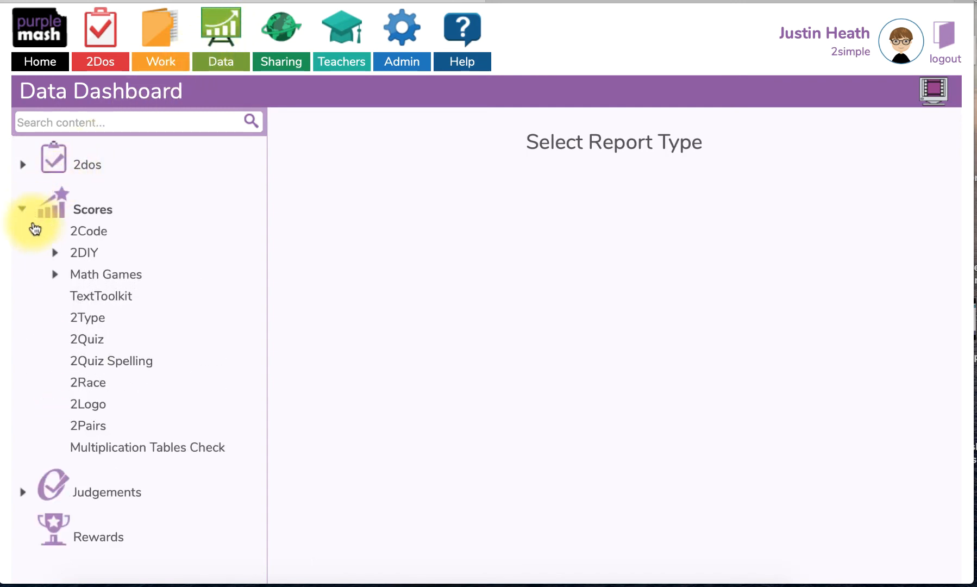
left_click(87, 341)
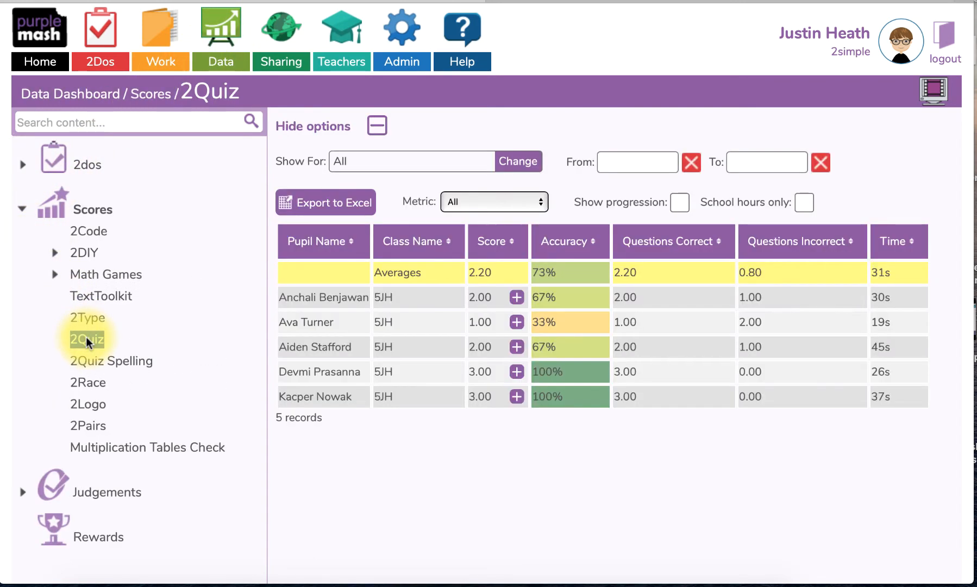
Explore the scores report's date range and progression options and limit its metric to Score.
left_click(652, 160)
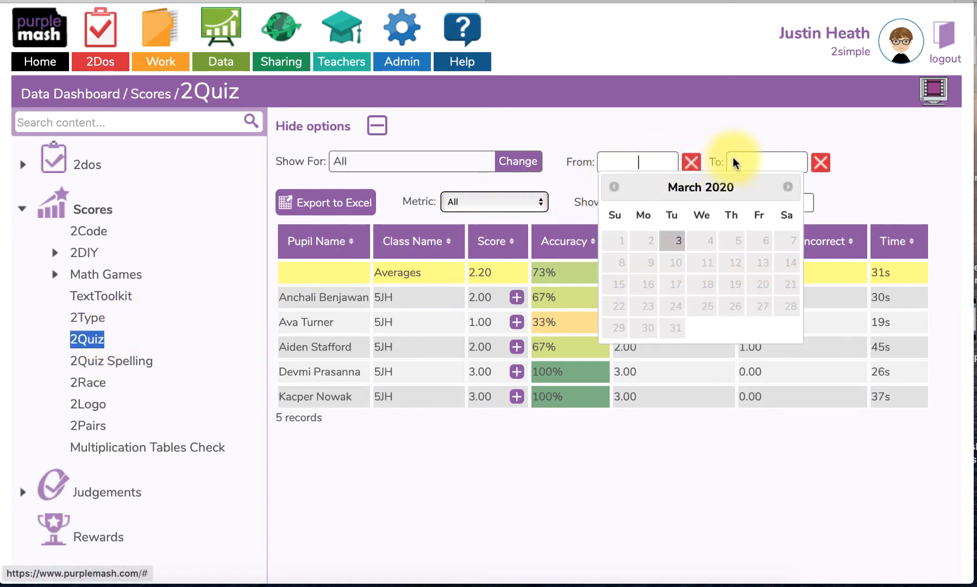
left_click(750, 162)
left_click(576, 139)
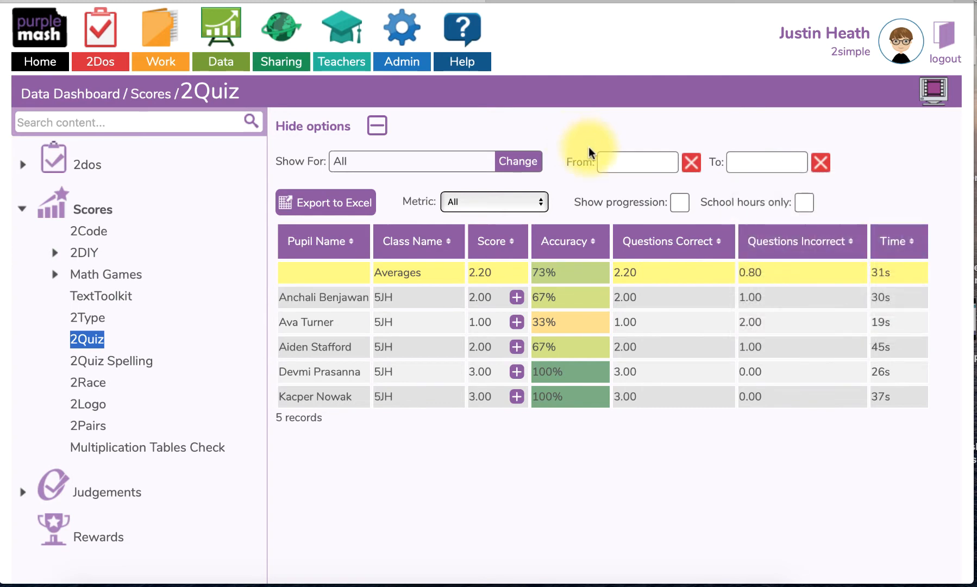
left_click(678, 202)
left_click(678, 202)
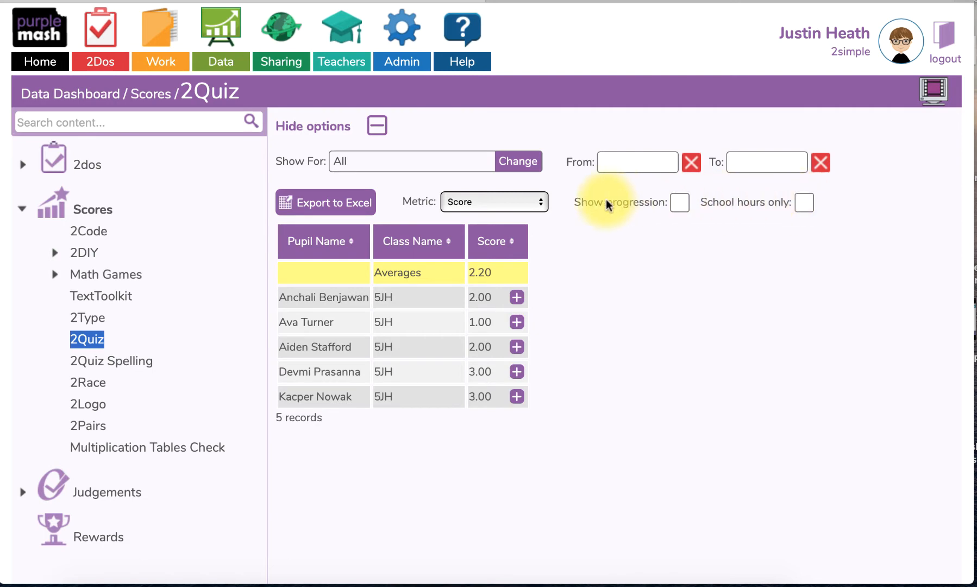
left_click(516, 201)
left_click(513, 188)
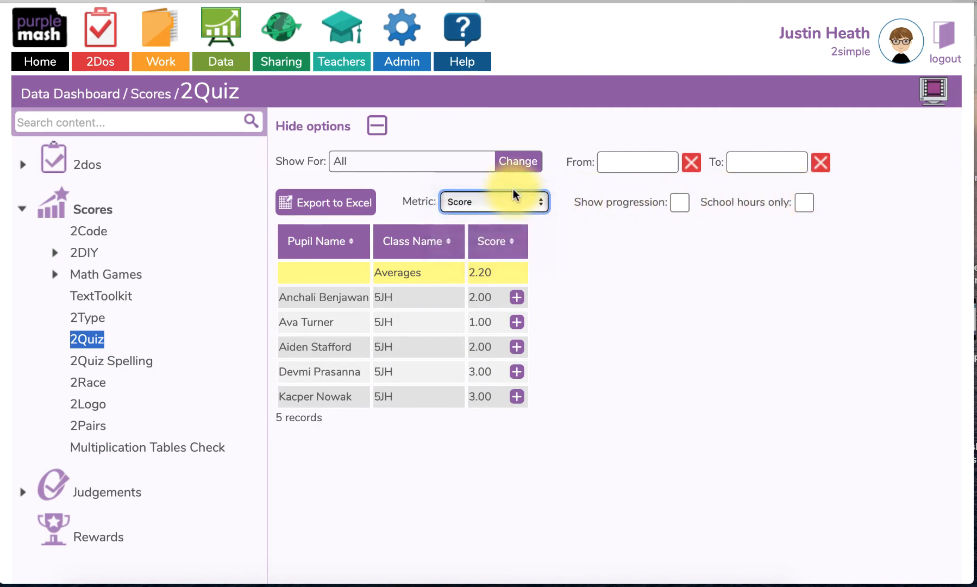
left_click(578, 477)
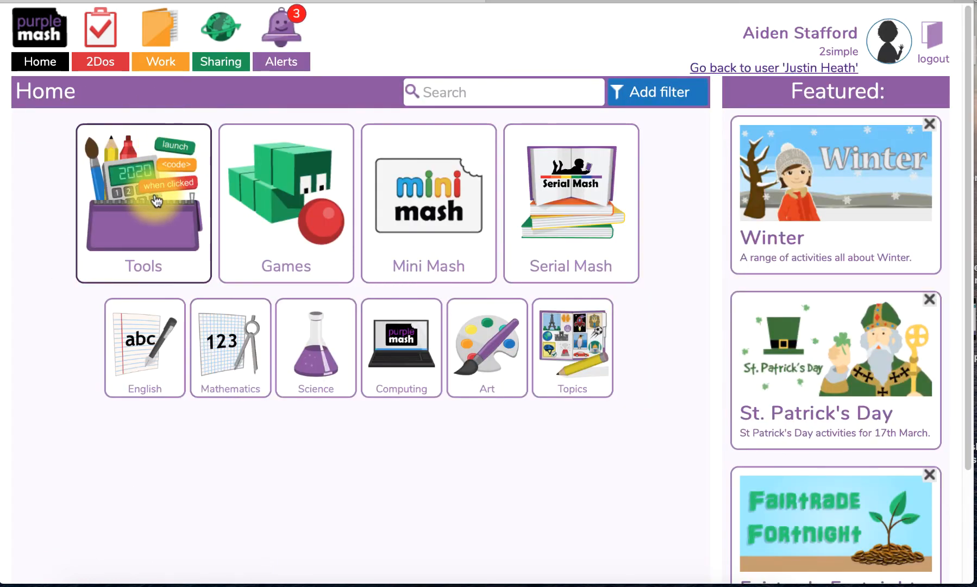
Open the Phonics - Phase 3 activities within the English resources in the pupil's account.
left_click(161, 338)
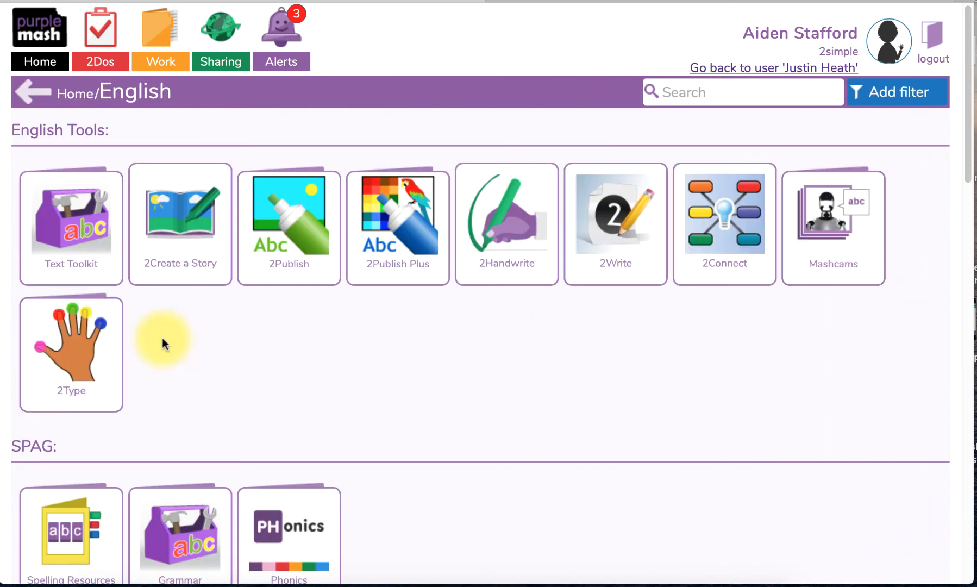
scroll(163, 340, "down", 2)
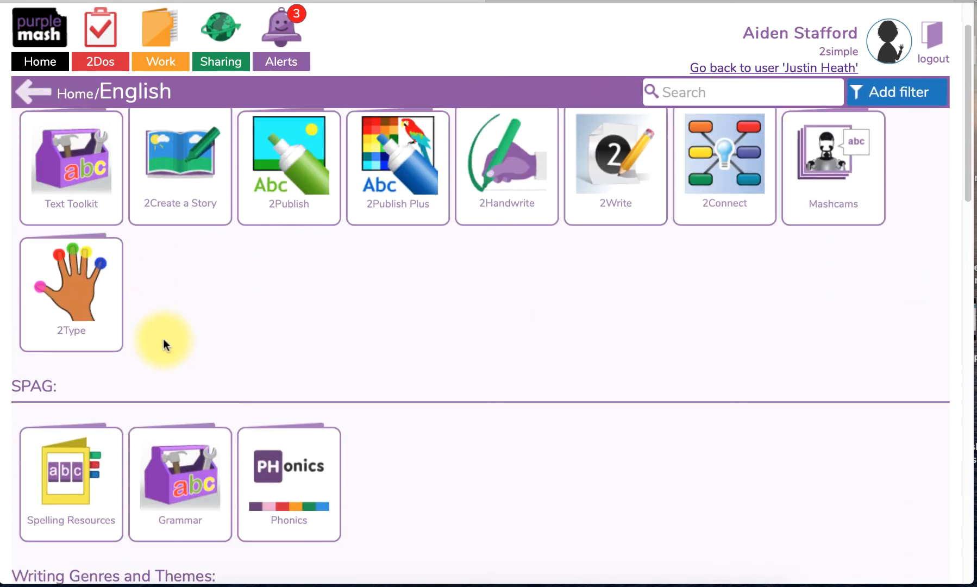
left_click(283, 449)
left_click(415, 192)
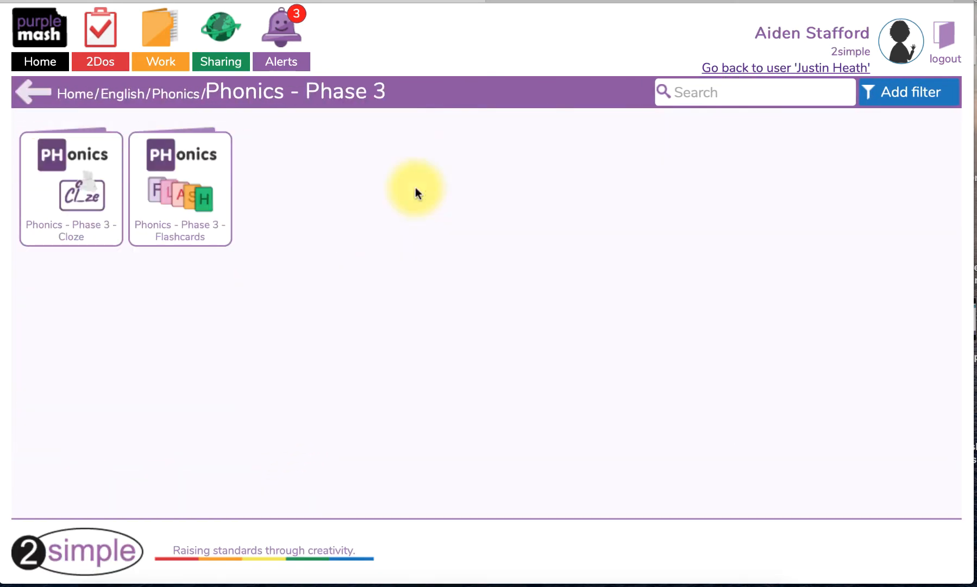
Open the ch, sh activity in the Phonics - Phase 3 Cloze set and start playing it.
mouse_move(156, 182)
left_click(88, 171)
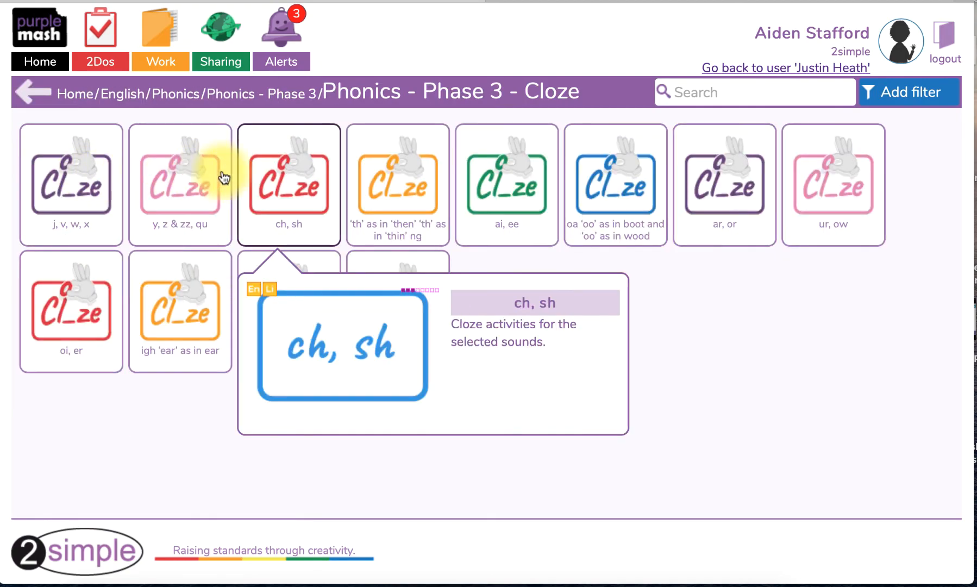
left_click(284, 170)
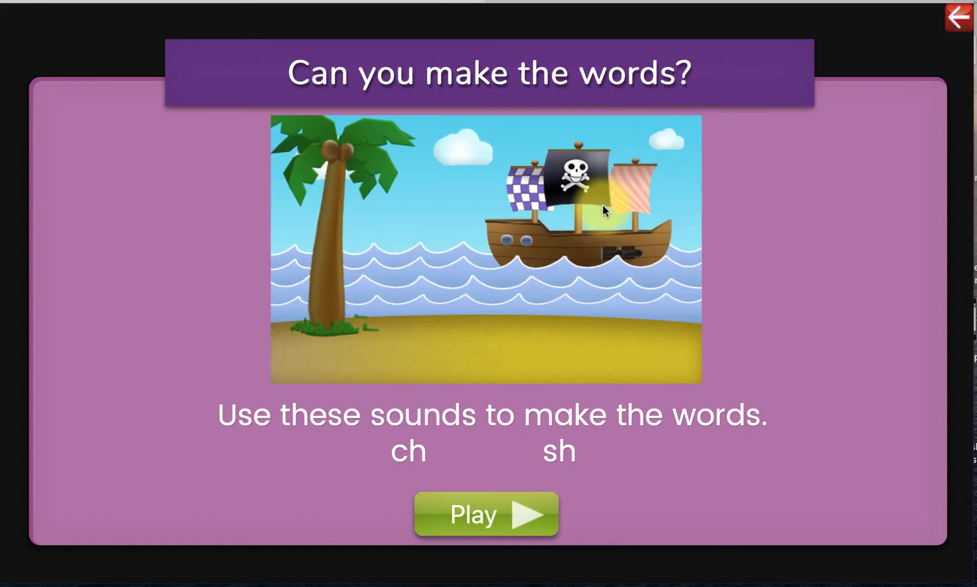
left_click(513, 510)
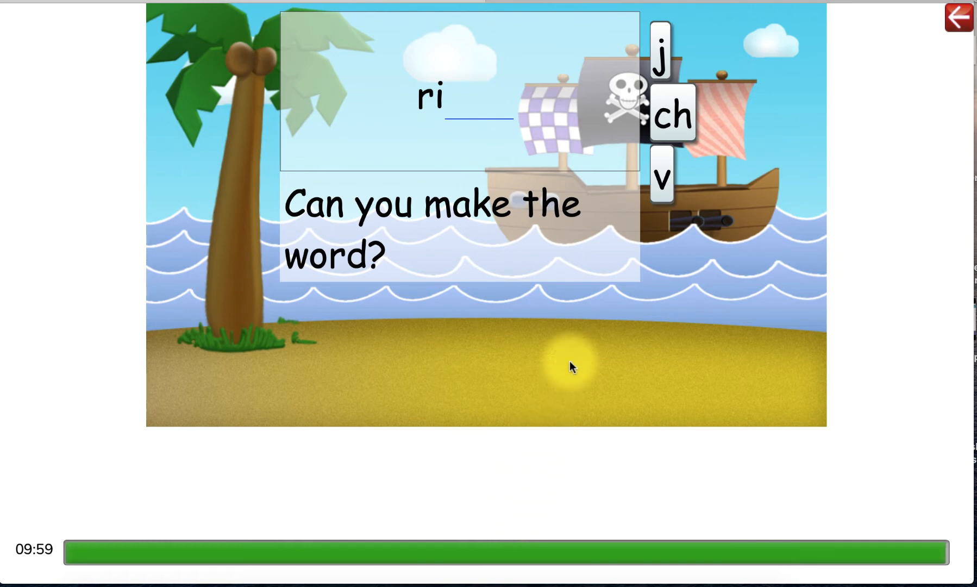
Complete the words "rich" with ch and "wish" with sh, fill the following word's gap, and advance a level after each word.
left_click_drag(666, 124, 470, 109)
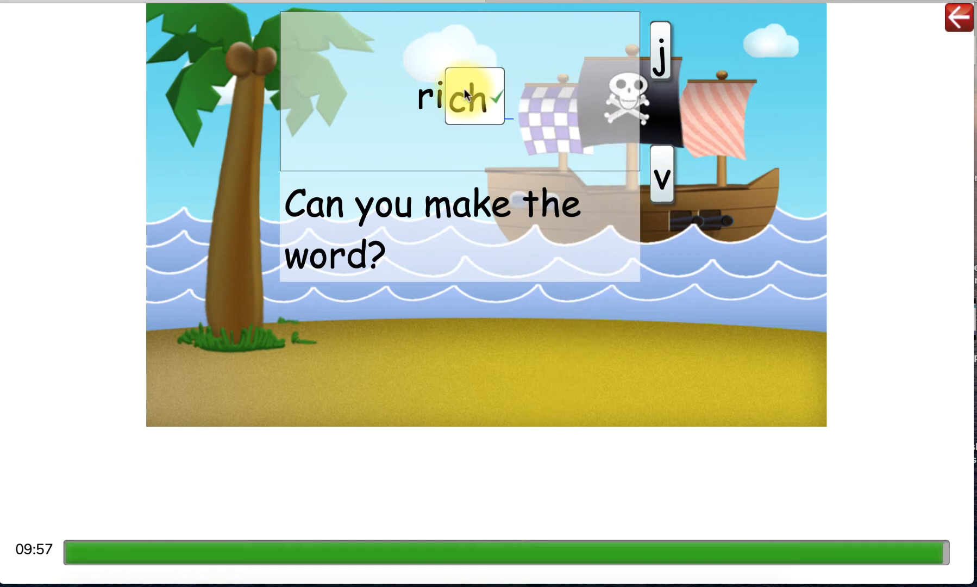
left_click(509, 347)
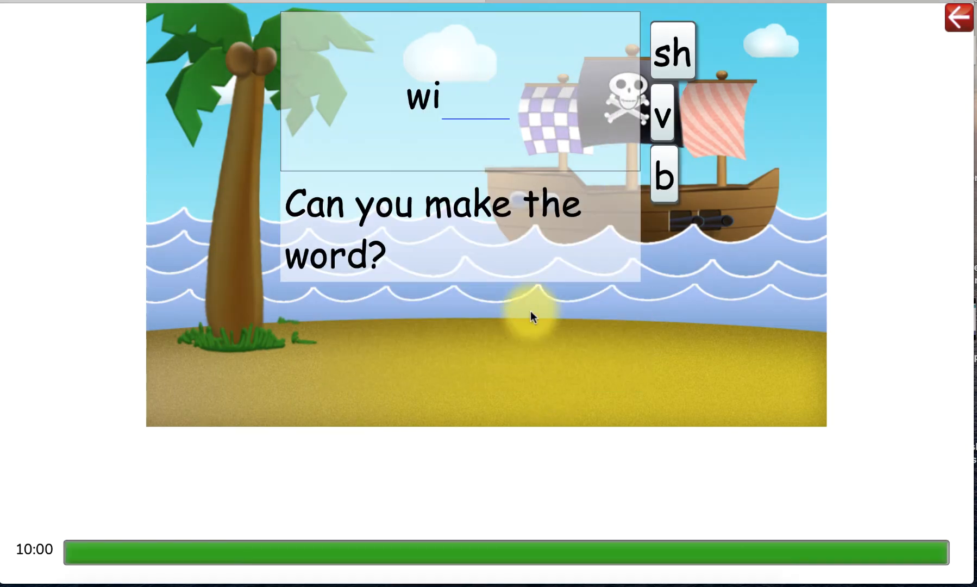
left_click_drag(680, 57, 487, 98)
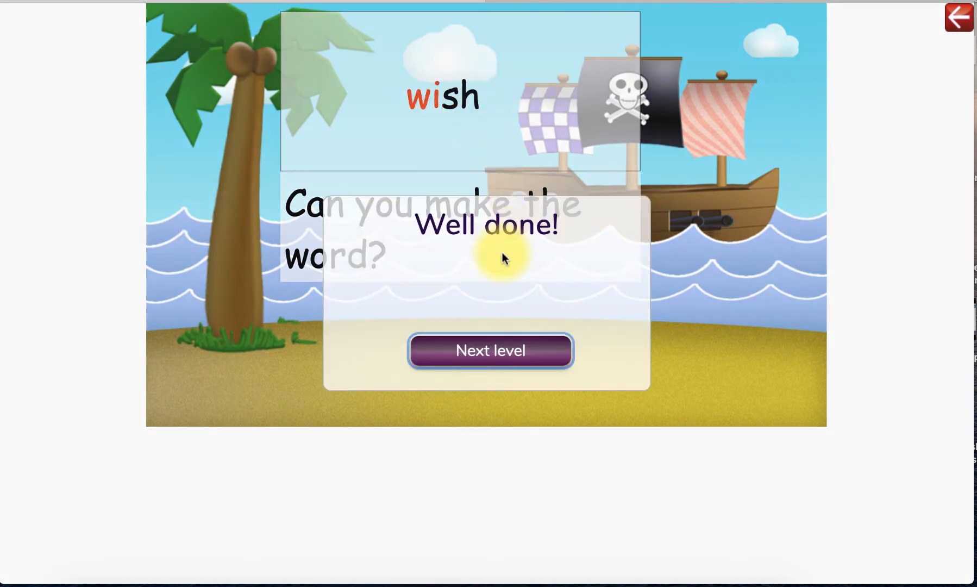
left_click(512, 352)
left_click_drag(674, 113, 496, 98)
left_click(483, 350)
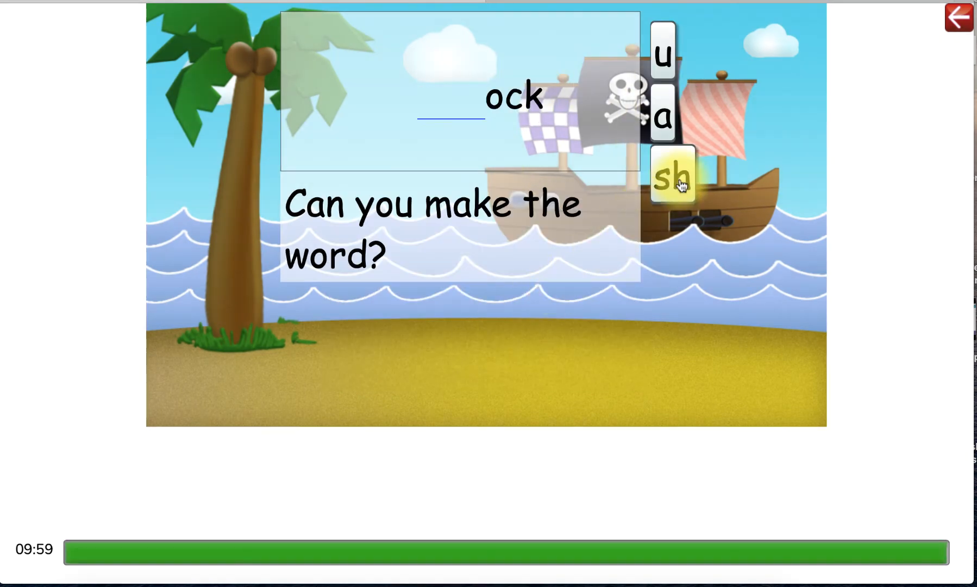
Complete "shock" with sh, advance a level, and try j followed by sh in the gap after "ca".
left_click_drag(680, 184, 426, 99)
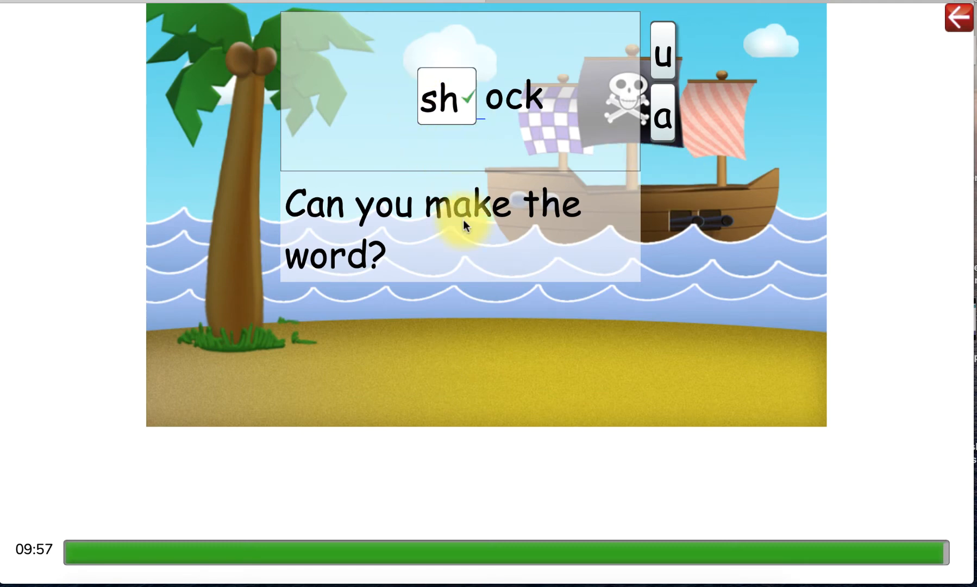
left_click(529, 353)
left_click_drag(663, 179, 490, 91)
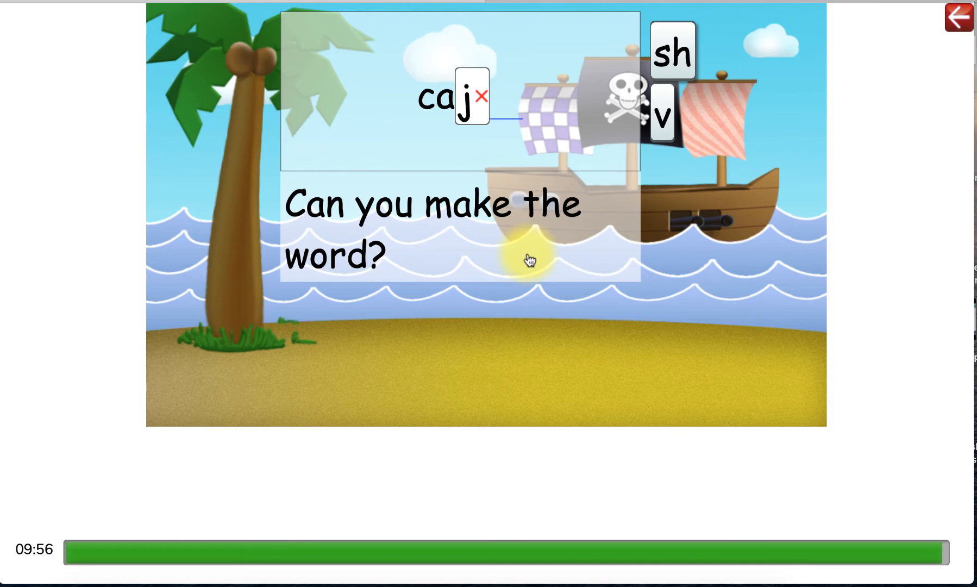
left_click_drag(679, 41, 498, 88)
left_click_drag(434, 157, 626, 171)
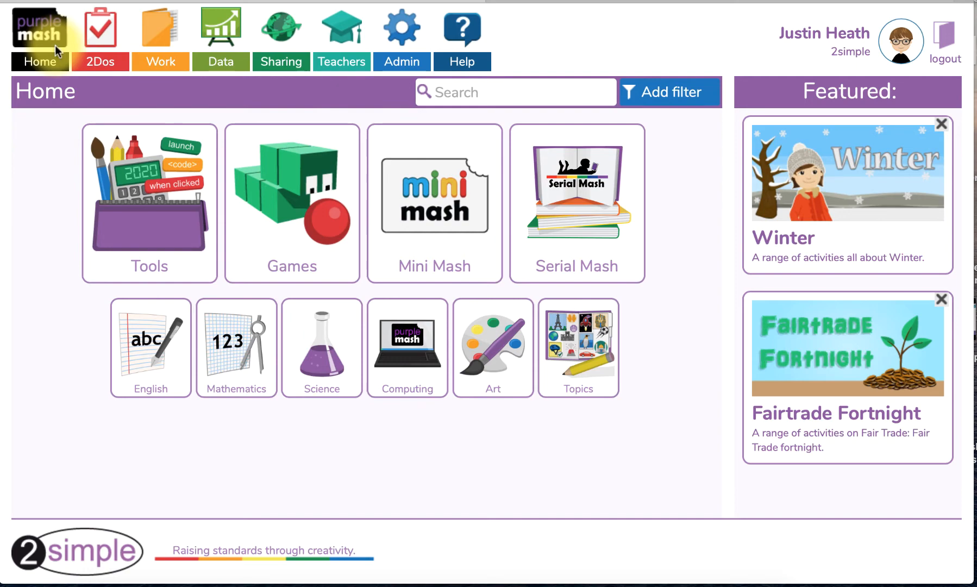
Go to the Grammar resources within English, preview the age-banded Grammar Games, and open Soaring Eagles.
left_click(151, 348)
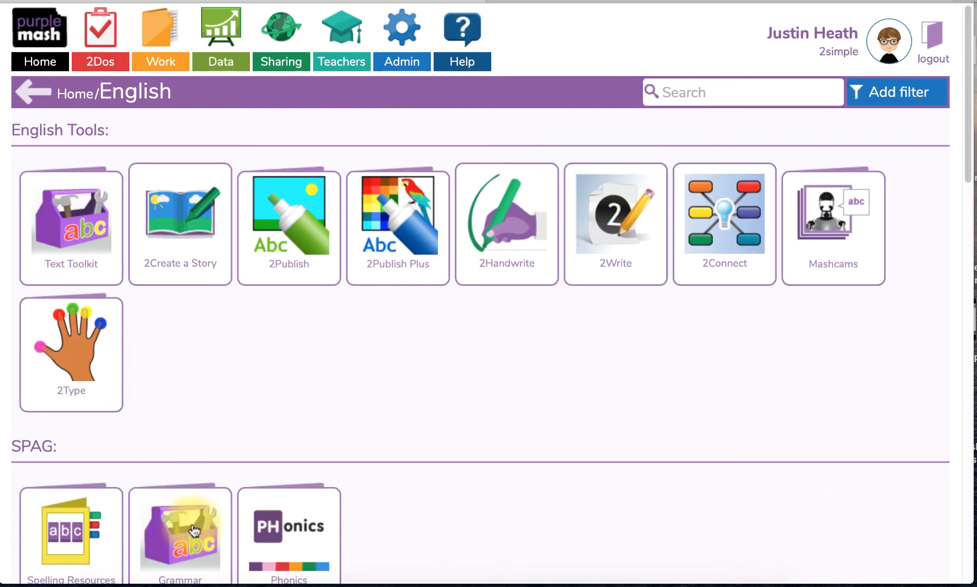
left_click(195, 537)
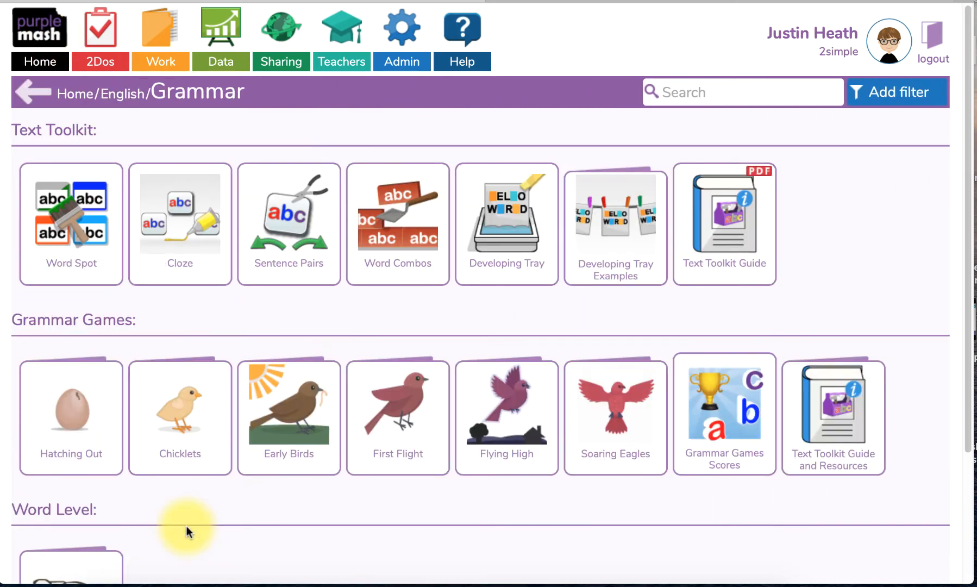
mouse_move(96, 436)
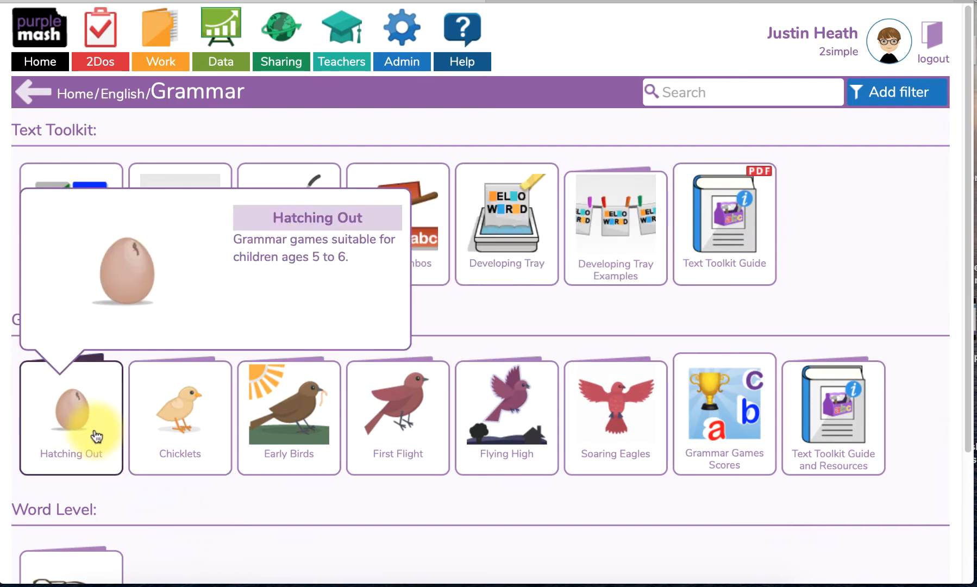
key("Tab")
key("Tab")
key("Tab")
key("Tab")
key("Tab")
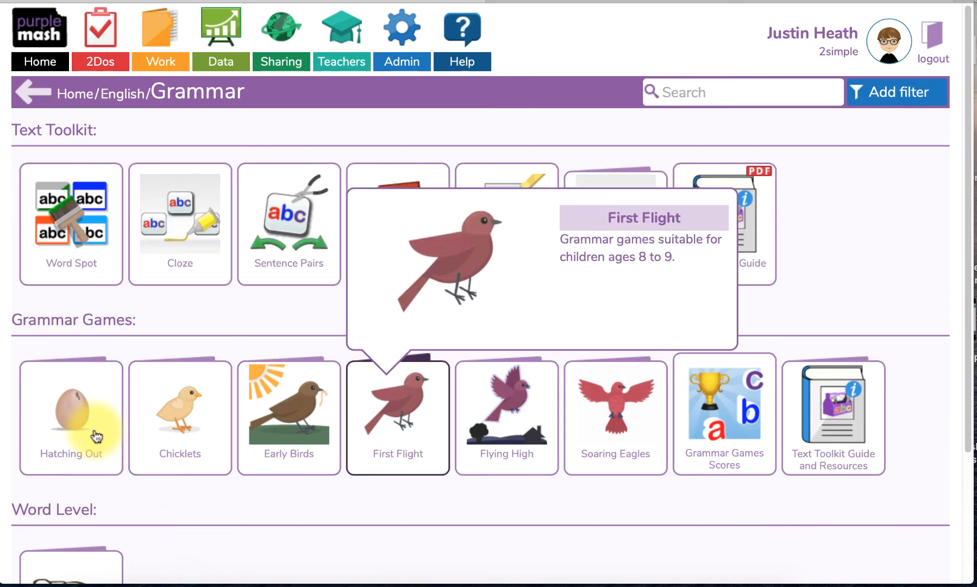
left_click(626, 413)
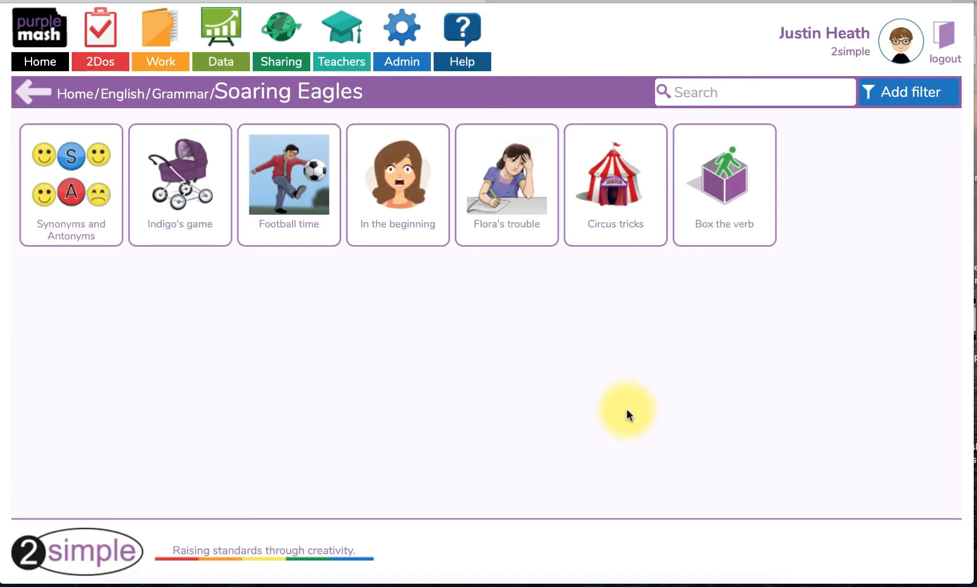
Launch the Flora's trouble activity and start playing it.
left_click(505, 157)
left_click(428, 412)
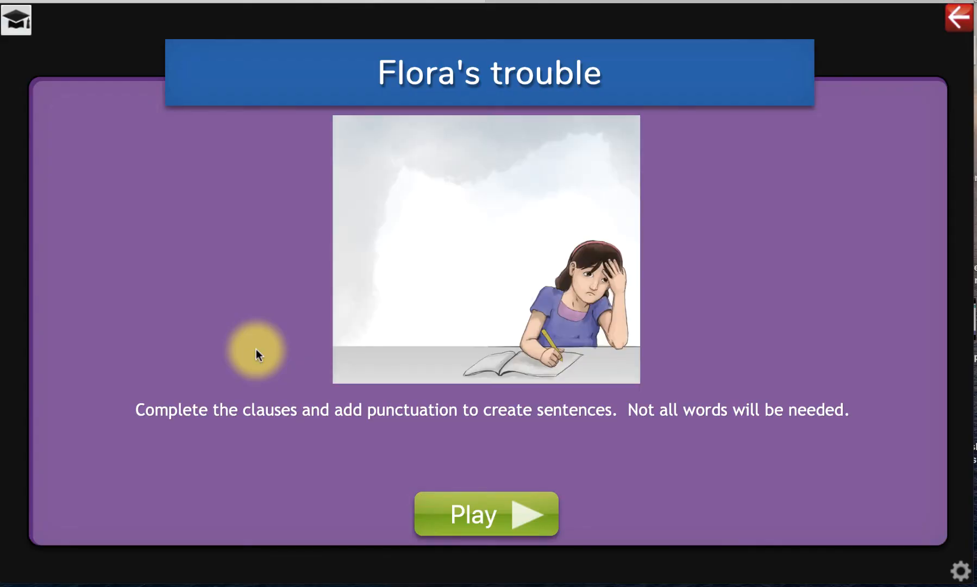
left_click(486, 514)
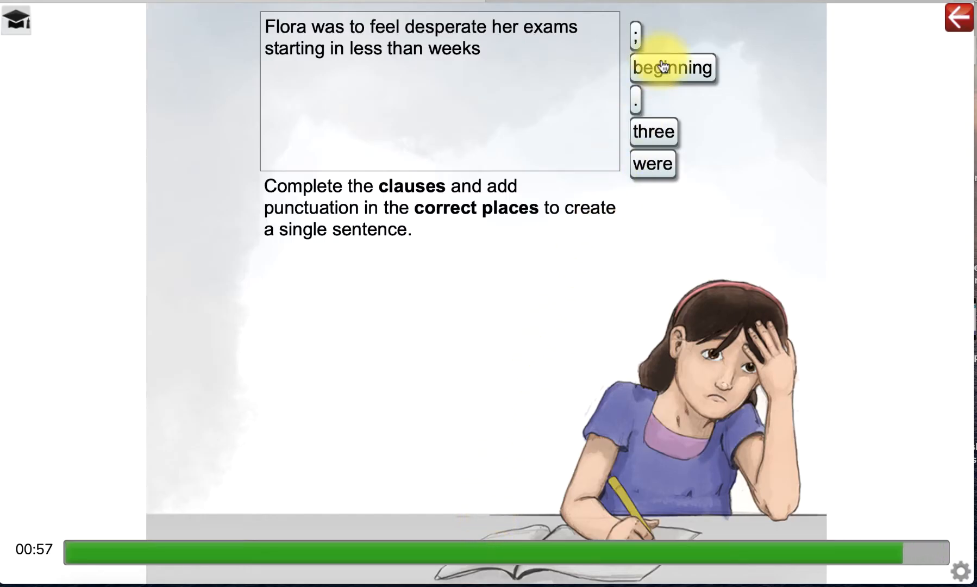
Complete the sentence as "Flora was beginning to feel desperate; her exams were starting in less than three weeks." and go to the next level.
left_click_drag(662, 66, 343, 24)
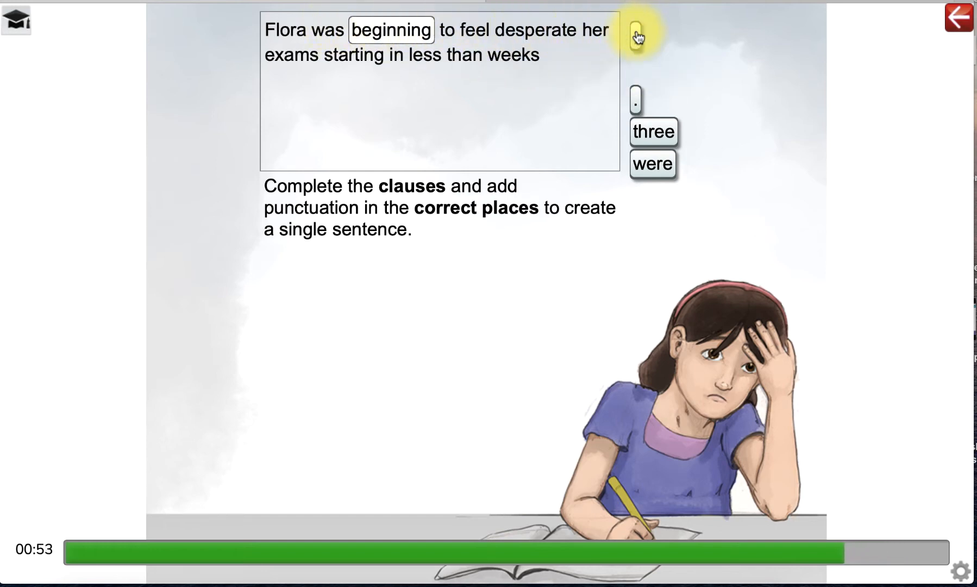
left_click_drag(635, 36, 581, 26)
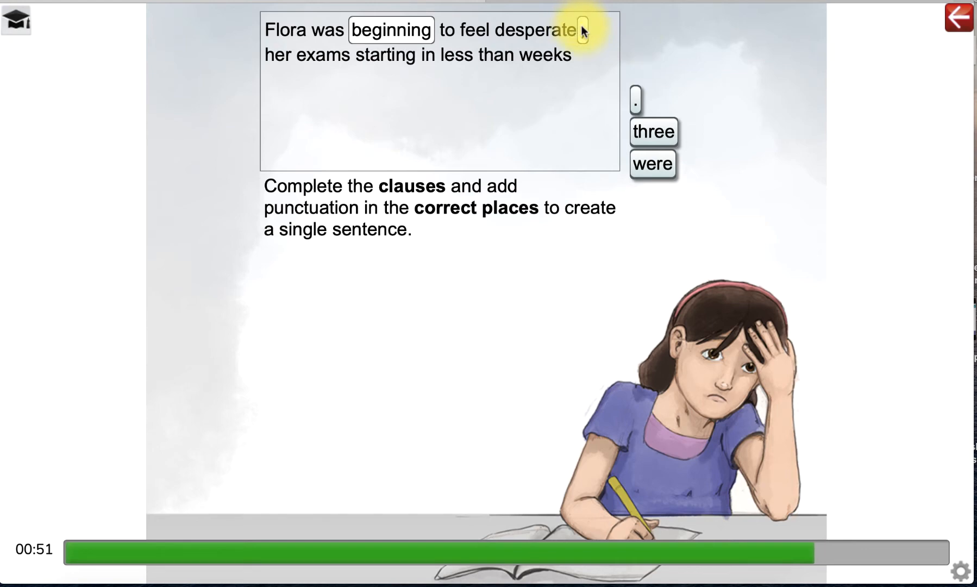
left_click_drag(649, 160, 362, 57)
left_click_drag(642, 129, 577, 74)
left_click_drag(630, 97, 403, 92)
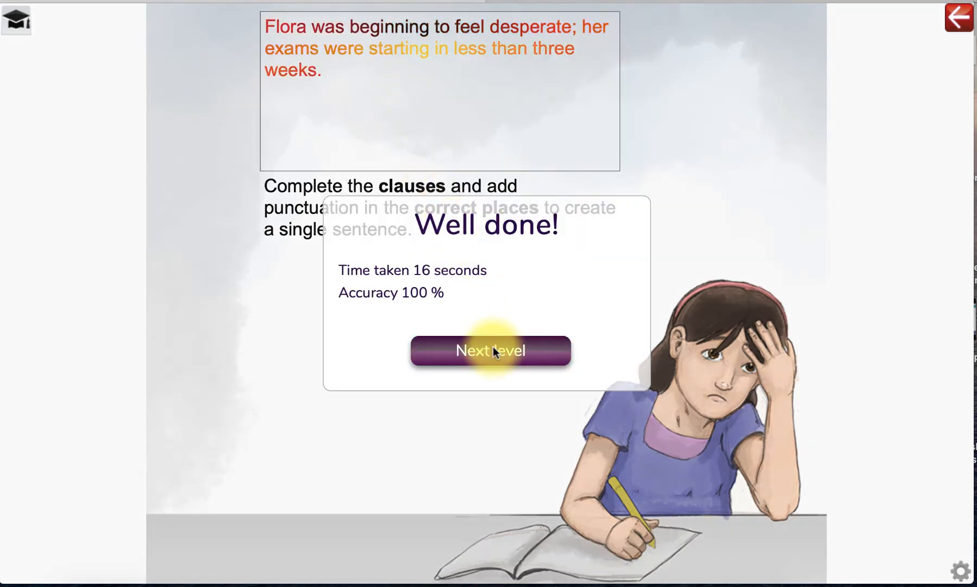
left_click(492, 350)
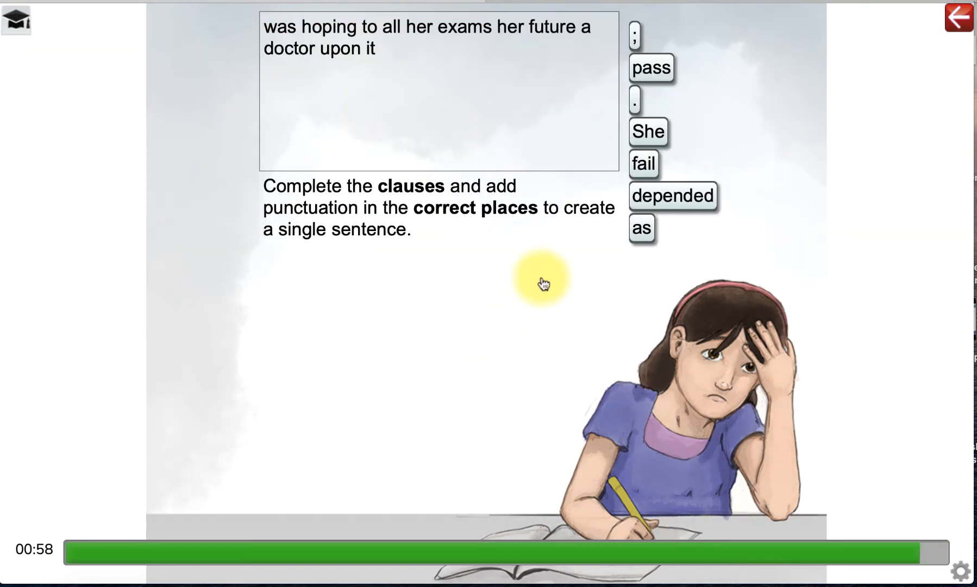
Place "She" at the start of the second sentence, "pass" before "all her exams", and the semicolon after "exams".
left_click_drag(642, 137, 266, 46)
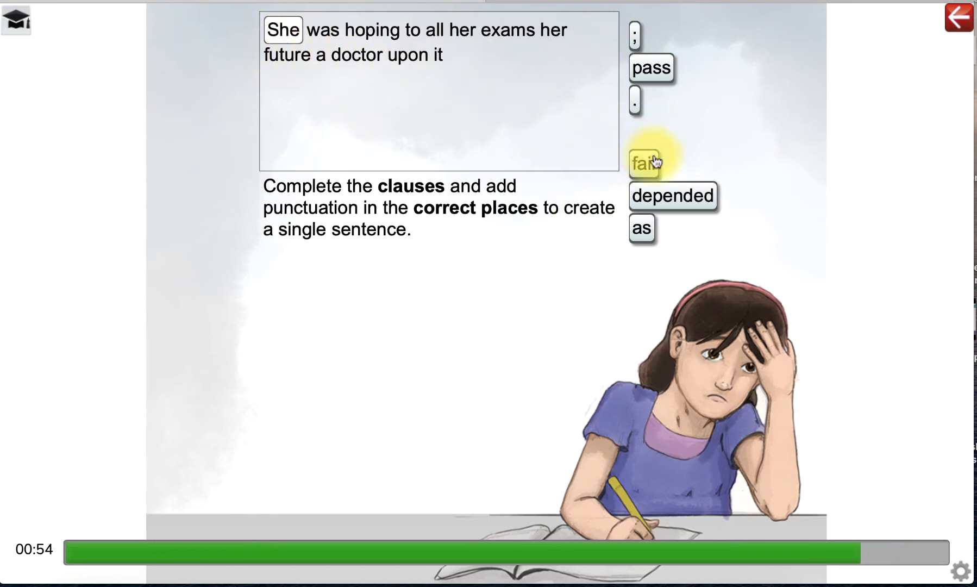
left_click_drag(654, 68, 427, 33)
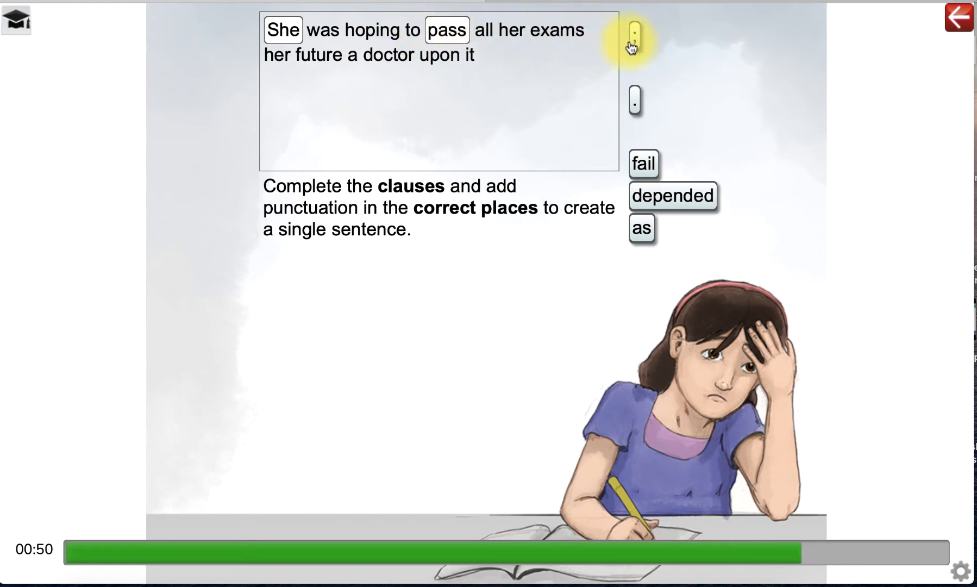
left_click_drag(635, 34, 583, 46)
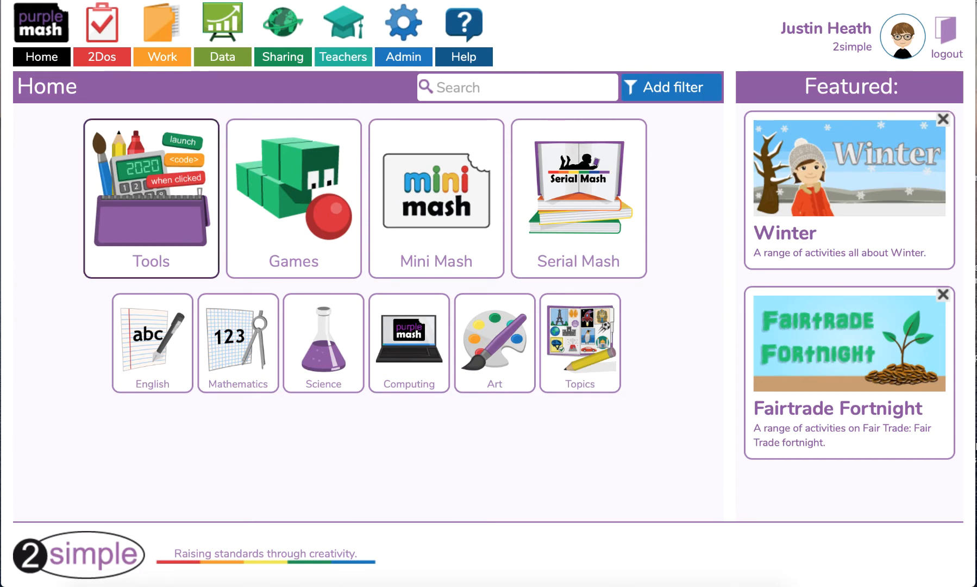
Launch the Multiplication app from the Times Tables resources in Mathematics and start the Multiplication Tables Check.
left_click(234, 344)
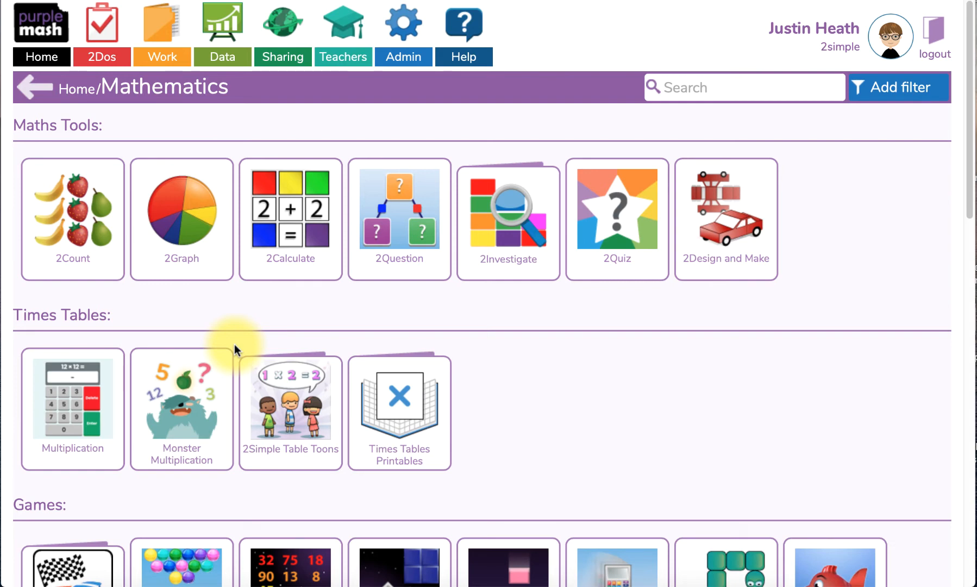
left_click(67, 387)
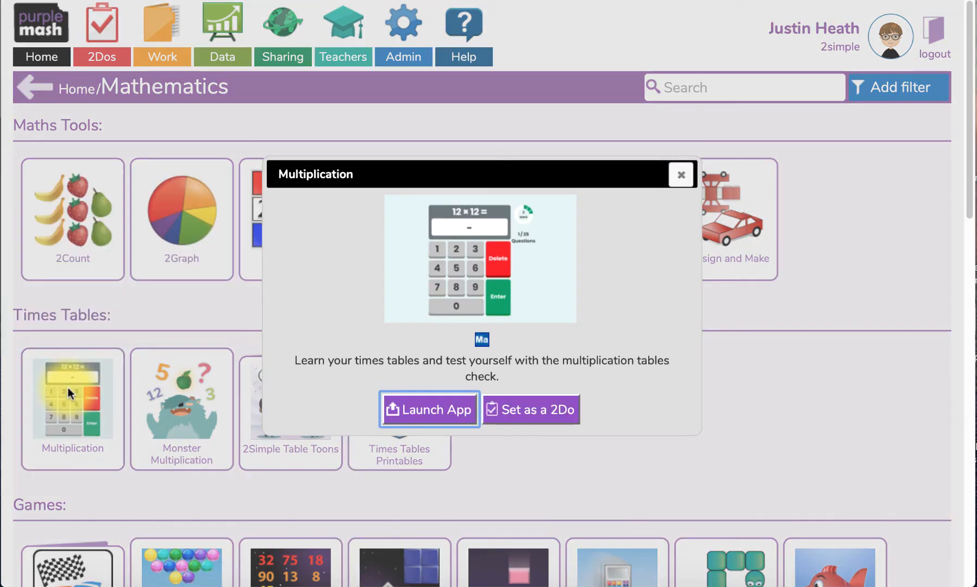
left_click(433, 409)
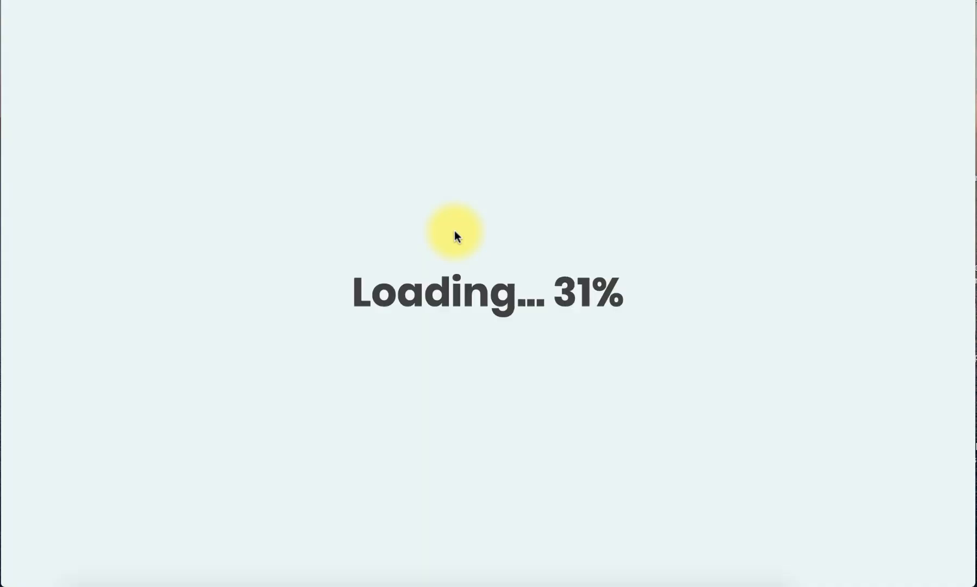
left_click(399, 290)
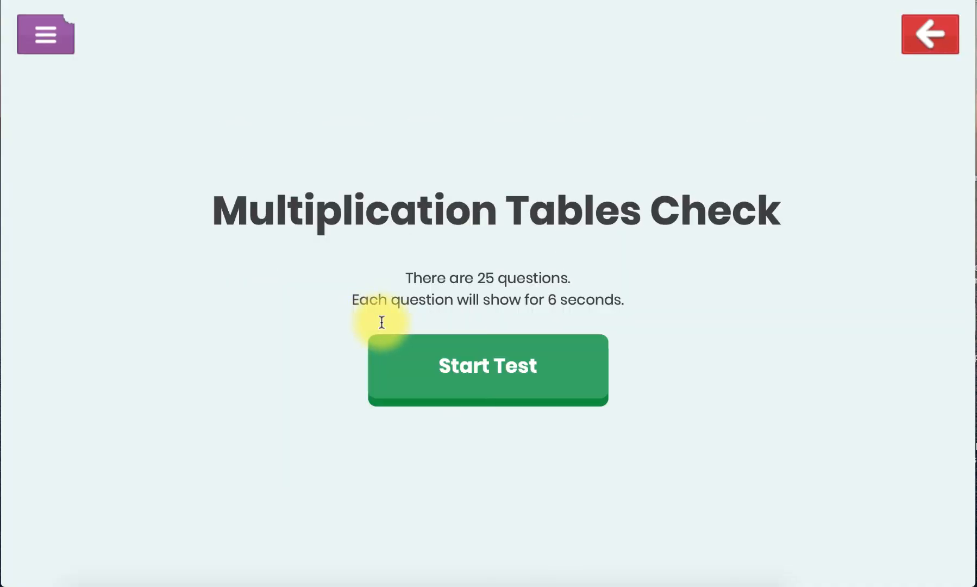
left_click(494, 375)
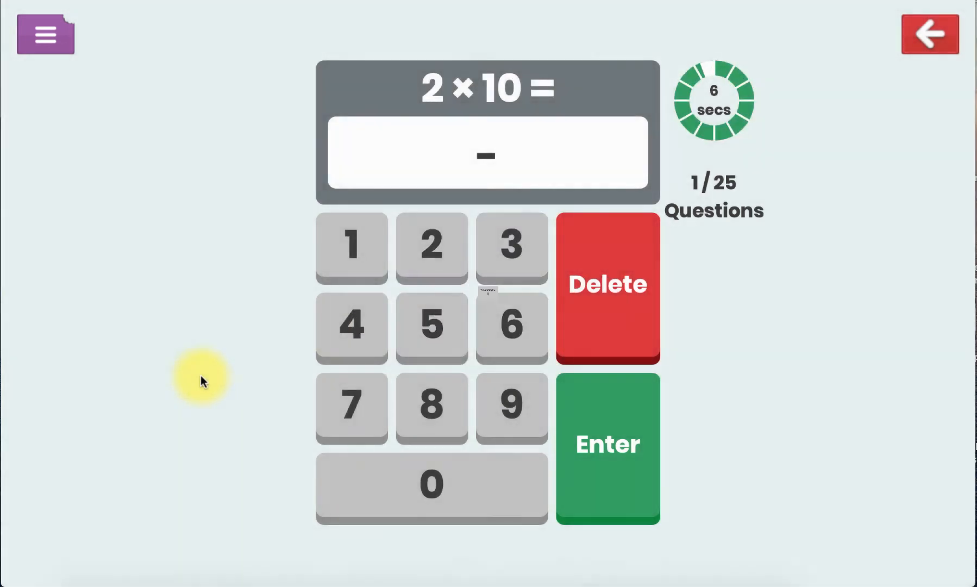
Answer the first three assessment questions with 20, 64 and 40, and leave the test.
left_click(426, 247)
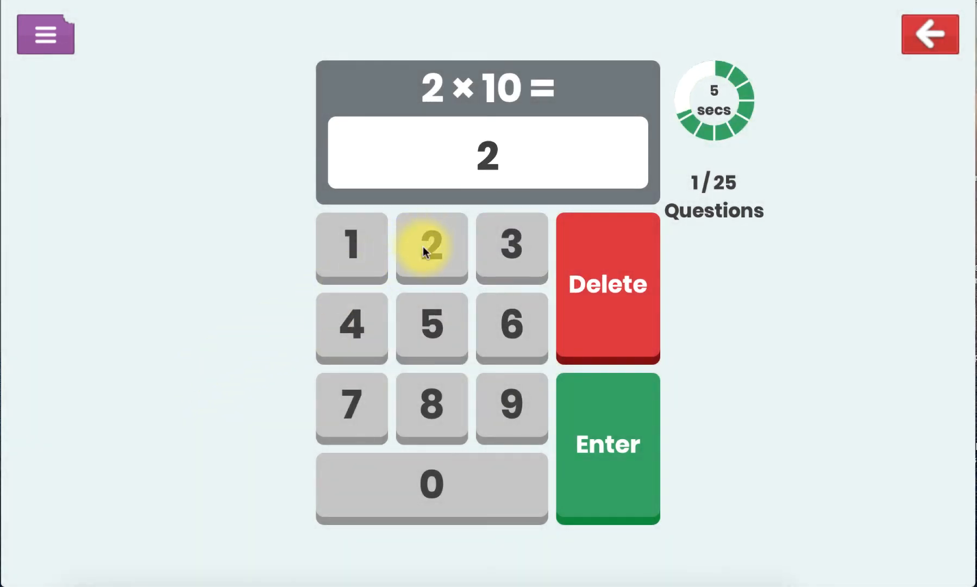
left_click(435, 482)
left_click(607, 445)
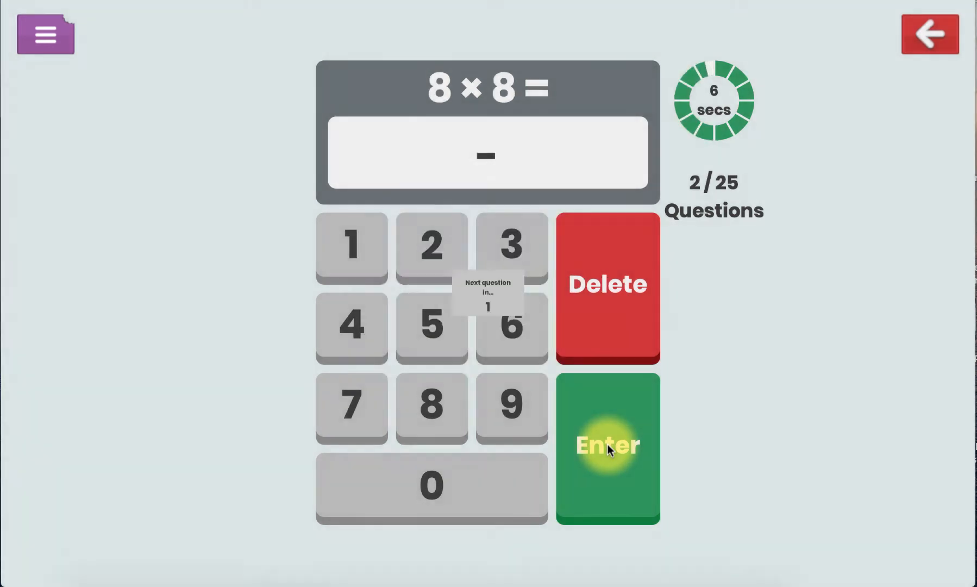
type("64")
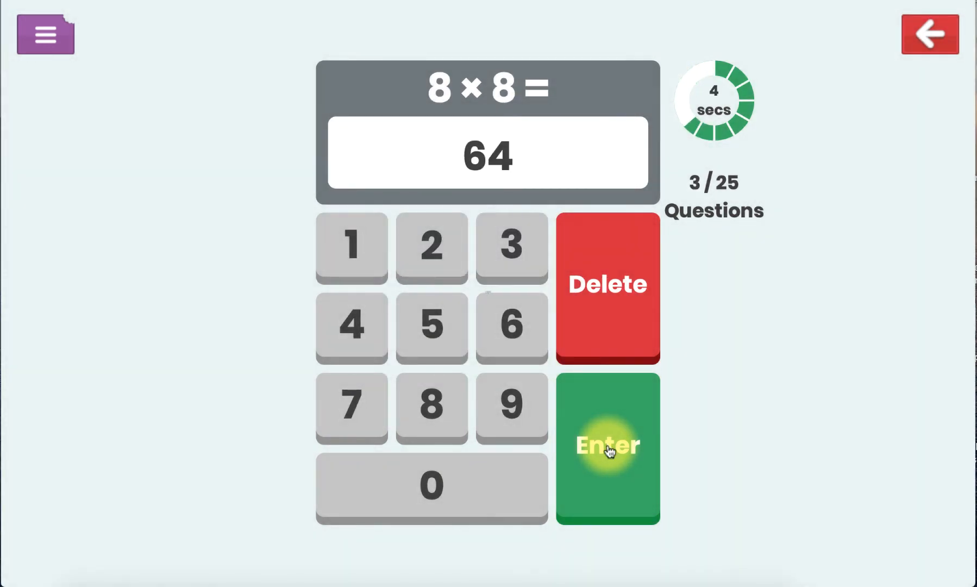
left_click(609, 449)
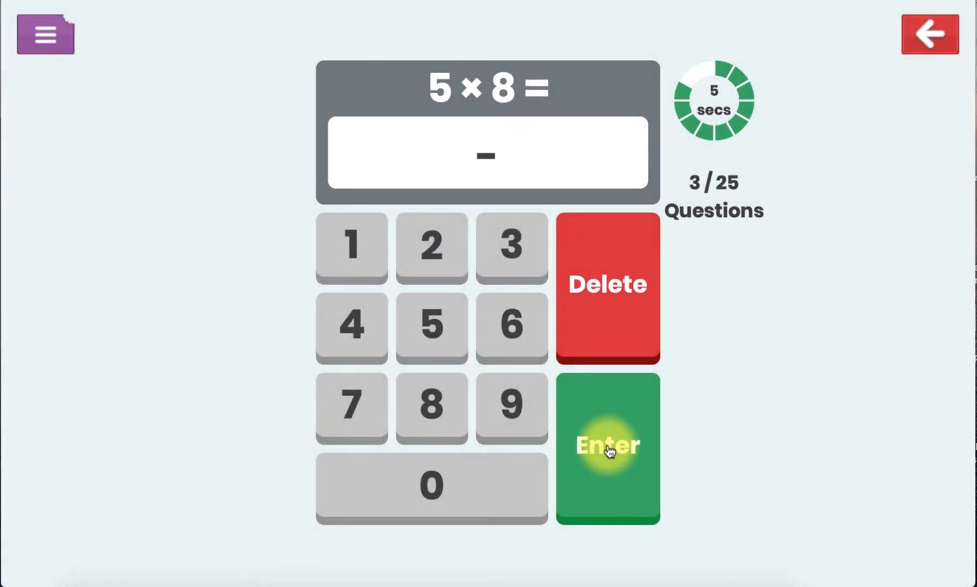
type("40")
left_click(609, 449)
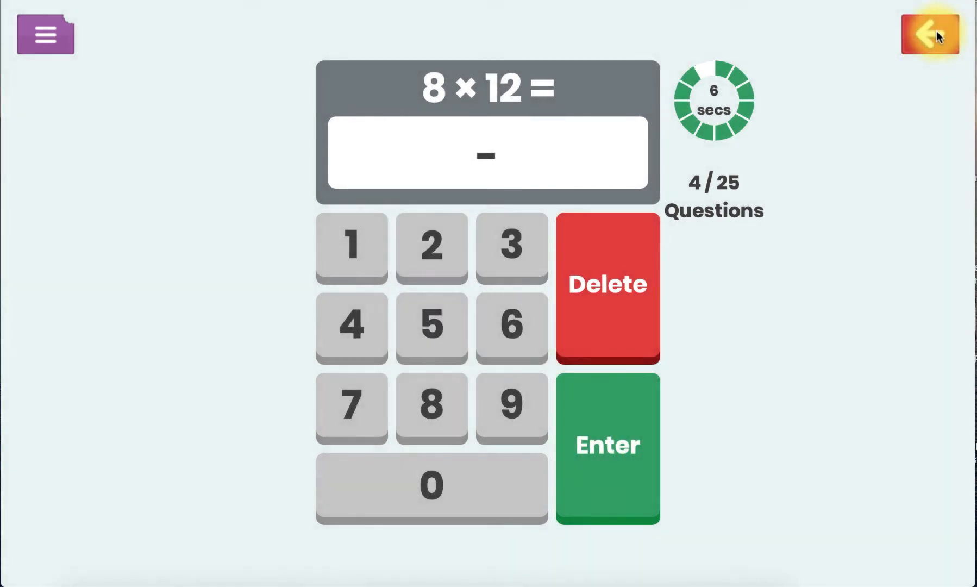
left_click(936, 31)
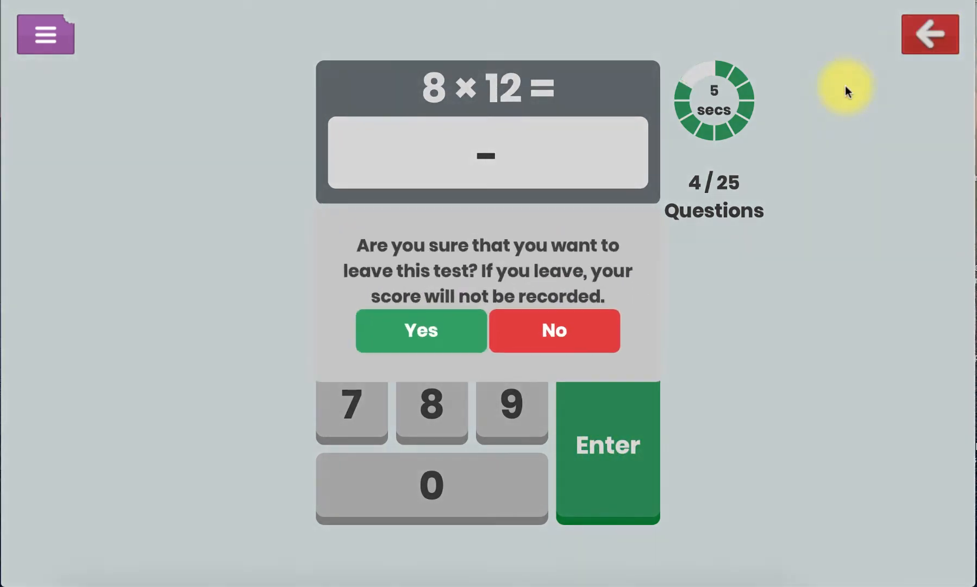
left_click(432, 340)
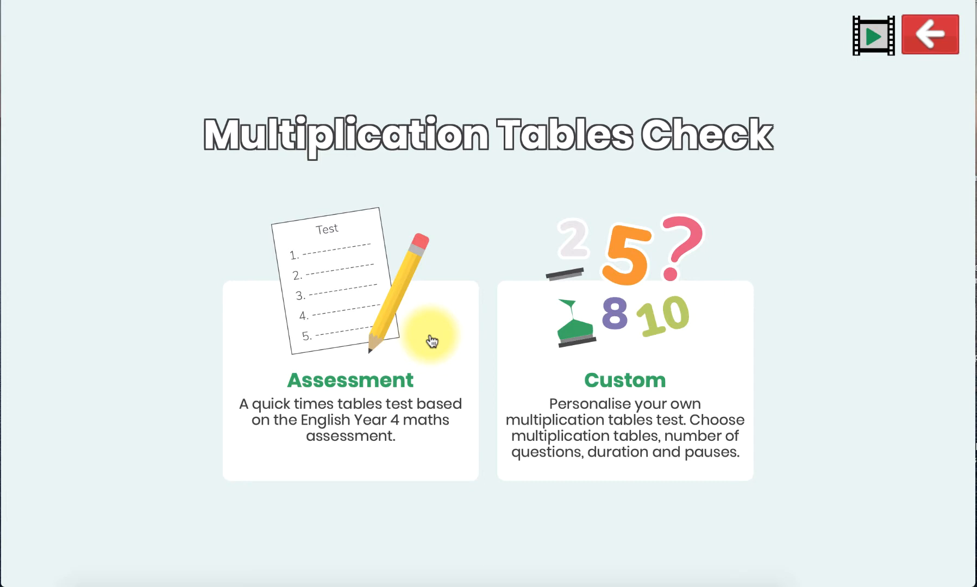
Set up a custom multiplication test using only the 8 and 9 times tables and start it.
left_click(645, 344)
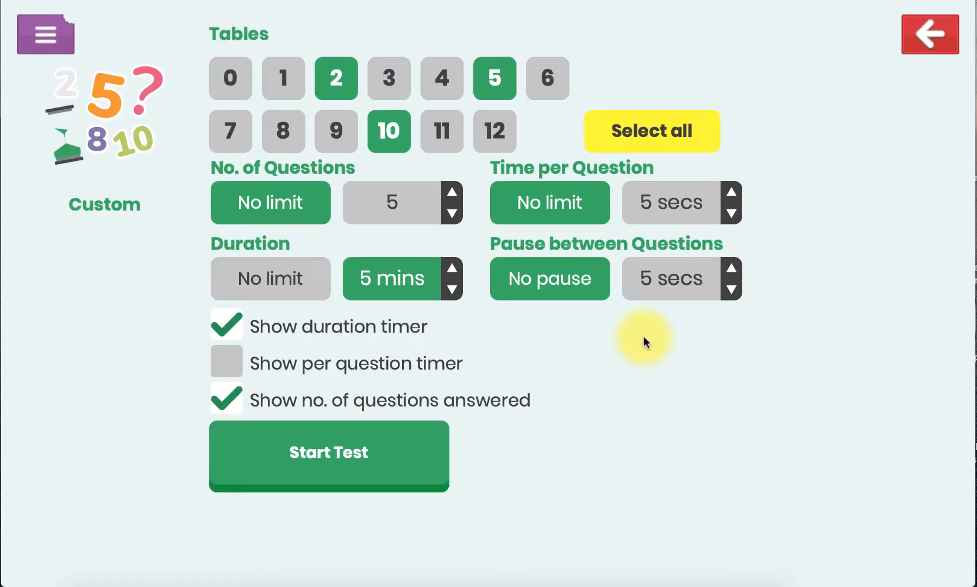
left_click(613, 128)
left_click(614, 128)
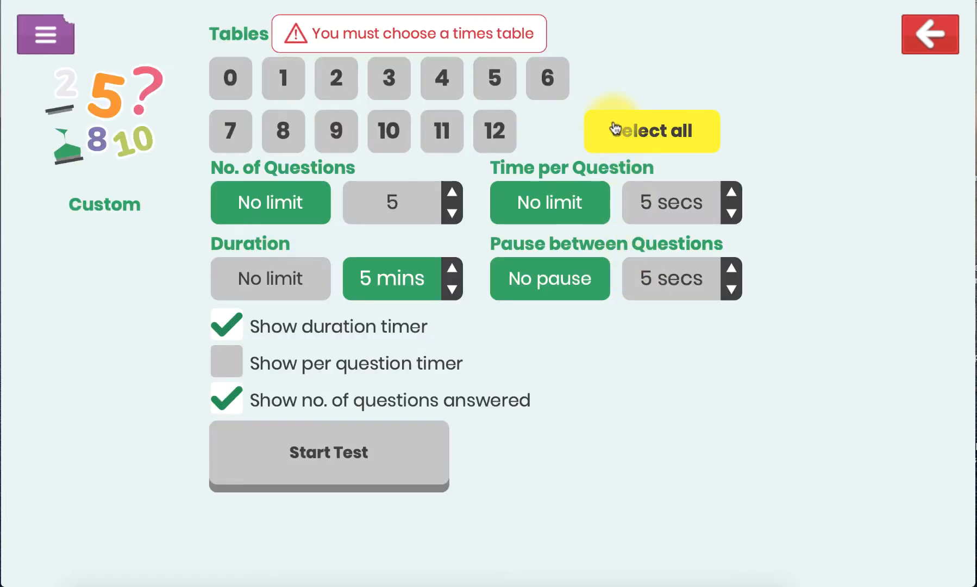
left_click(283, 130)
left_click(326, 129)
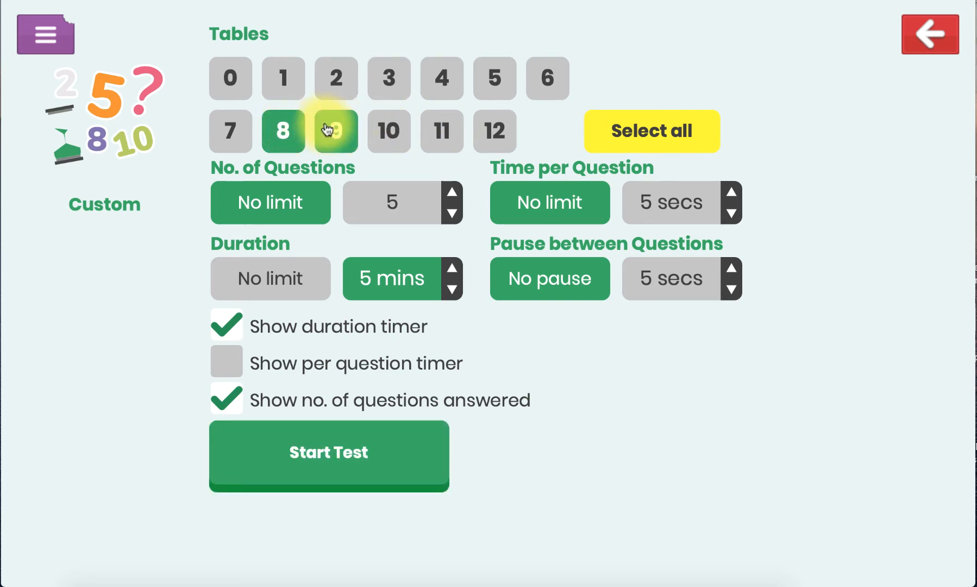
left_click(360, 465)
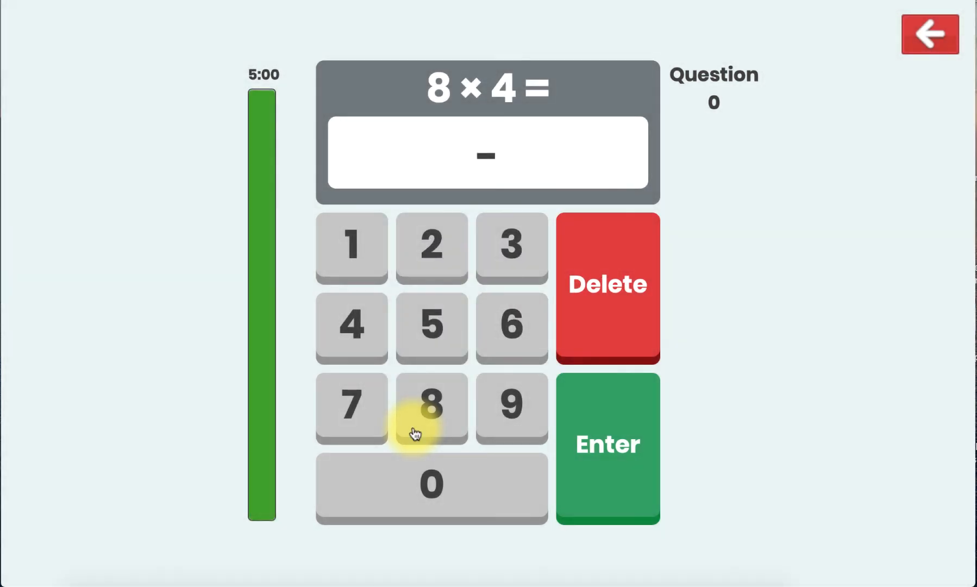
Work through the custom test's questions, answering 32 for 8 × 4, 45 for 9 × 5 and 27 for 9 × 3.
left_click(521, 248)
left_click(432, 241)
left_click(586, 407)
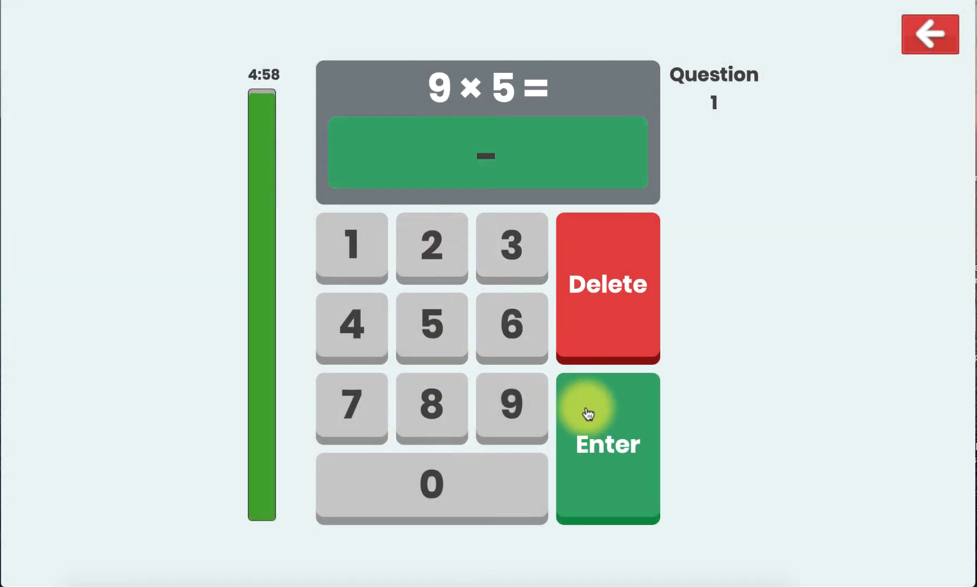
left_click(360, 327)
left_click(450, 330)
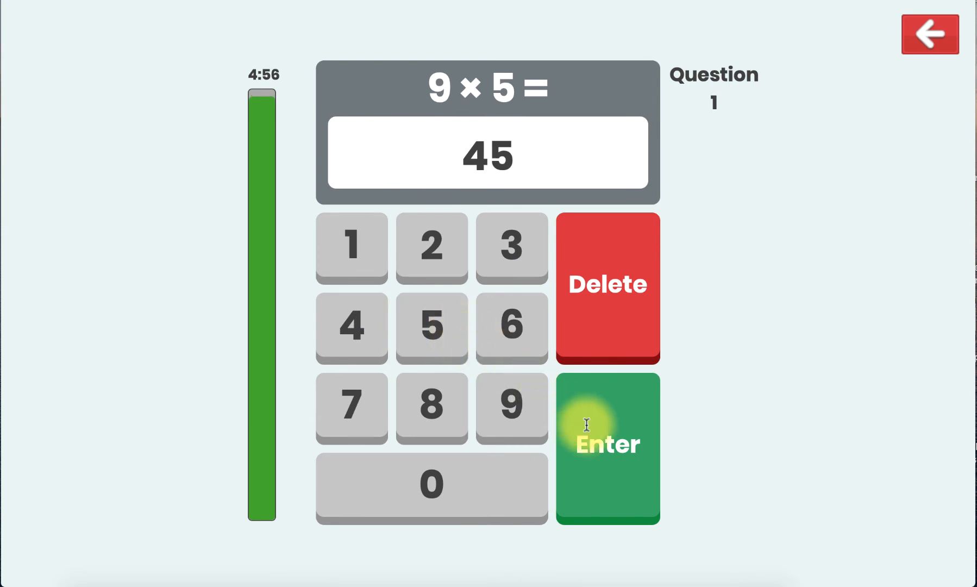
left_click(584, 422)
left_click(427, 230)
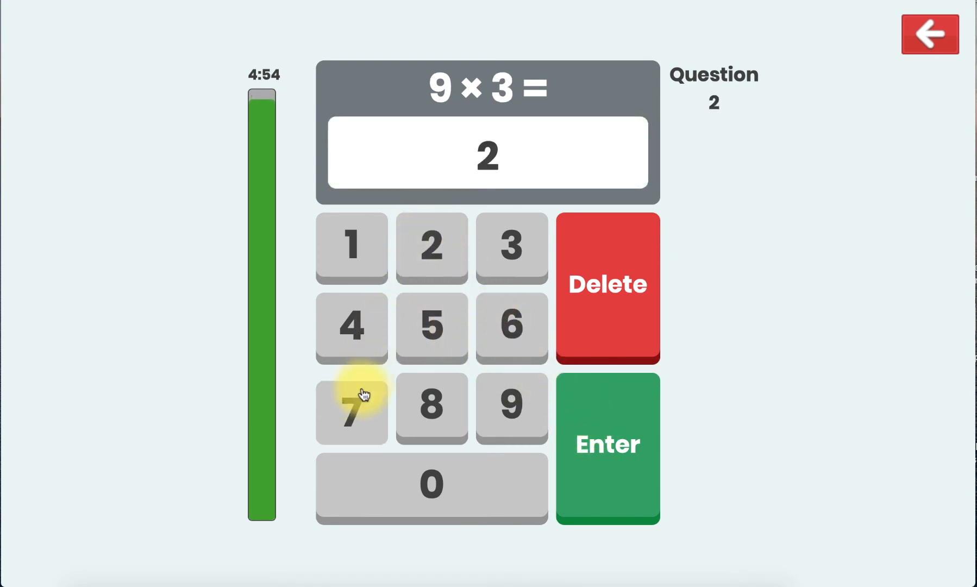
left_click(353, 398)
left_click(581, 421)
left_click(513, 405)
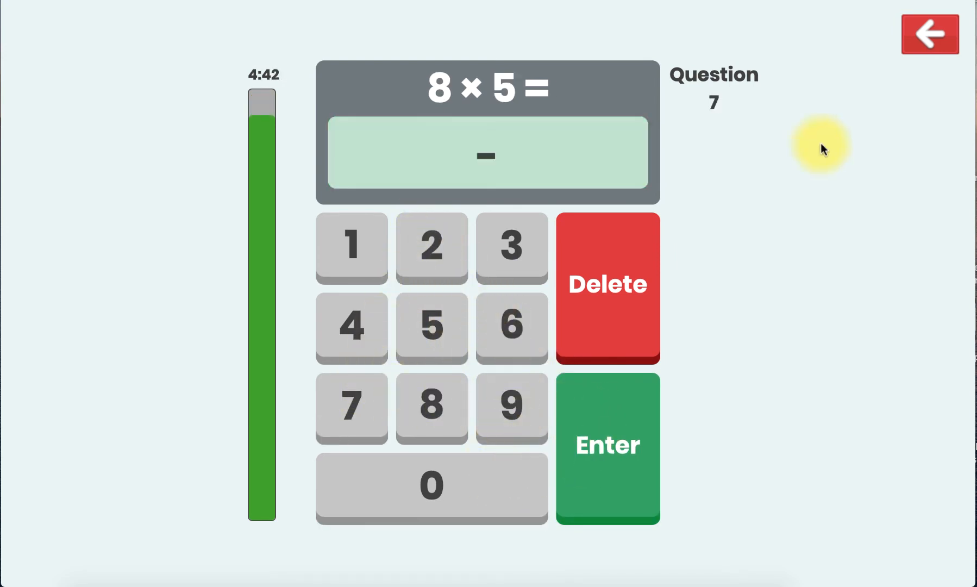
Leave the custom test without finishing it and exit the Multiplication program to the Mathematics page.
left_click(923, 34)
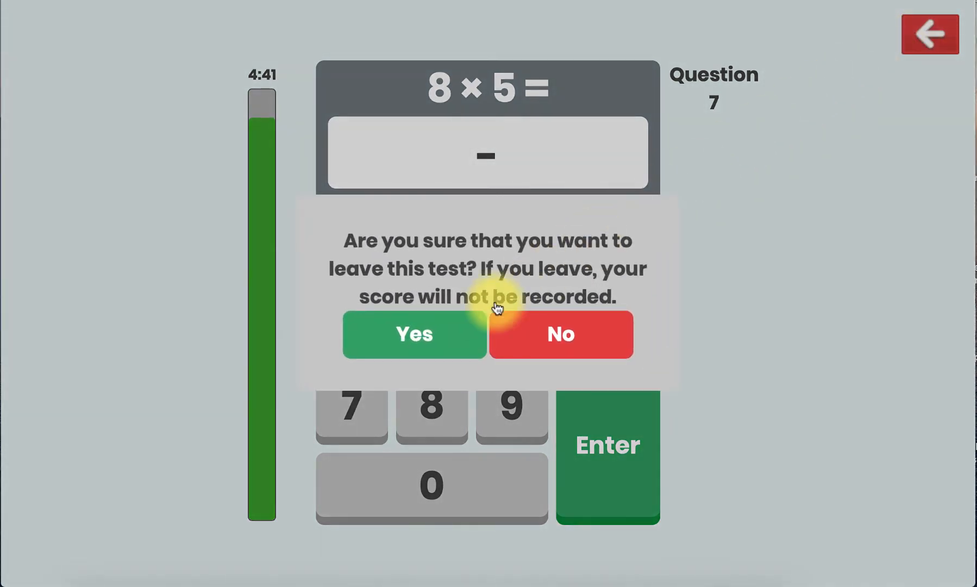
left_click(441, 343)
left_click(930, 34)
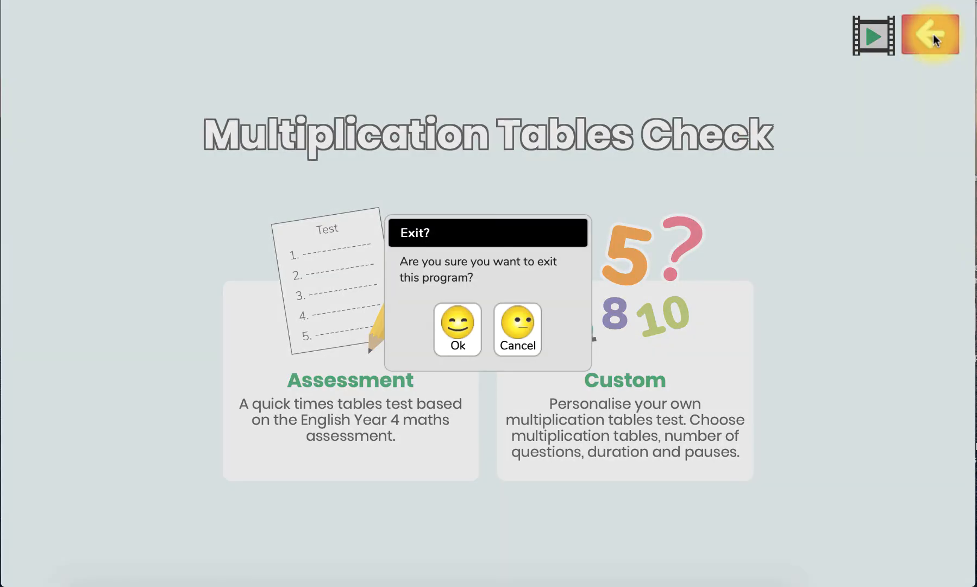
left_click(459, 325)
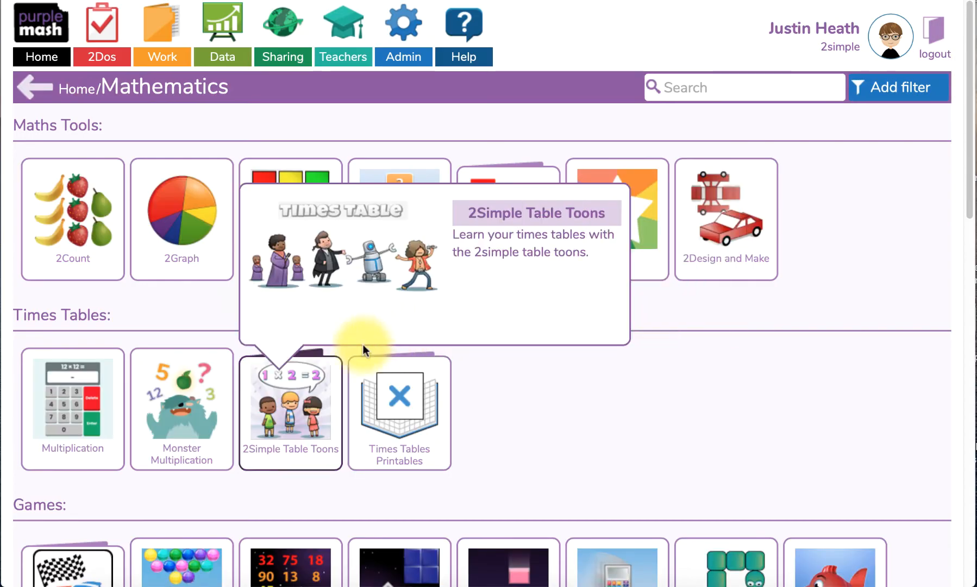
Begin setting the Multiplication activity as a 2do with its default title and description and today as the set date.
left_click(104, 411)
left_click(545, 409)
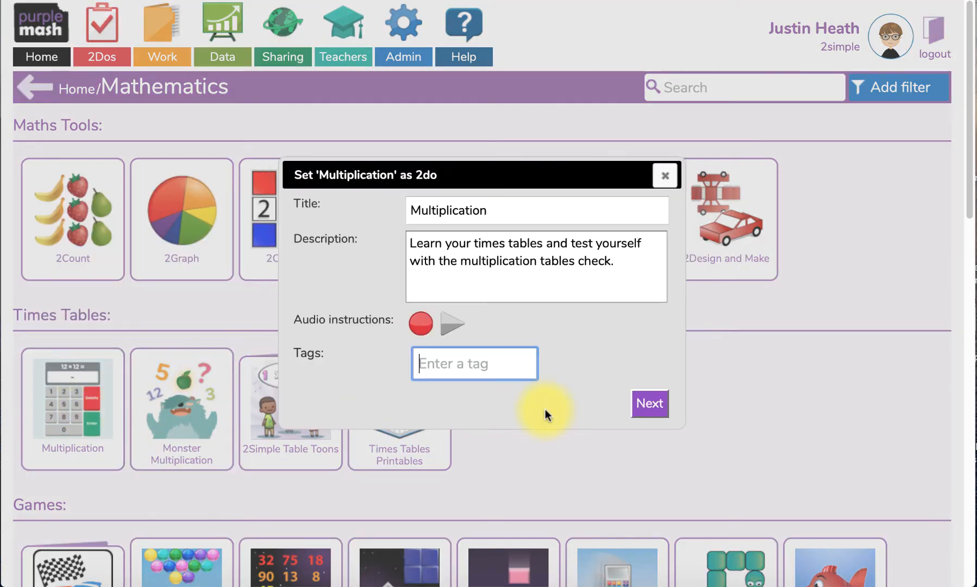
left_click(649, 403)
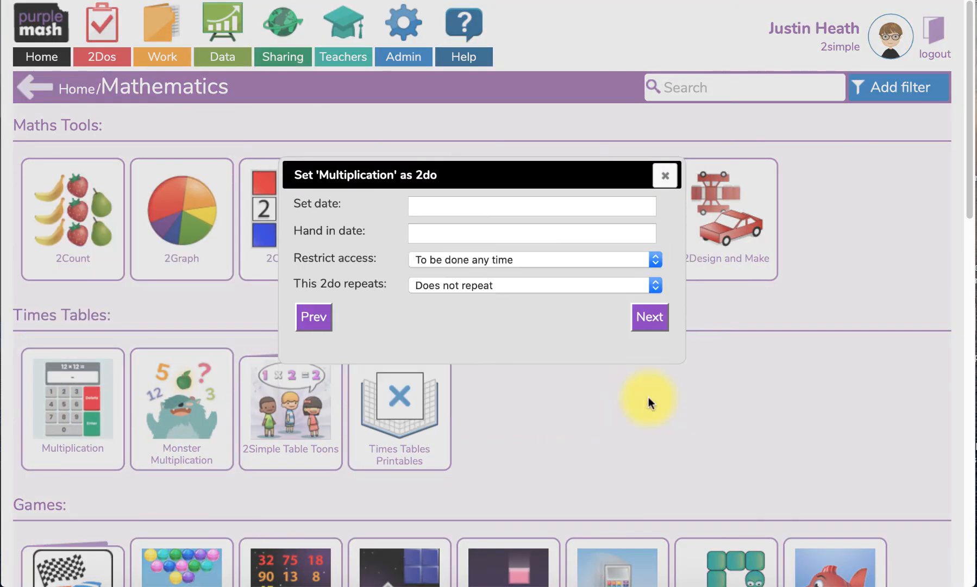
left_click(573, 209)
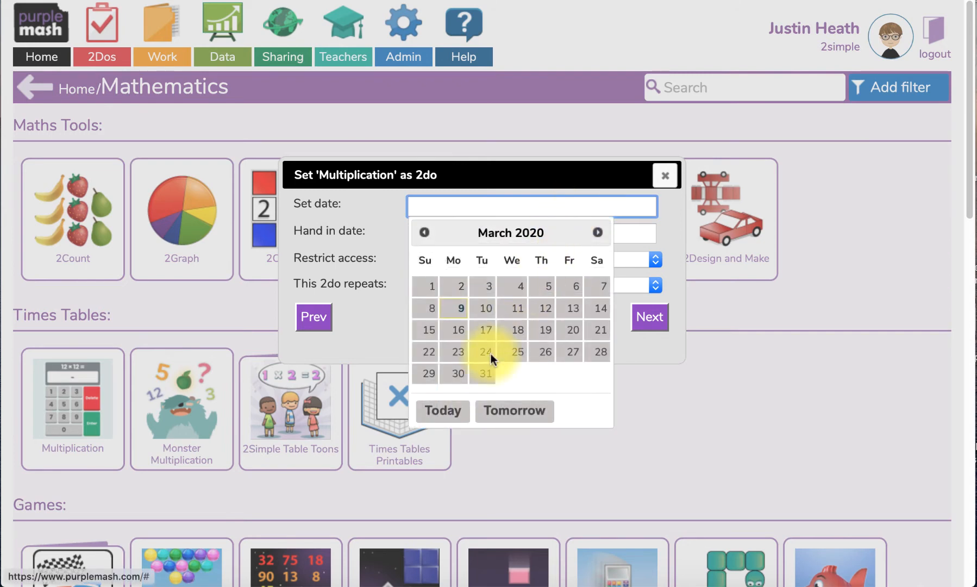
left_click(459, 411)
left_click(635, 325)
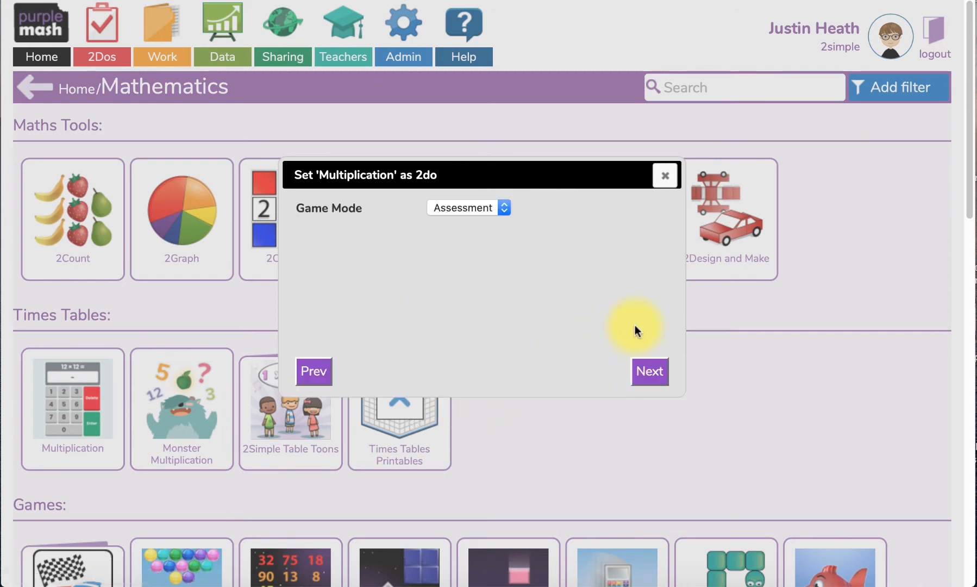
Configure the 2do as a Custom game using only the 8 and 9 tables, with a duration of 2 minutes.
left_click(504, 208)
left_click(484, 229)
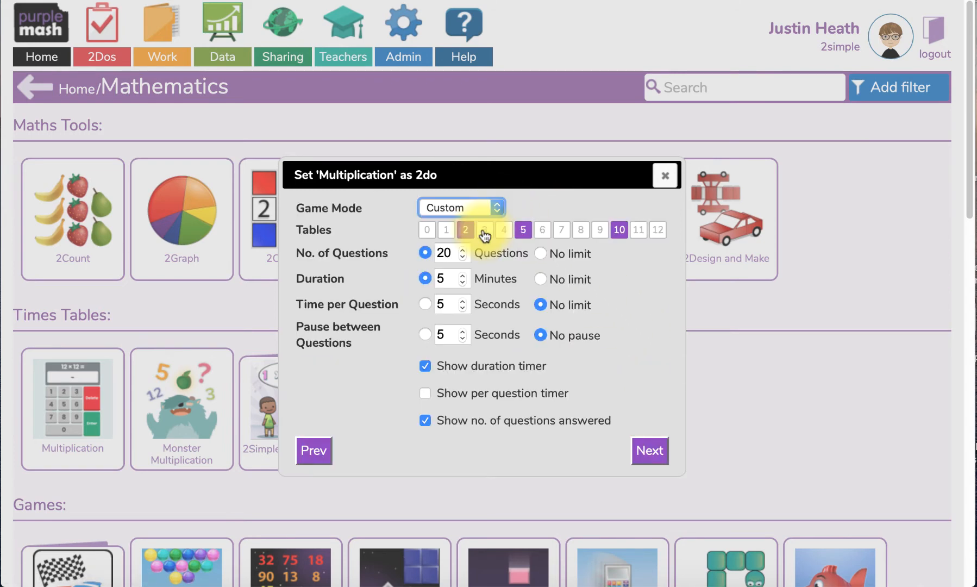
left_click(579, 231)
left_click(599, 230)
left_click(619, 230)
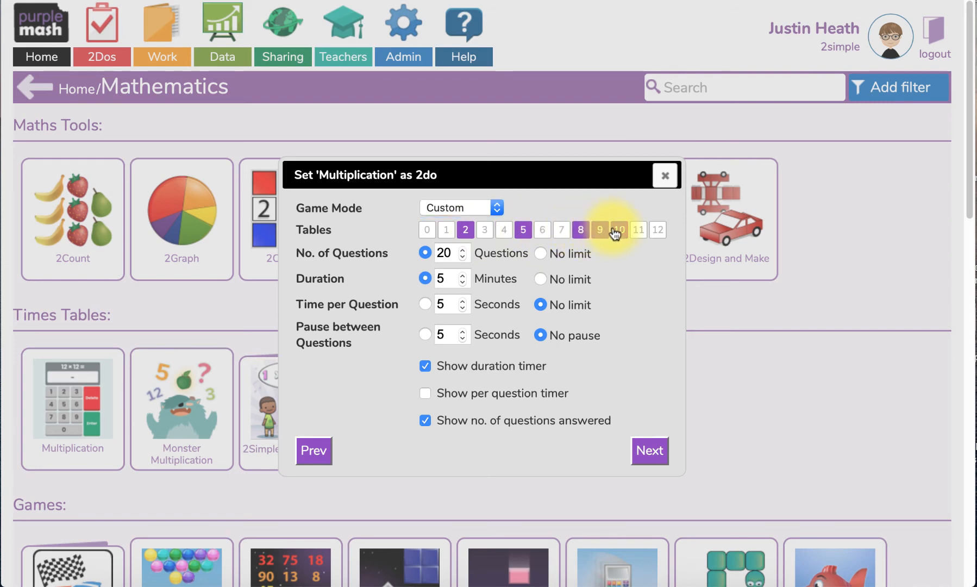
left_click(523, 229)
left_click(464, 229)
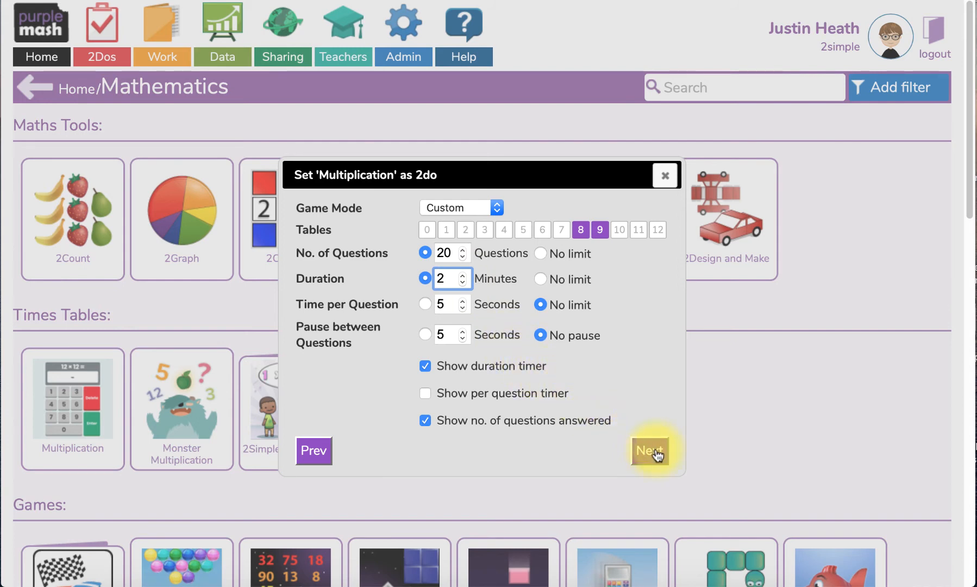
left_click(649, 449)
Assign the Multiplication 2do to the first listed class, set it and close the dialog.
left_click(307, 236)
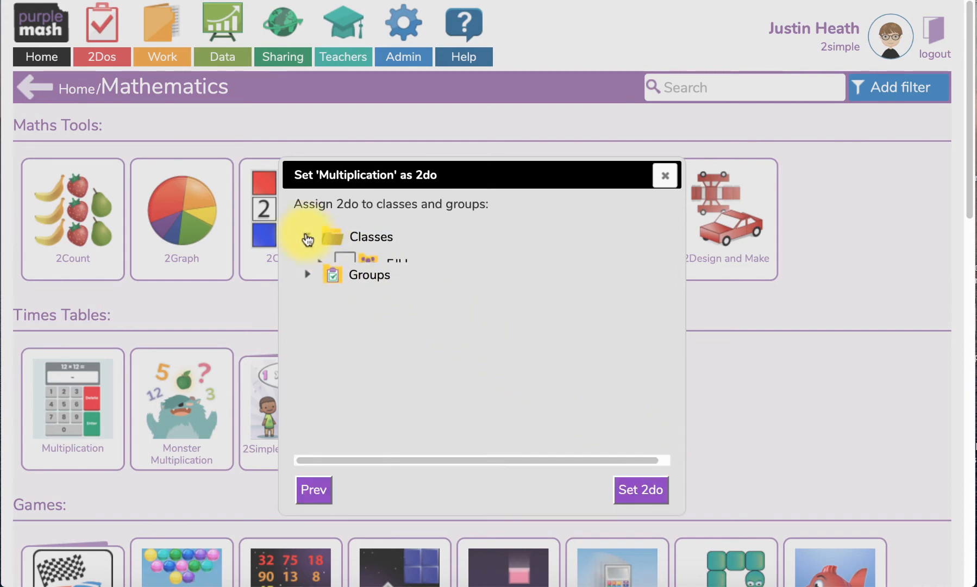
left_click(344, 262)
left_click(642, 514)
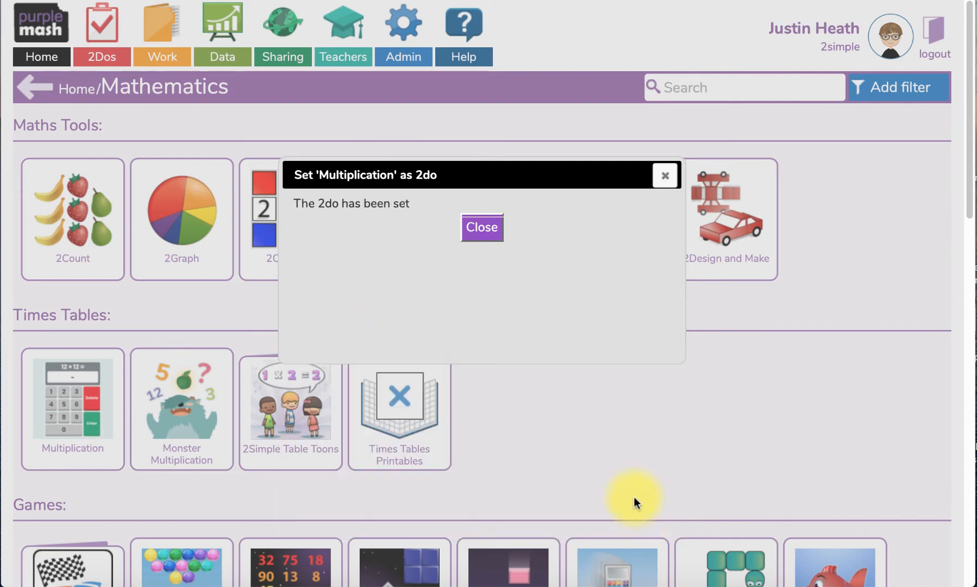
left_click(490, 230)
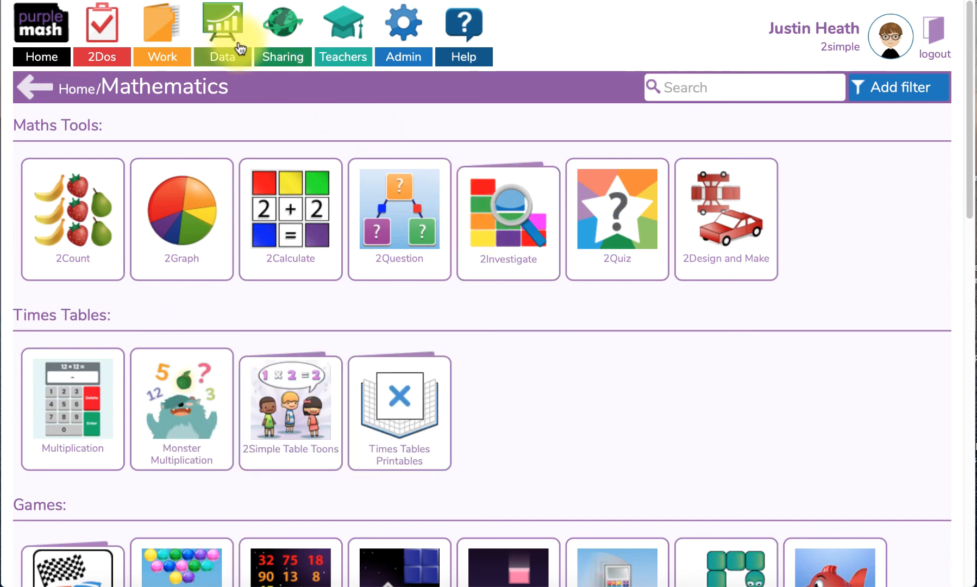
Review the pupils' Multiplication Tables Check scores in the Data Dashboard.
left_click(235, 41)
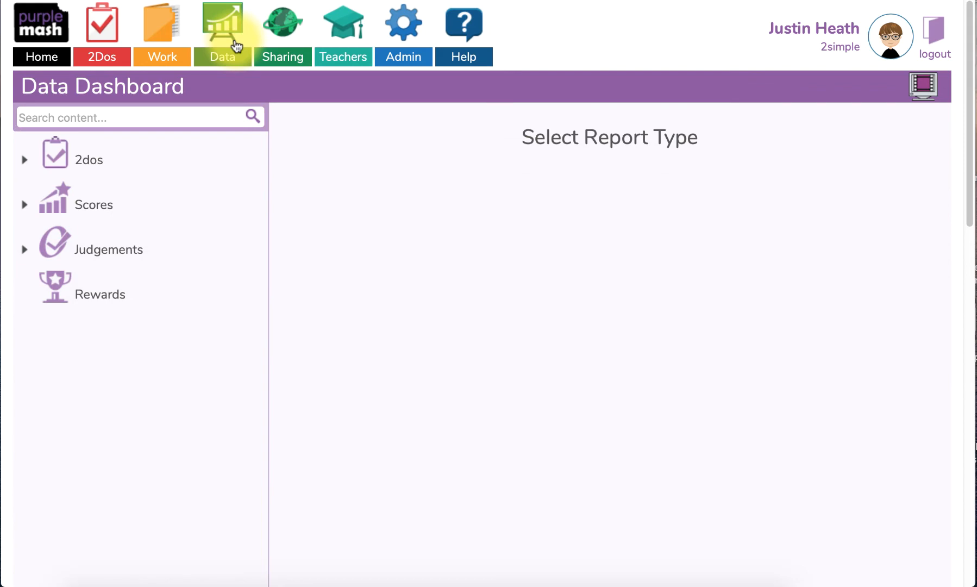
left_click(24, 205)
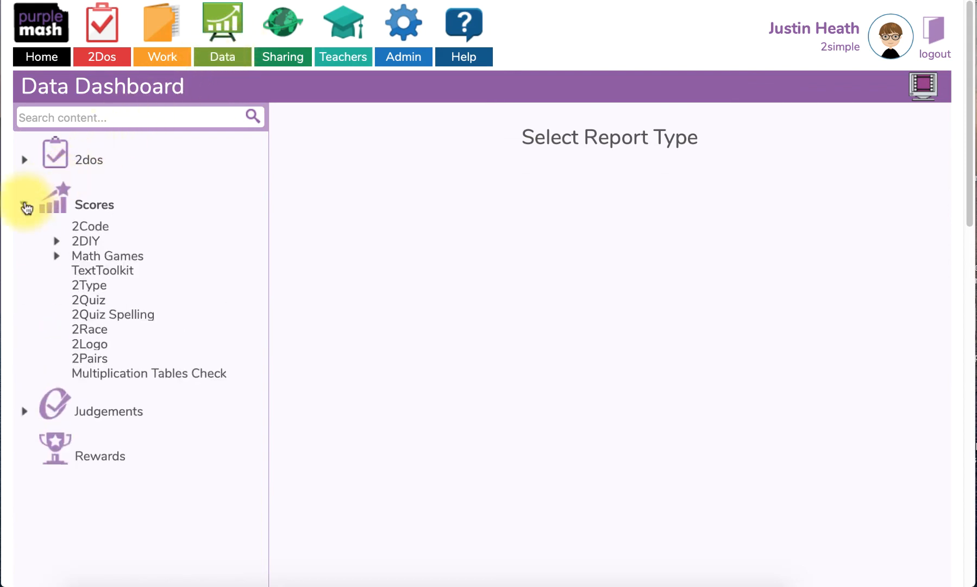
left_click(142, 441)
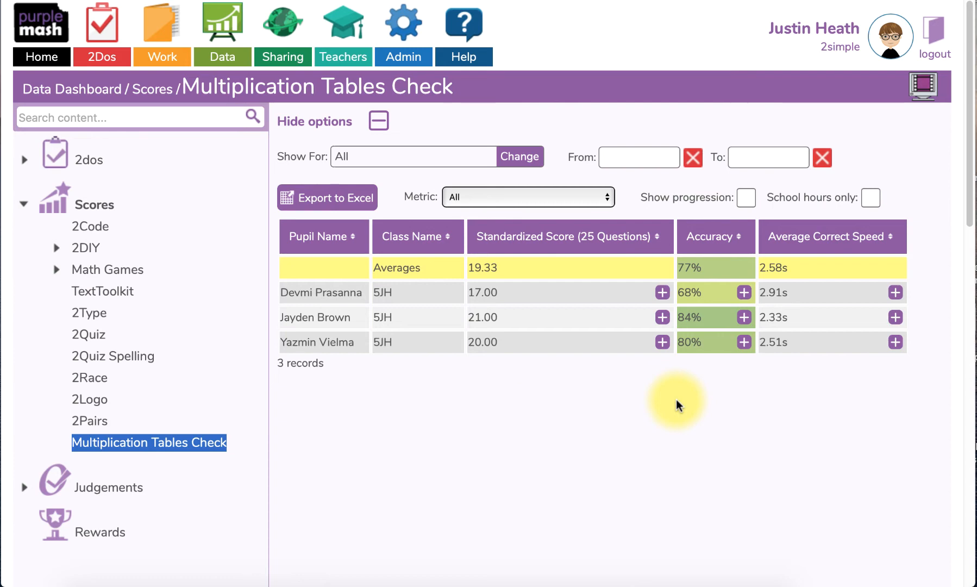
Return to the Mathematics resources from Home and launch the Dividers game.
left_click(64, 19)
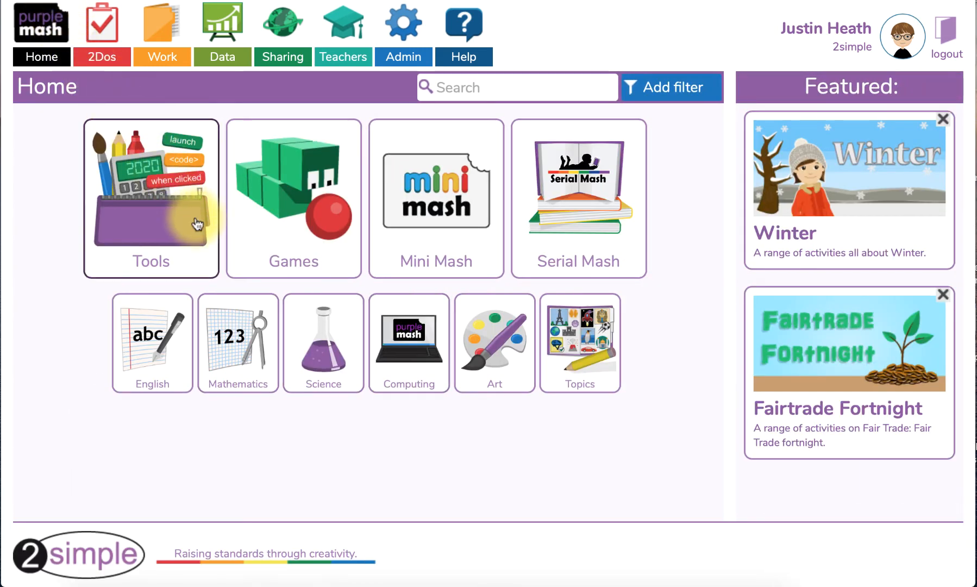
left_click(248, 328)
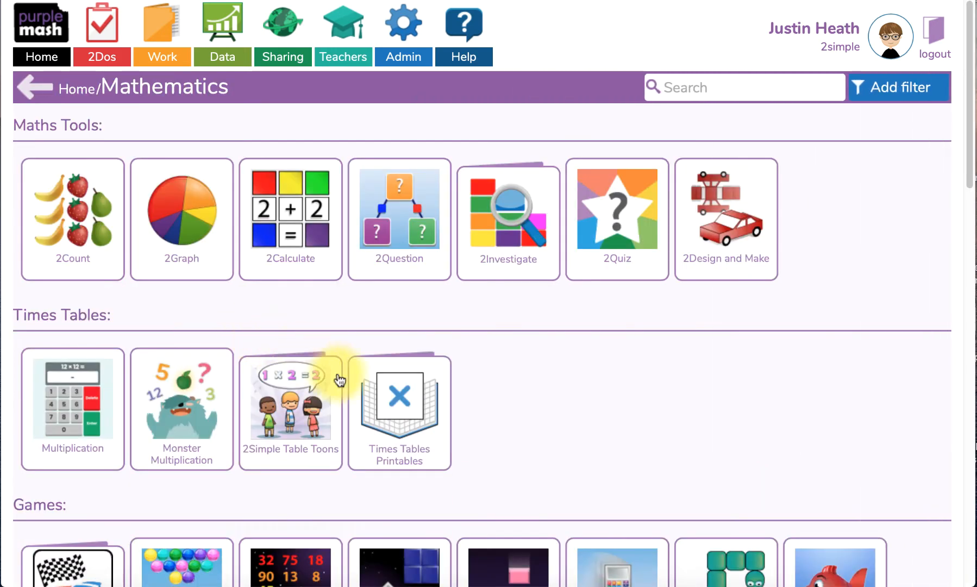
scroll(493, 456, "down", 5)
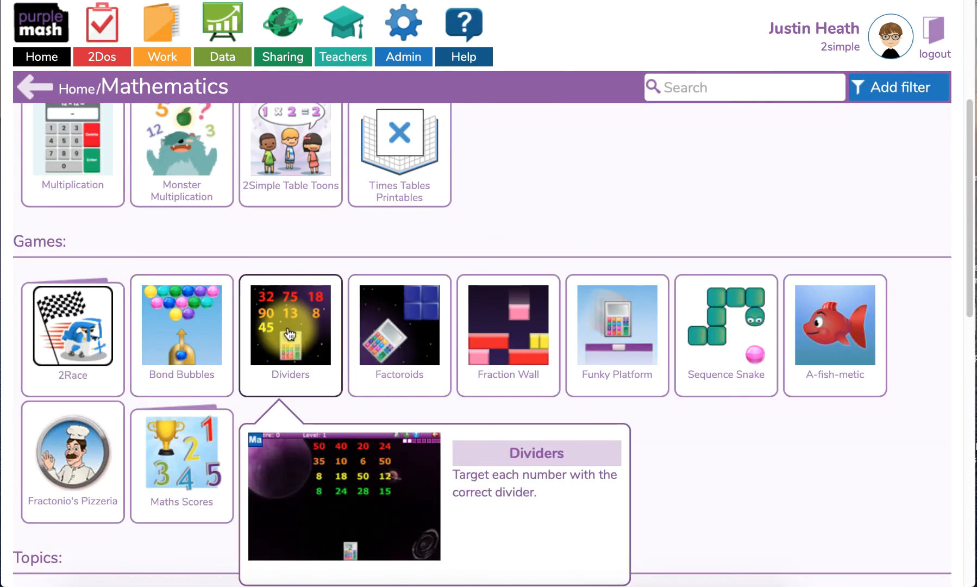
left_click(290, 328)
left_click(437, 405)
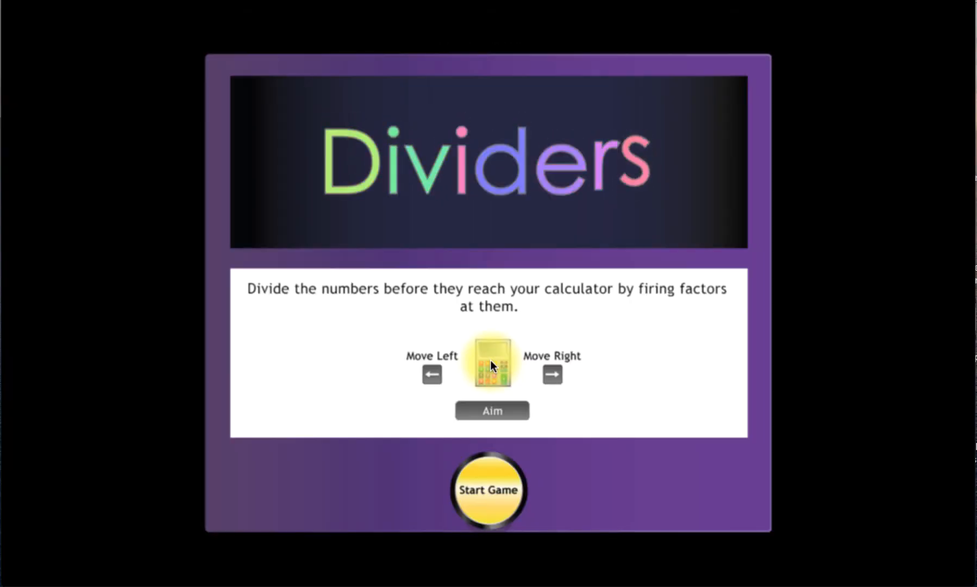
Start the Dividers game and play it by aiming the calculator at the numbers and firing successive factors.
left_click(486, 467)
left_click(513, 452)
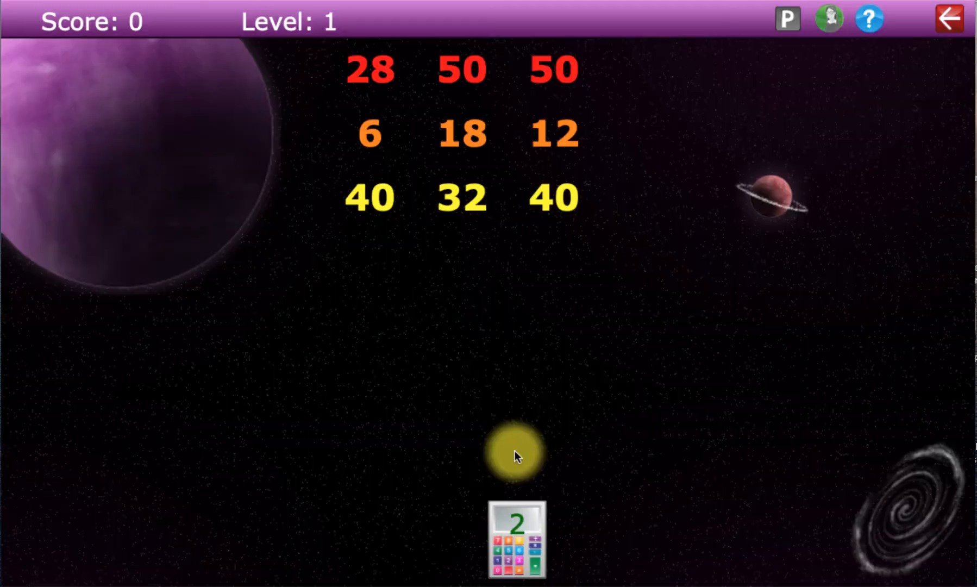
key("Left")
key("Left")
key("Left")
key("space")
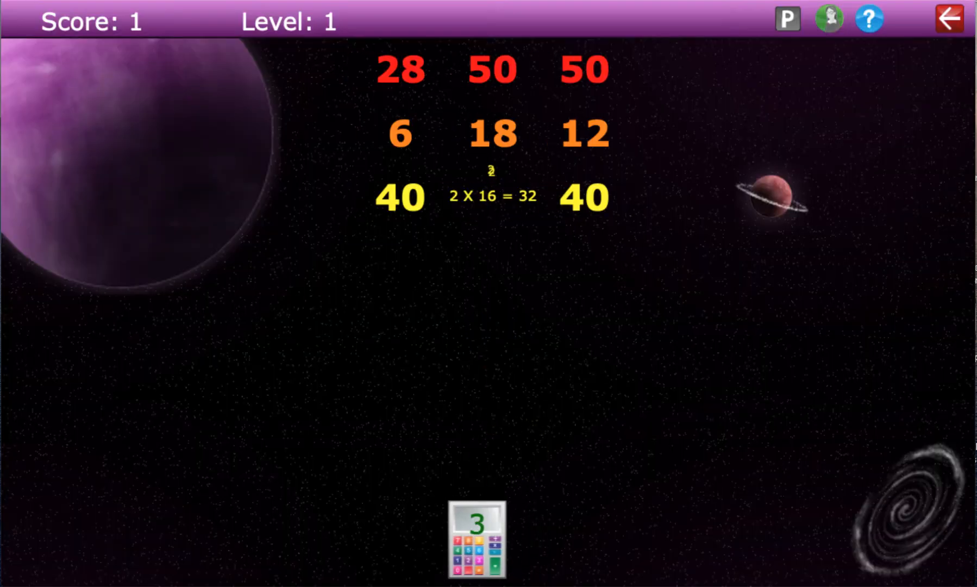
key("Right")
key("Right")
key("Left")
key("space")
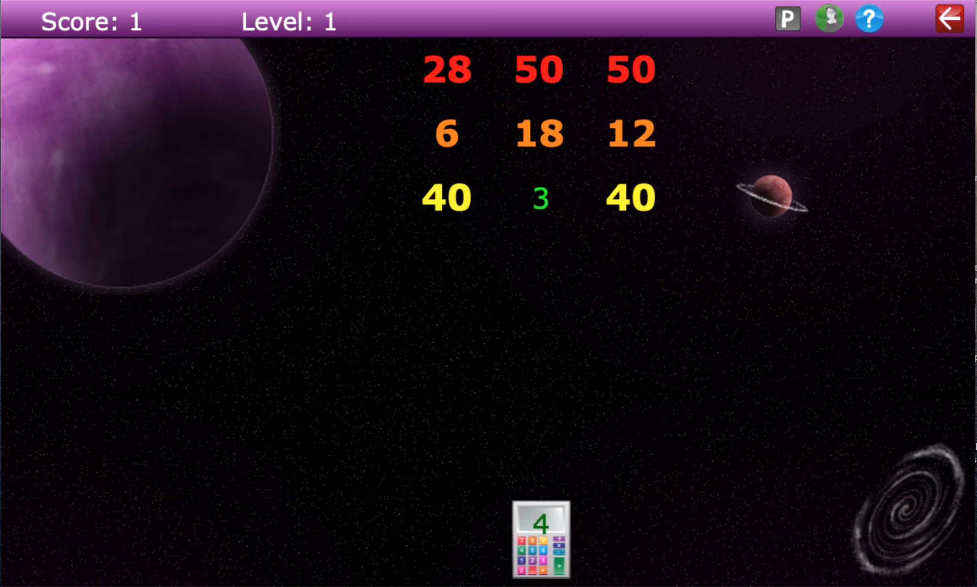
key("Left")
key("Left")
key("space")
key("Right")
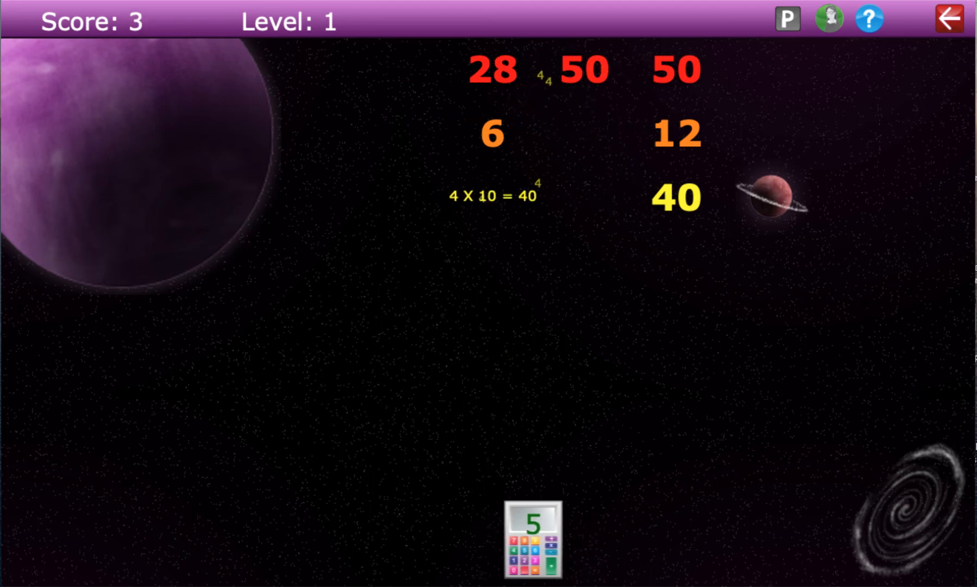
key("Right")
key("Right")
key("Right")
key("space")
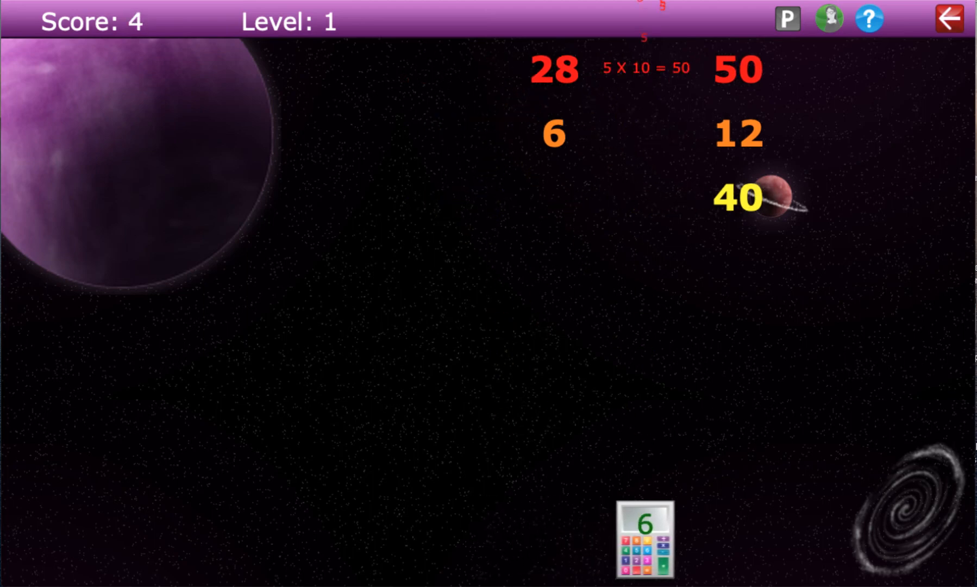
key("Right")
key("Right")
key("space")
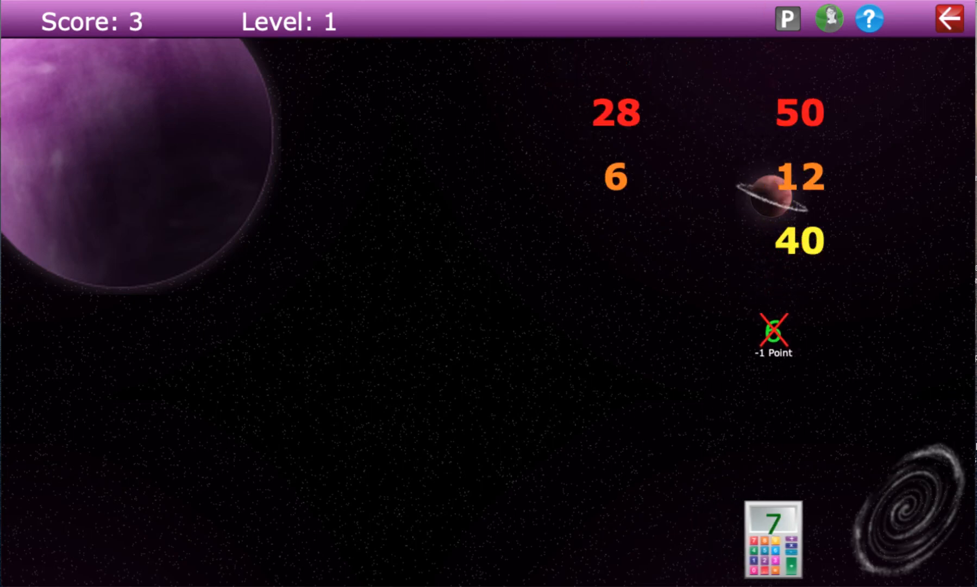
Exit the Dividers game and look over the other maths games on the Mathematics page.
left_click(946, 17)
scroll(584, 432, "down", 1)
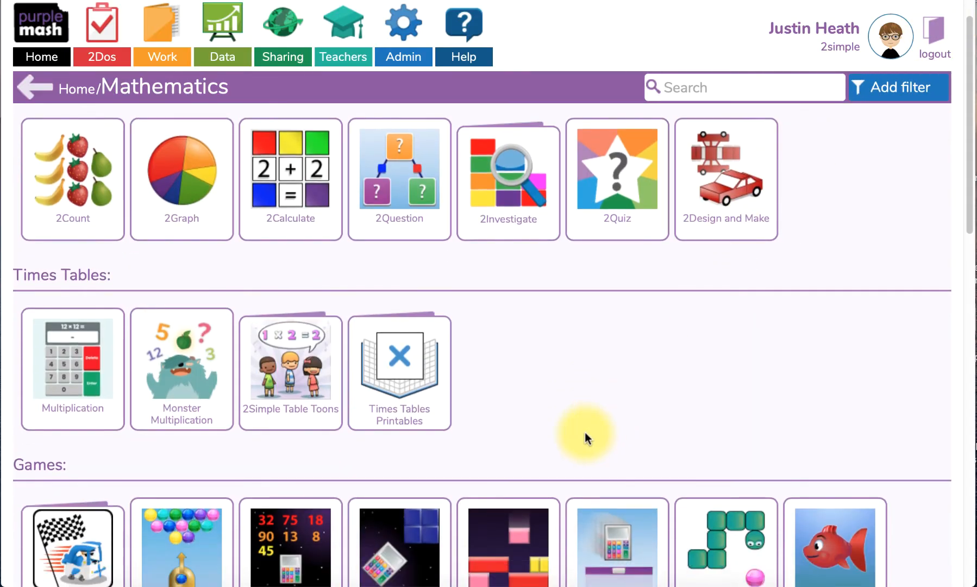
scroll(584, 432, "down", 1)
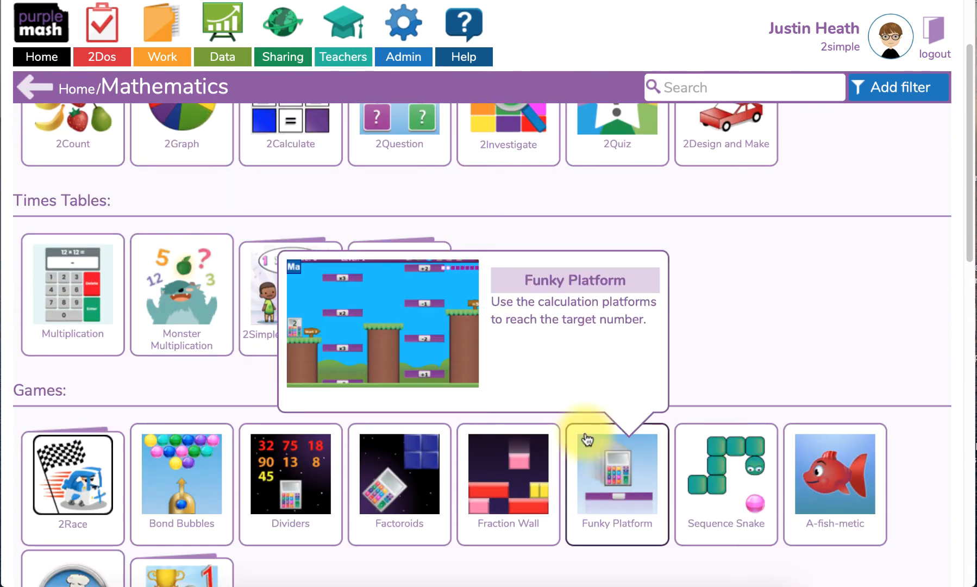
mouse_move(504, 522)
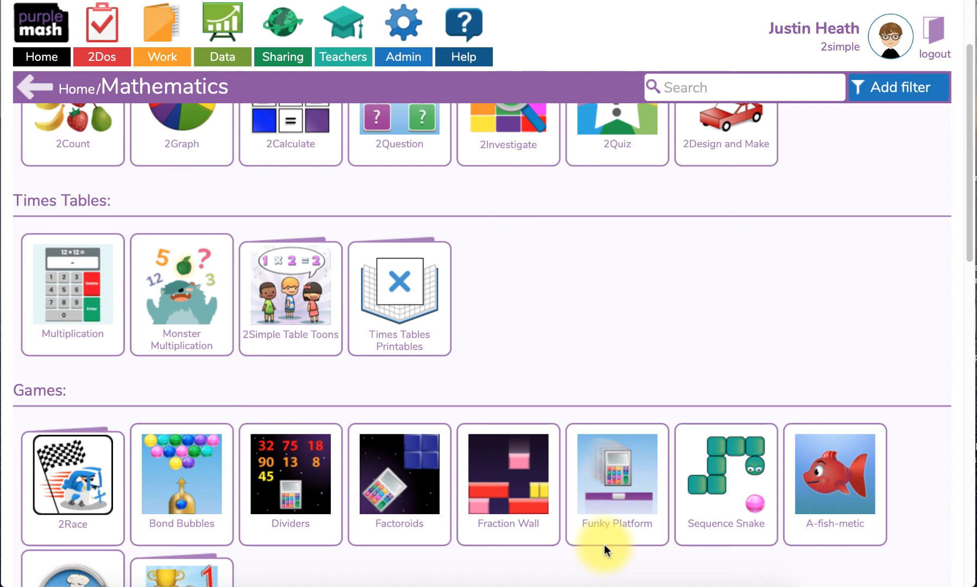
Open the Blank Newspaper template from 2Publish Plus in the Tools area and dismiss its introduction.
left_click(51, 41)
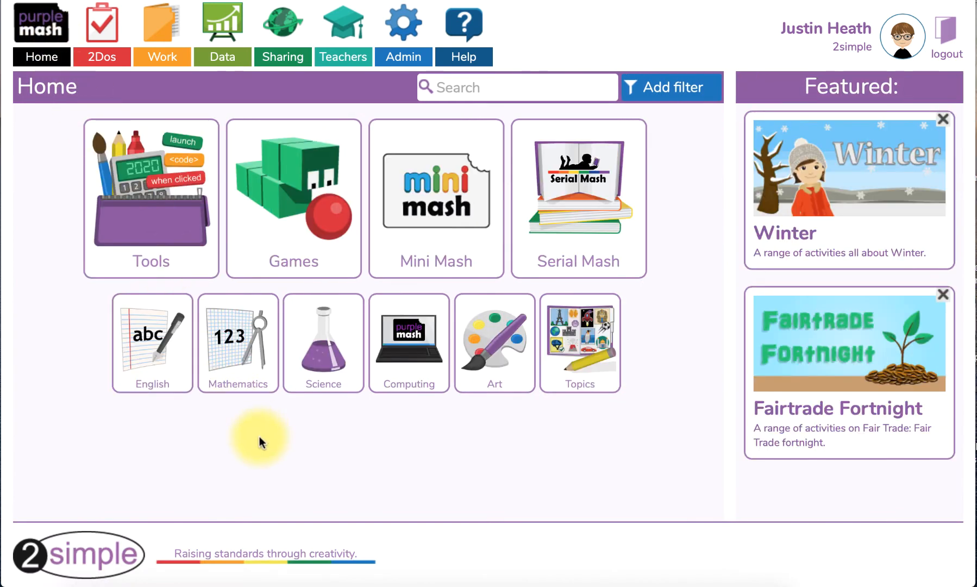
left_click(151, 215)
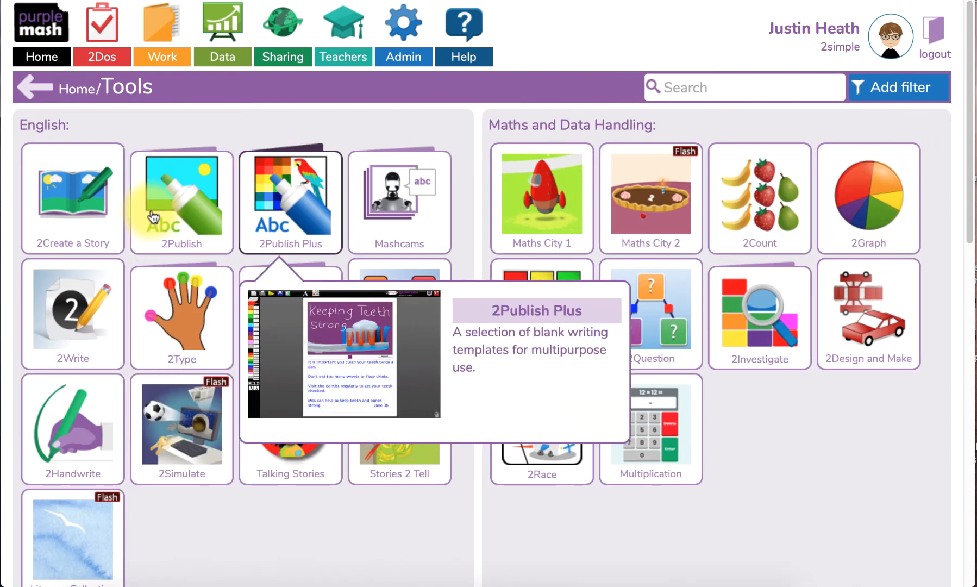
left_click(278, 210)
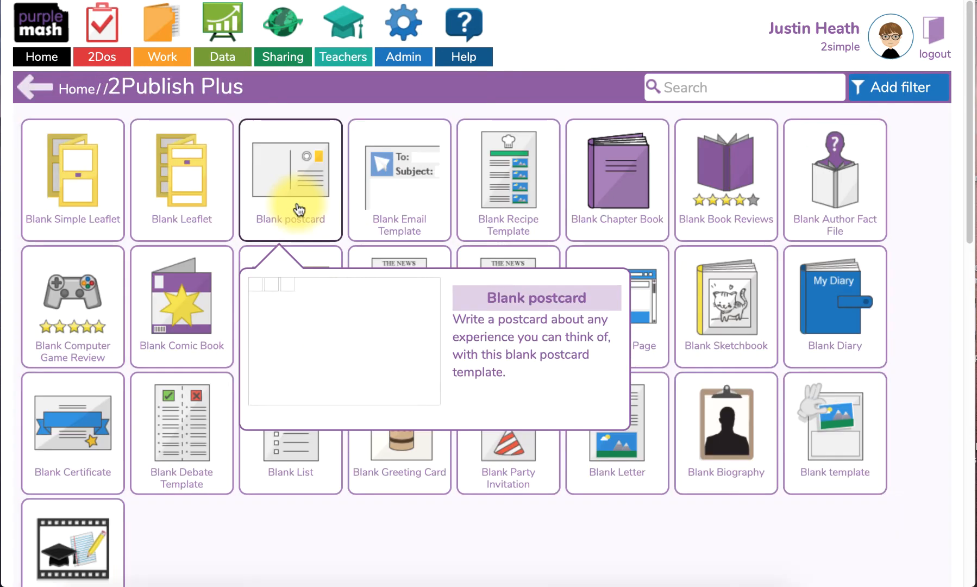
mouse_move(232, 189)
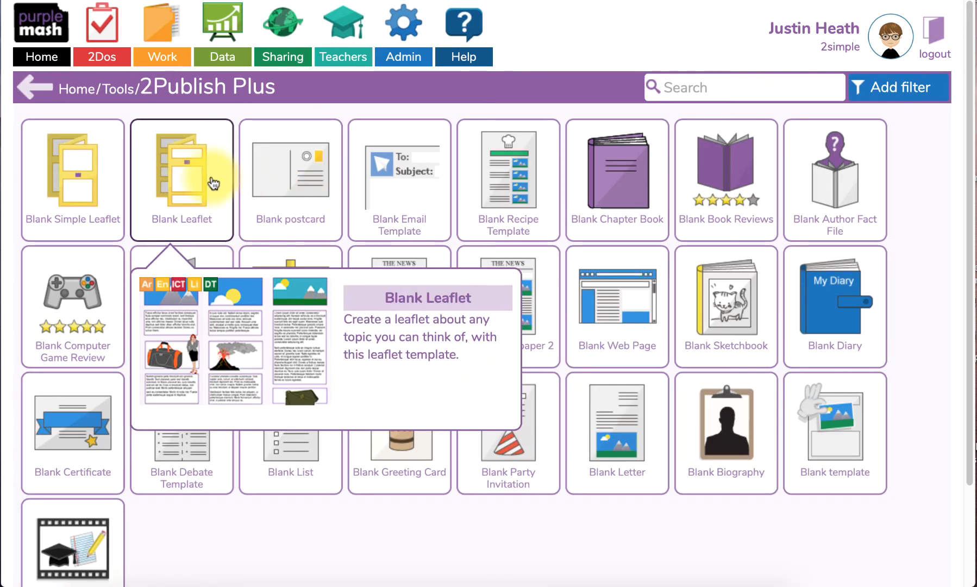
left_click(214, 186)
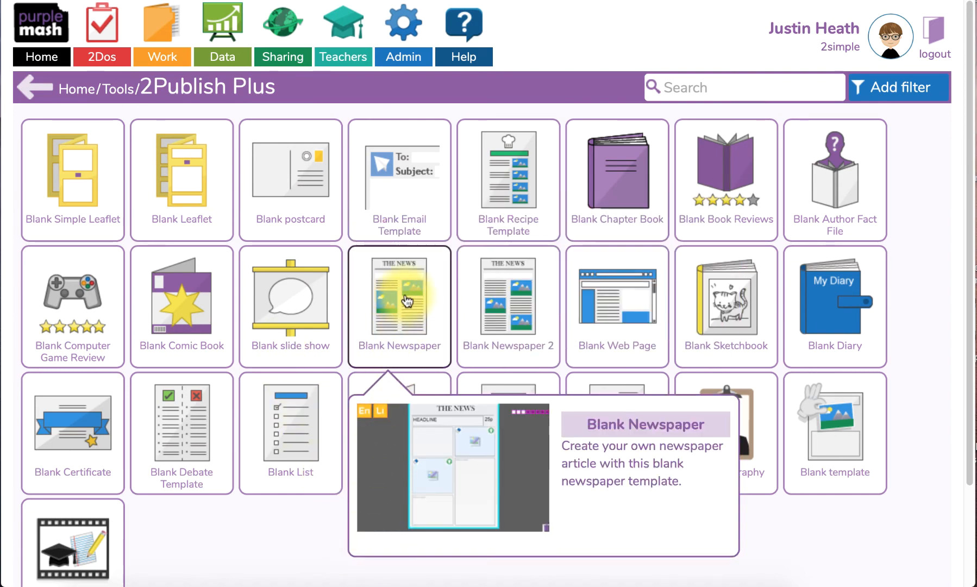
left_click(408, 304)
left_click(418, 402)
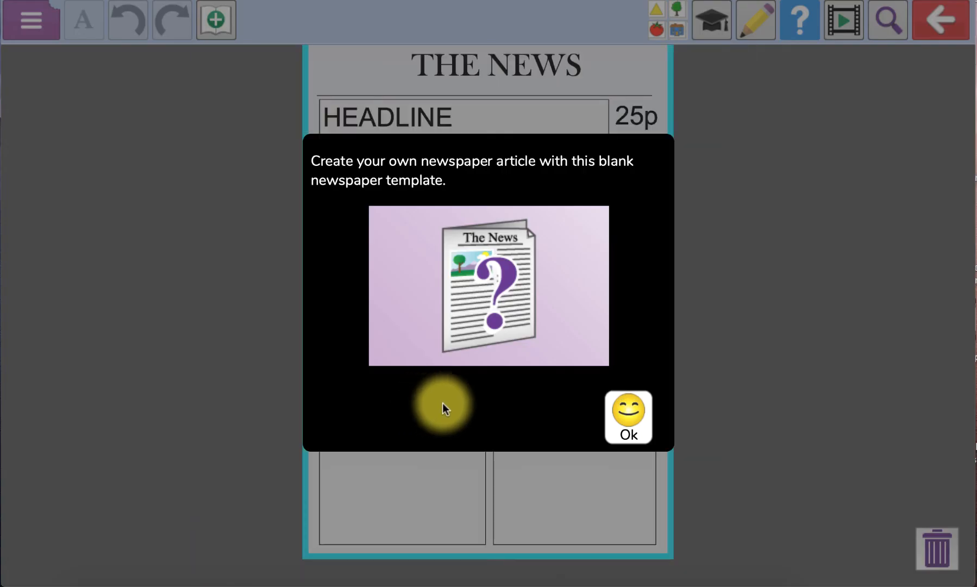
left_click(635, 418)
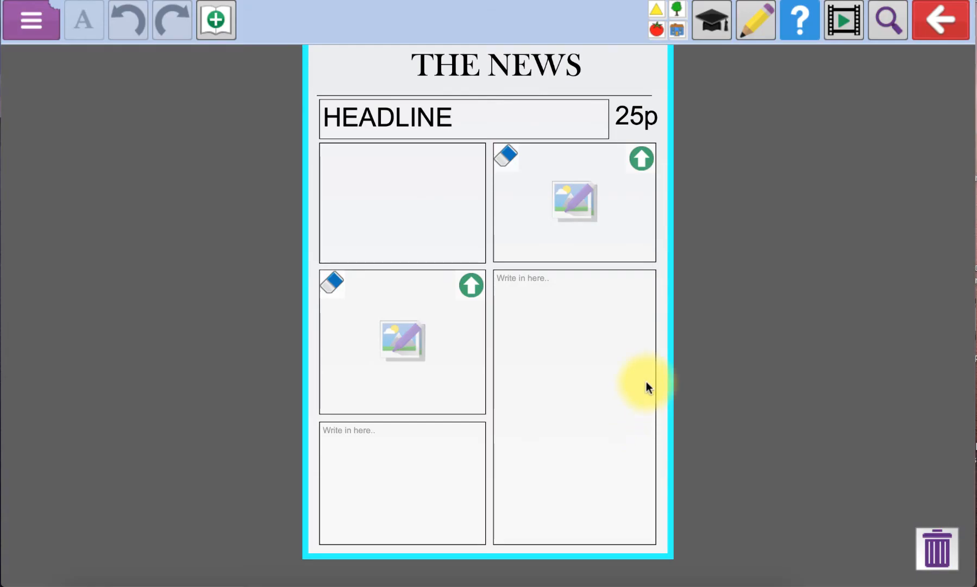
Switch the newspaper template to teacher mode and title the project "Flooding Article" in its setup.
left_click(711, 23)
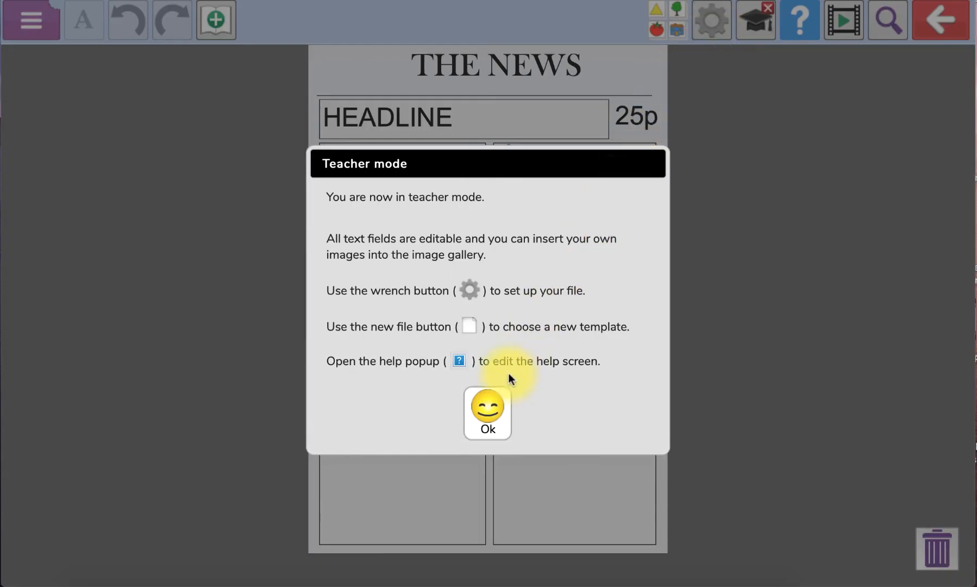
left_click(484, 416)
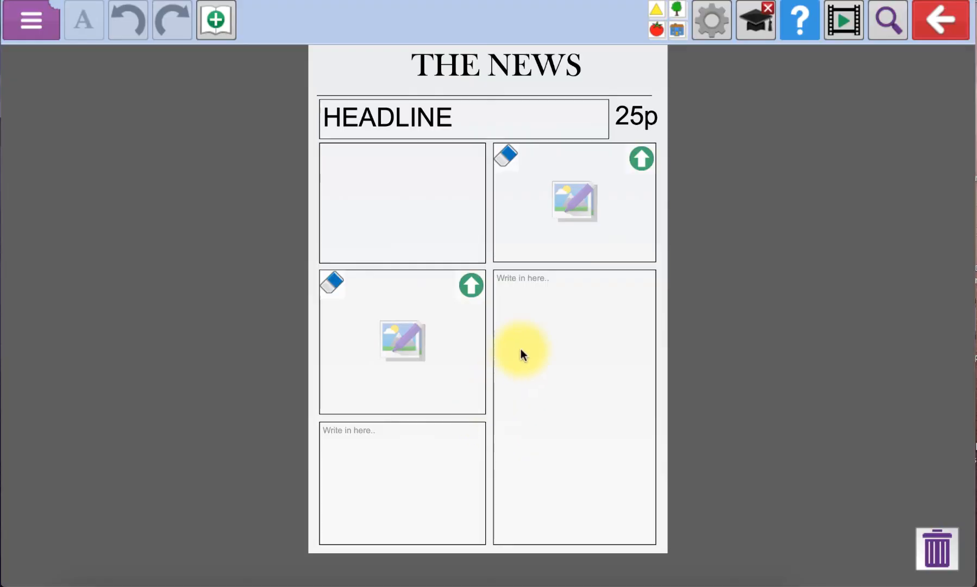
left_click(711, 22)
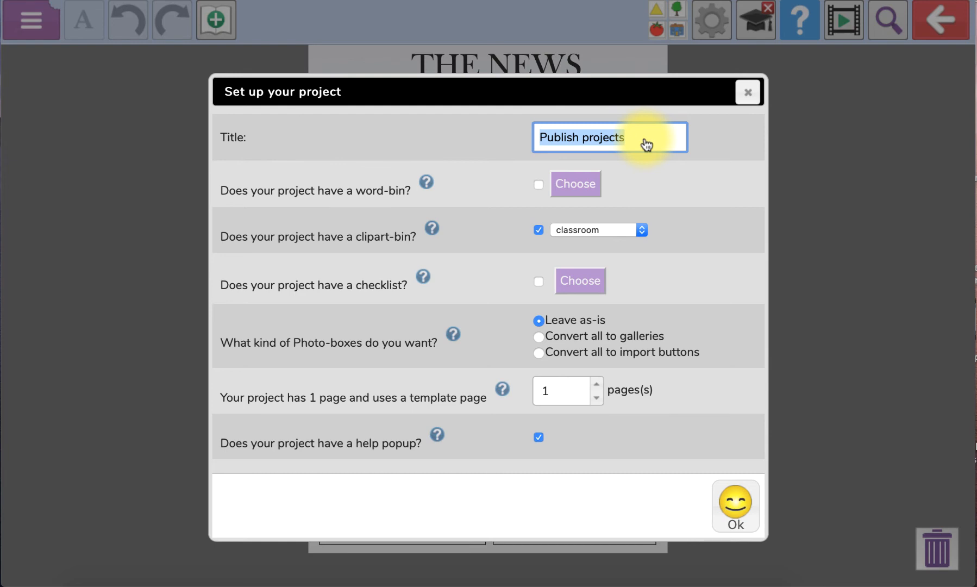
type("Flo")
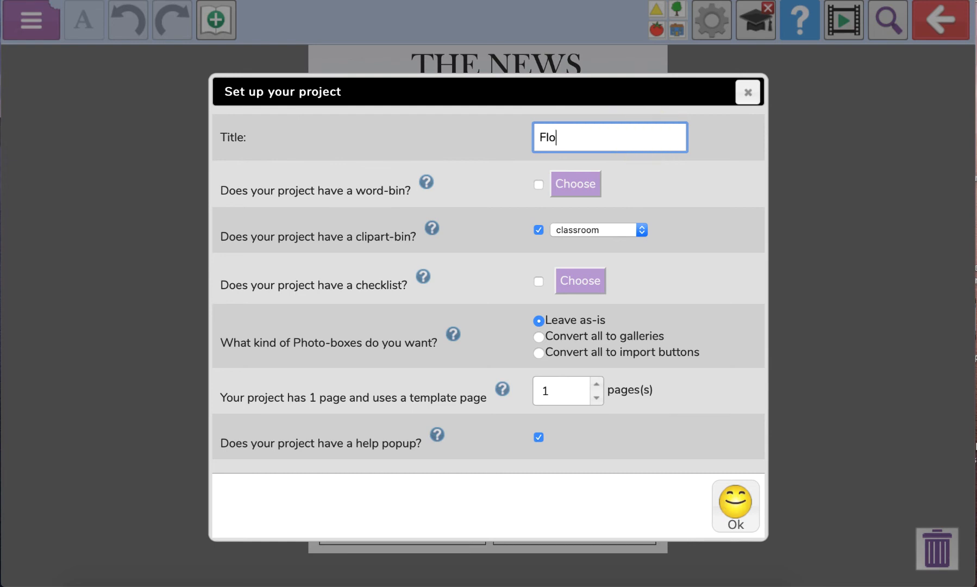
type("oding Article")
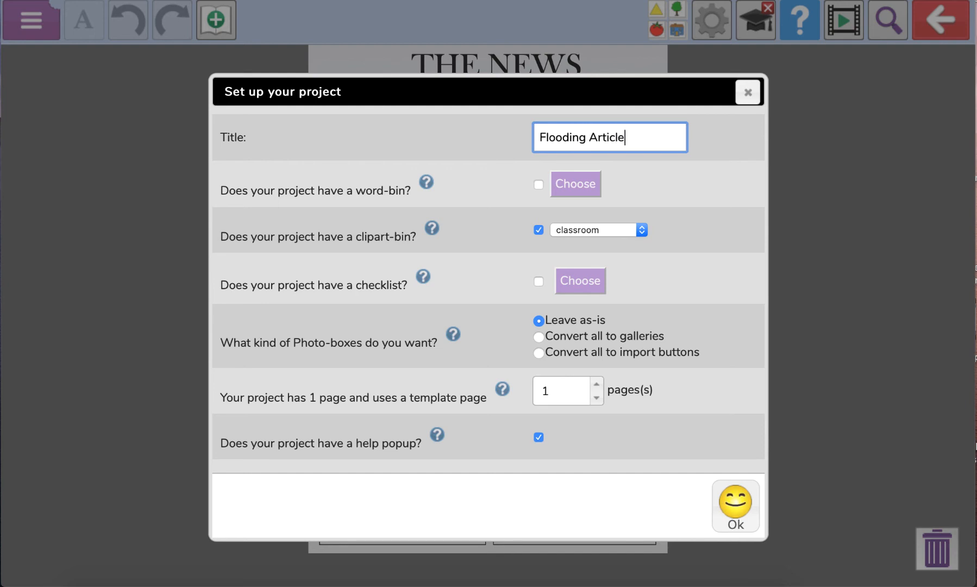
Enable a word-bin and a checklist for the project, choosing the KS1 Advanced example checklist.
left_click(538, 185)
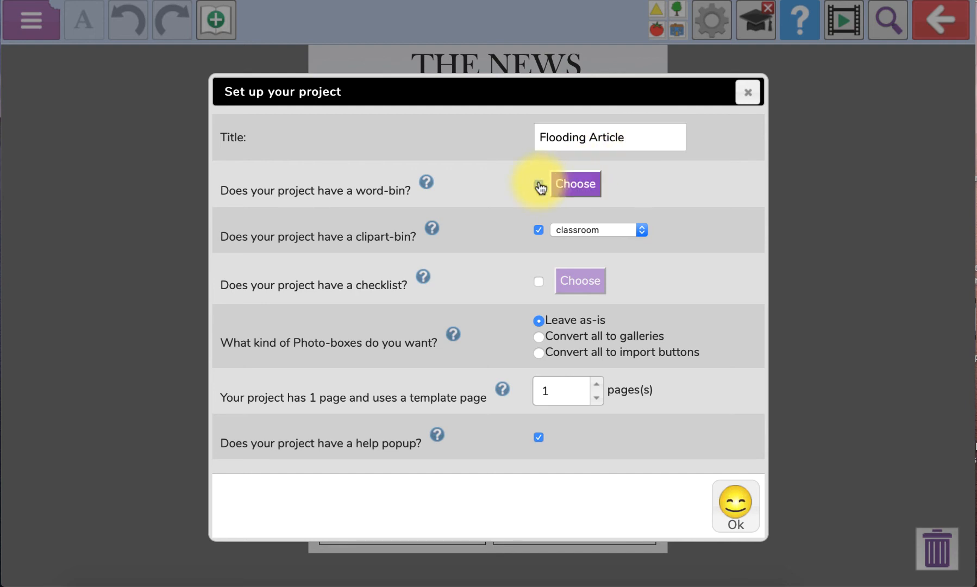
left_click(538, 282)
left_click(562, 282)
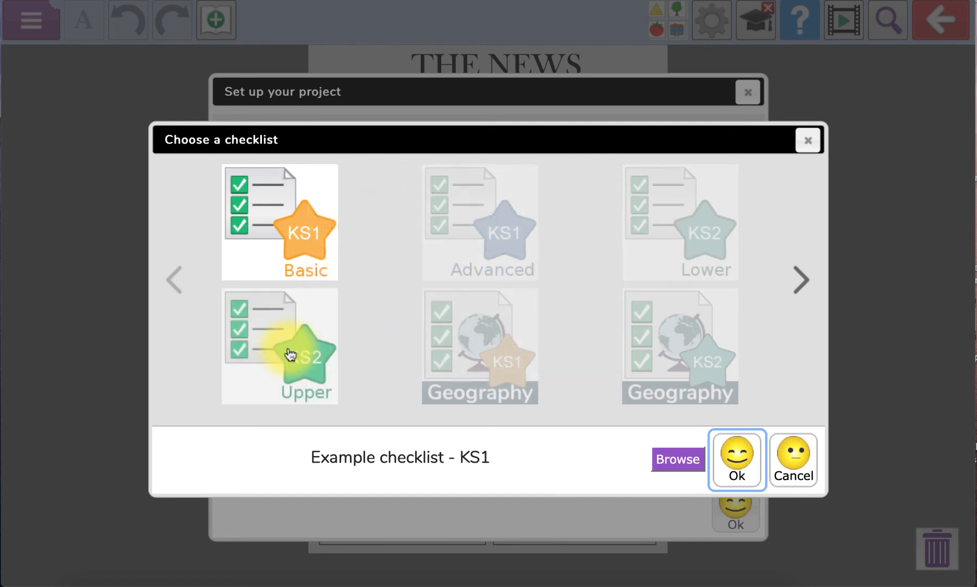
left_click(290, 352)
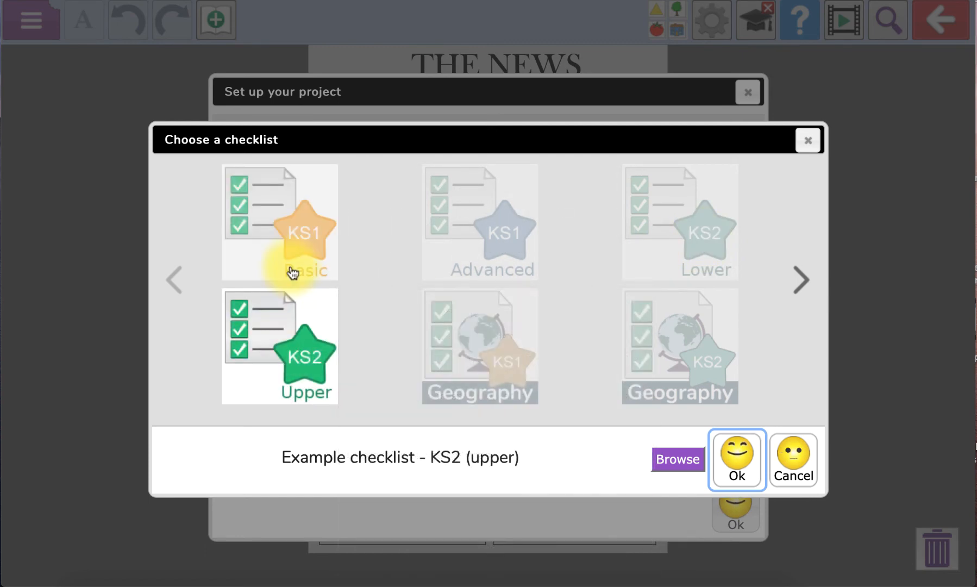
mouse_move(292, 272)
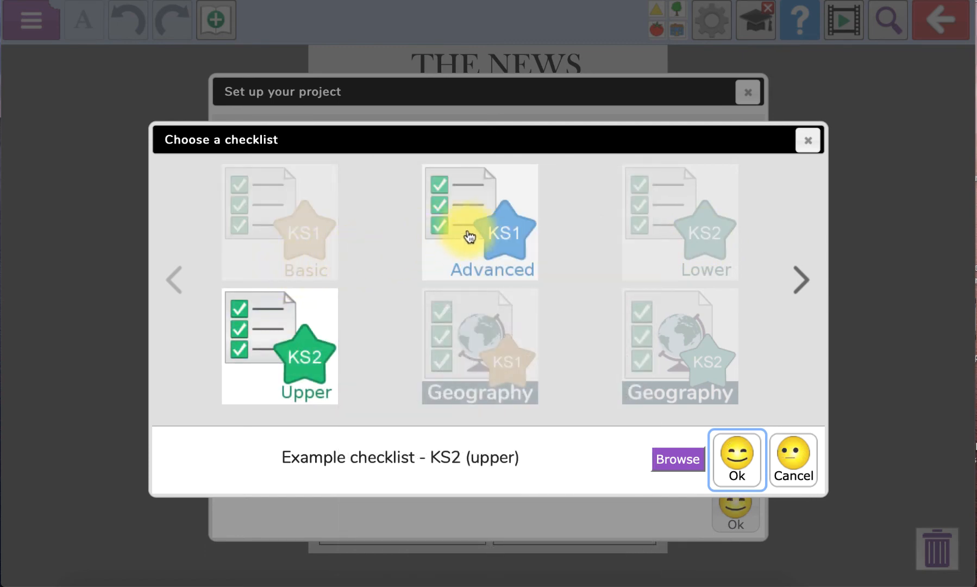
left_click(488, 232)
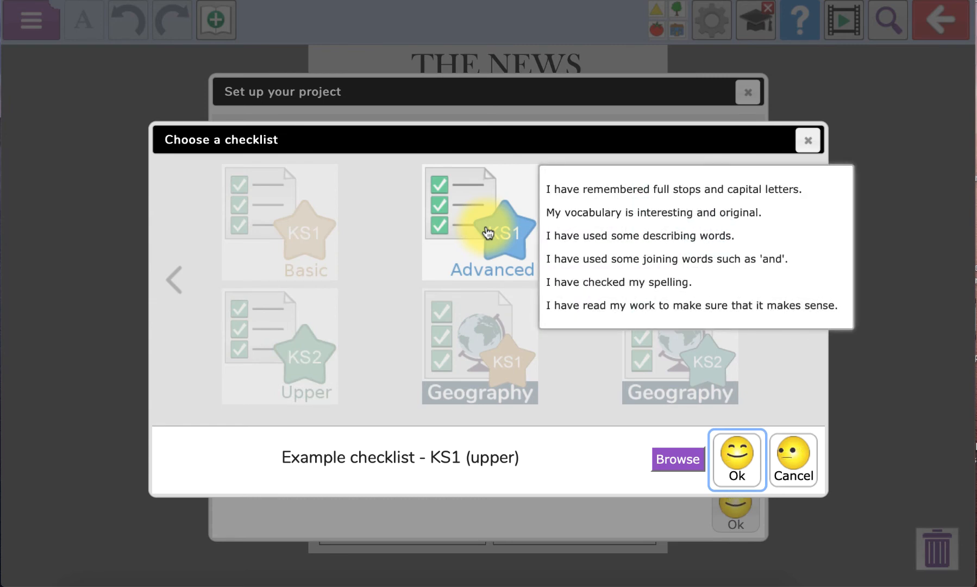
left_click(736, 456)
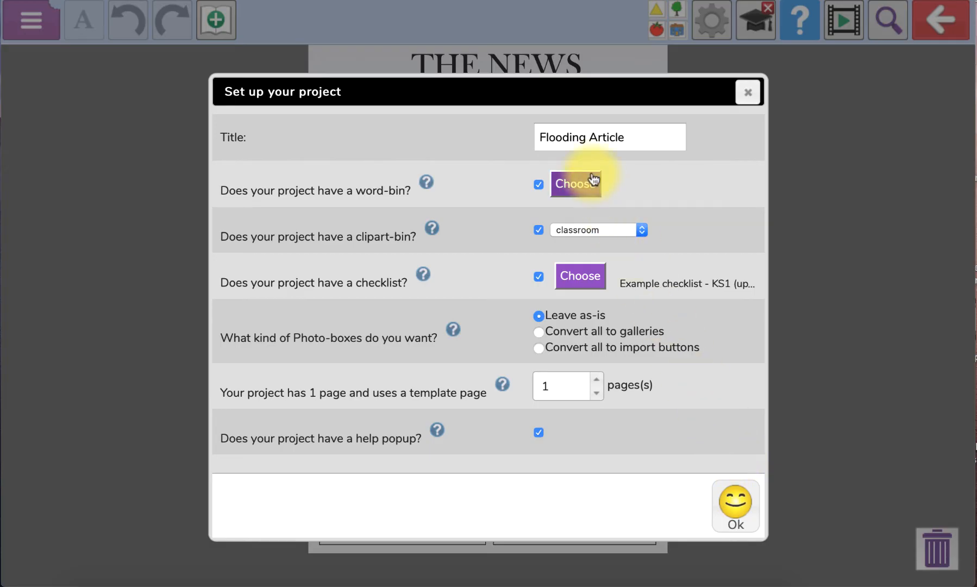
Set the project's clipart-bin to empty and confirm the project setup.
left_click(642, 228)
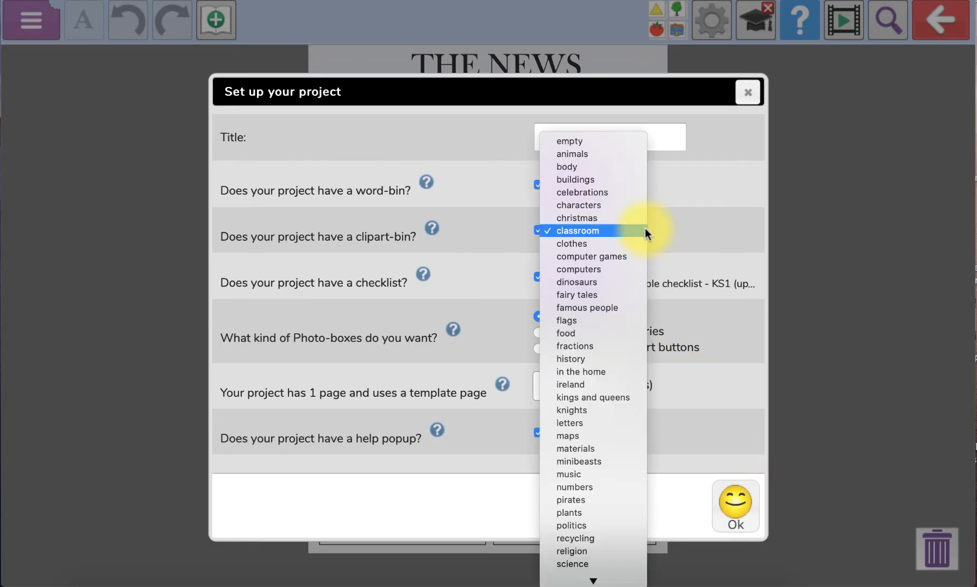
left_click(605, 145)
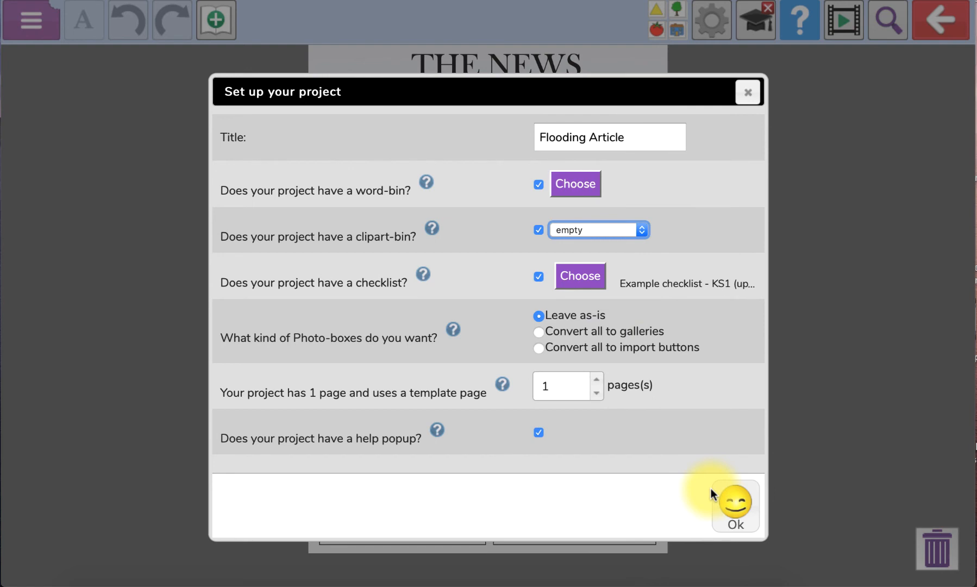
left_click(731, 497)
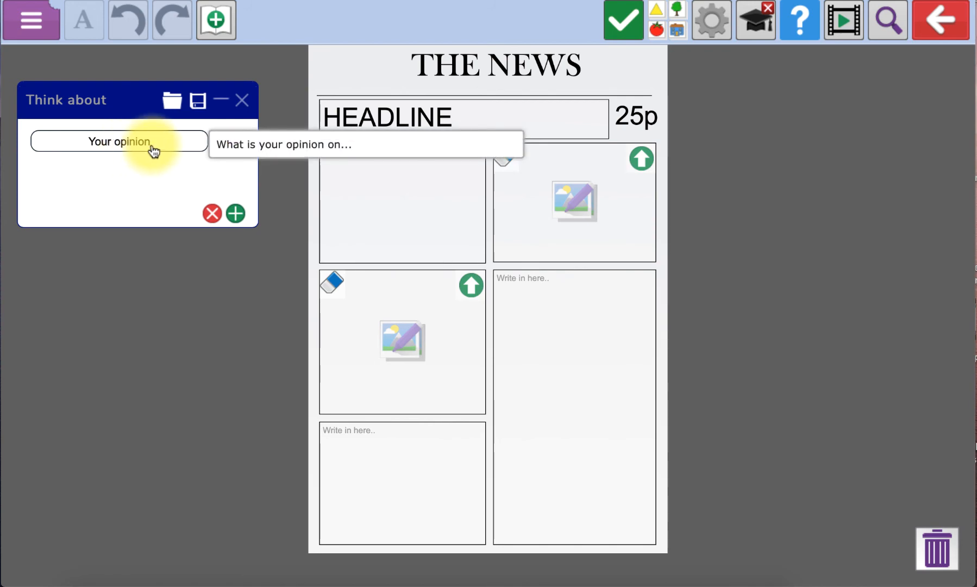
Edit the "Your opinion" word-bin entry so its inserted text reads "Last Friday across the country,".
left_click(236, 141)
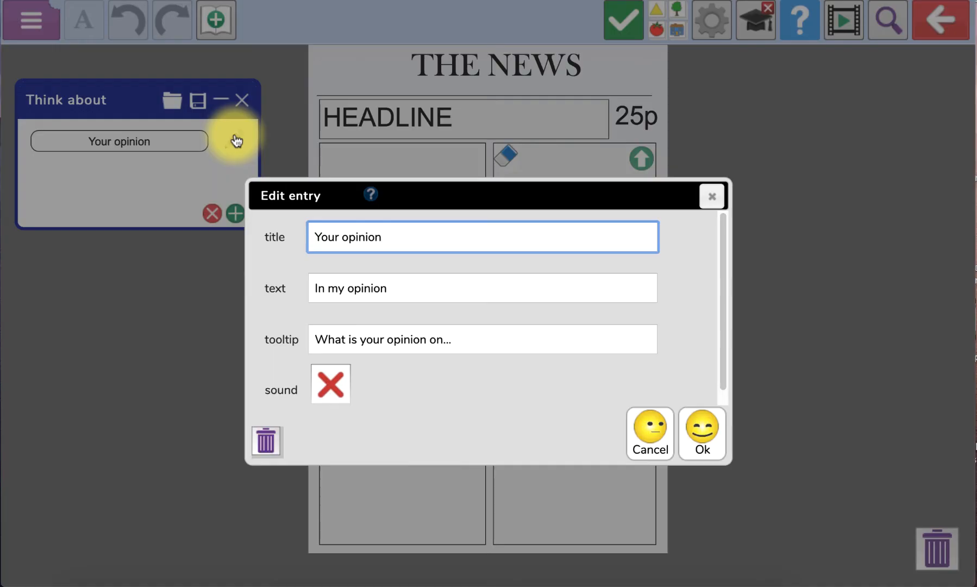
left_click_drag(416, 289, 298, 285)
type("L")
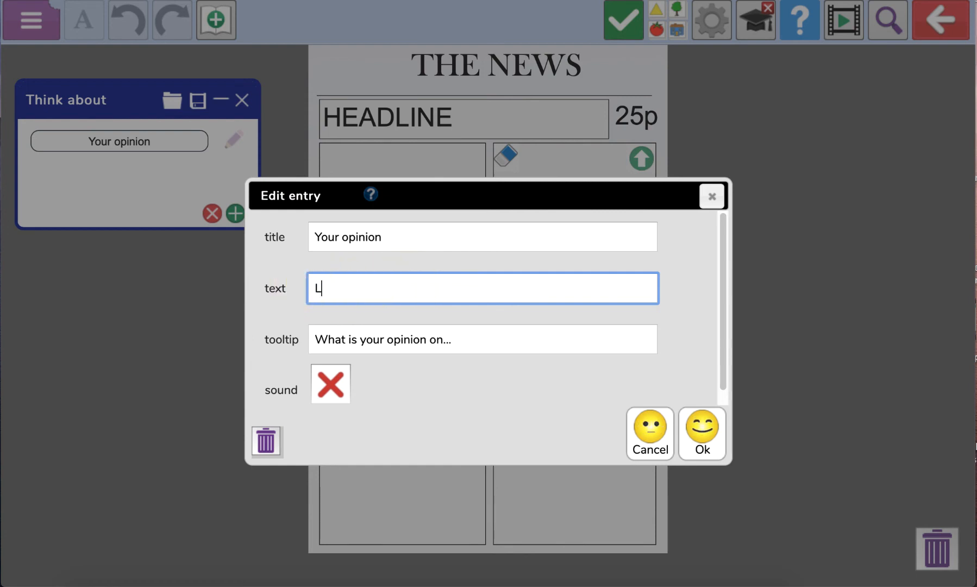
type("ast Friday,")
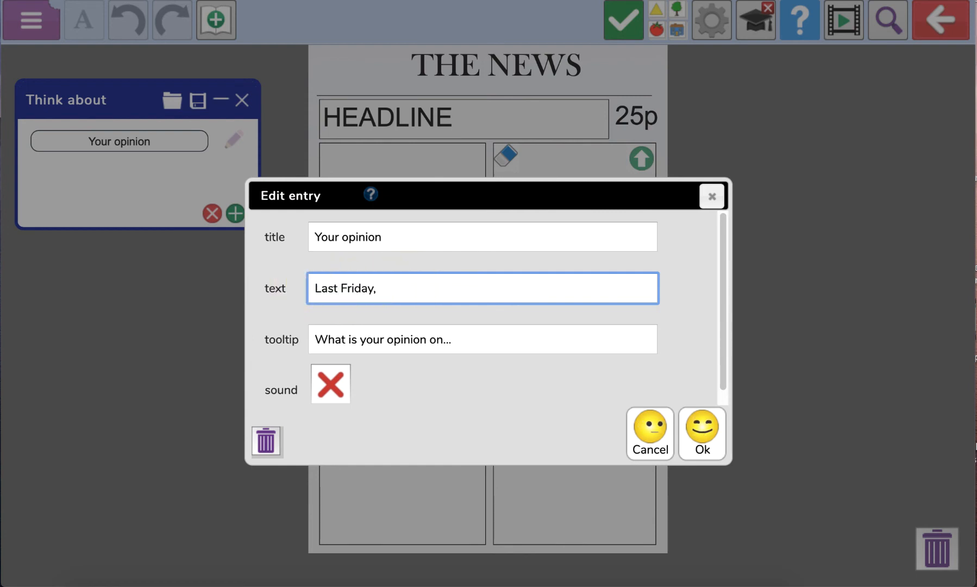
key("BackSpace")
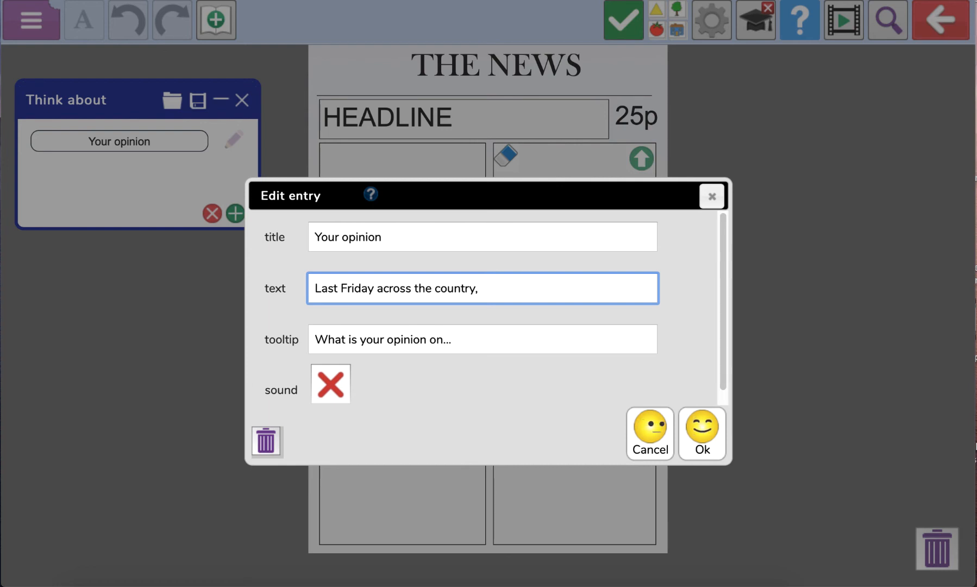
left_click(301, 290)
Replace the word-bin entry's tooltip with "What happened last Friday?".
left_click(473, 341)
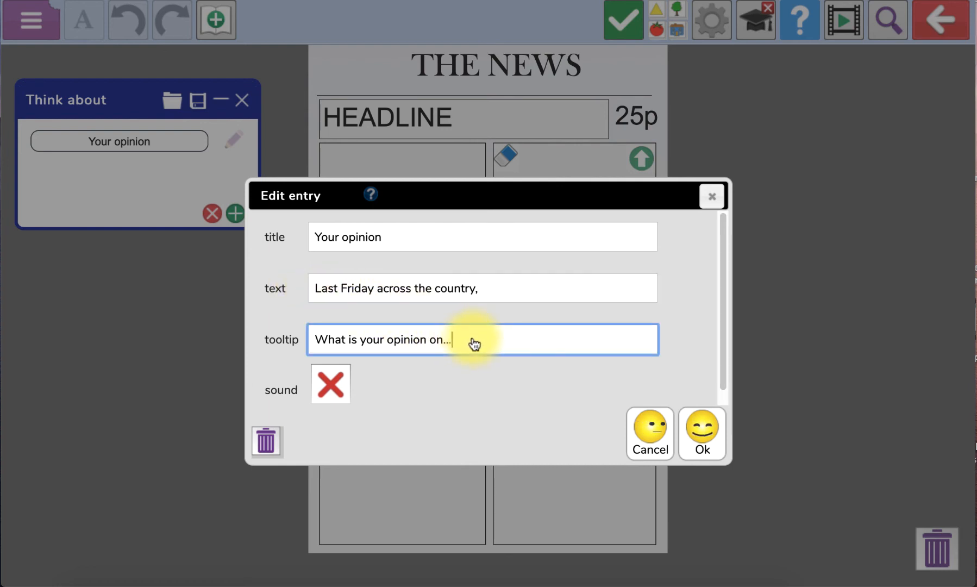
left_click_drag(472, 337, 318, 327)
type("What")
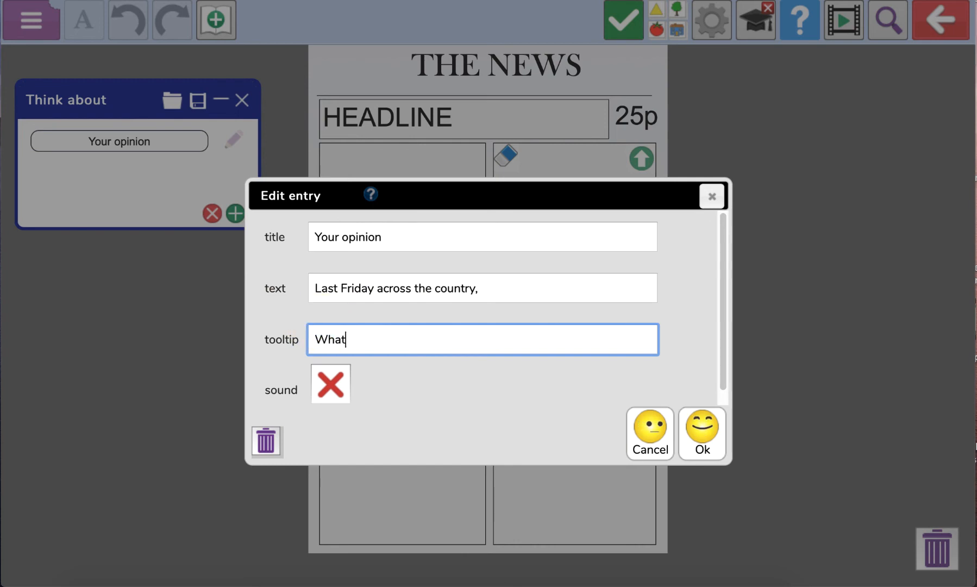
type(" happened last ")
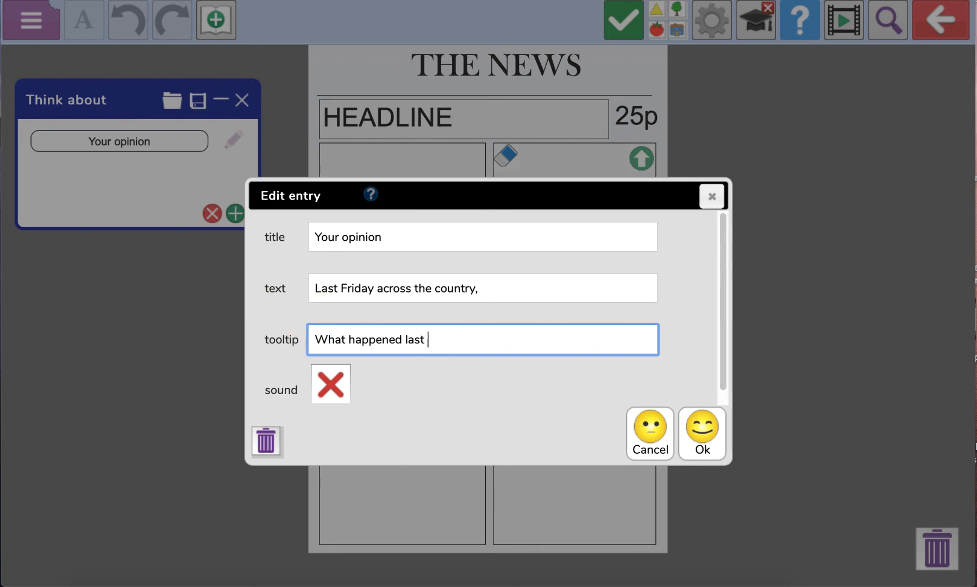
type("Friday?")
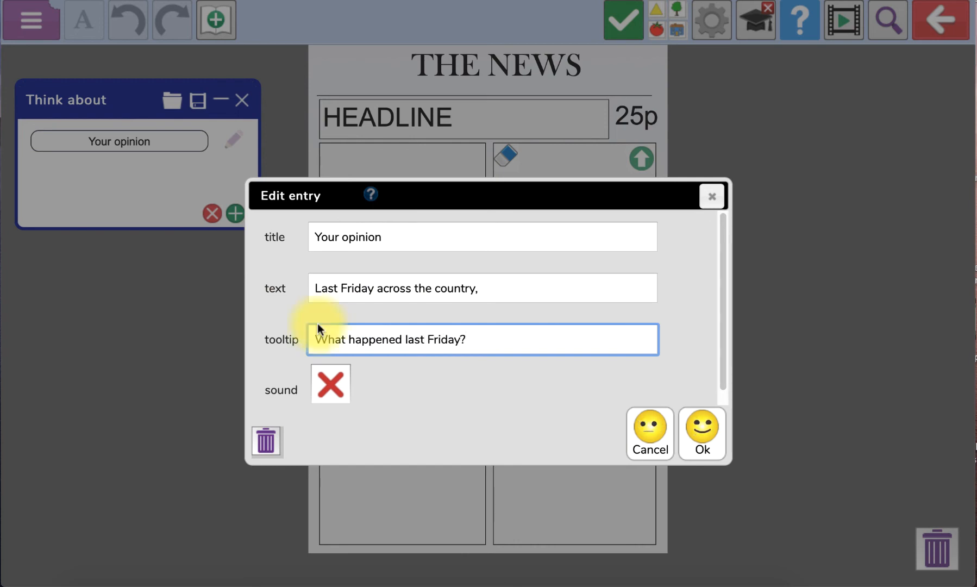
Retitle the word-bin entry "Weird Weather" and confirm the edited entry.
left_click_drag(387, 237, 300, 235)
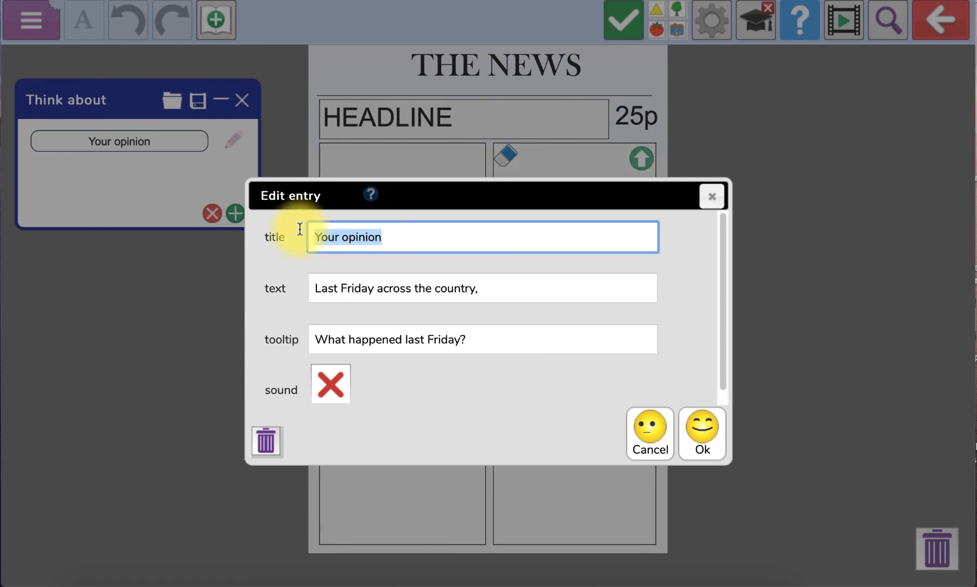
type("Weather")
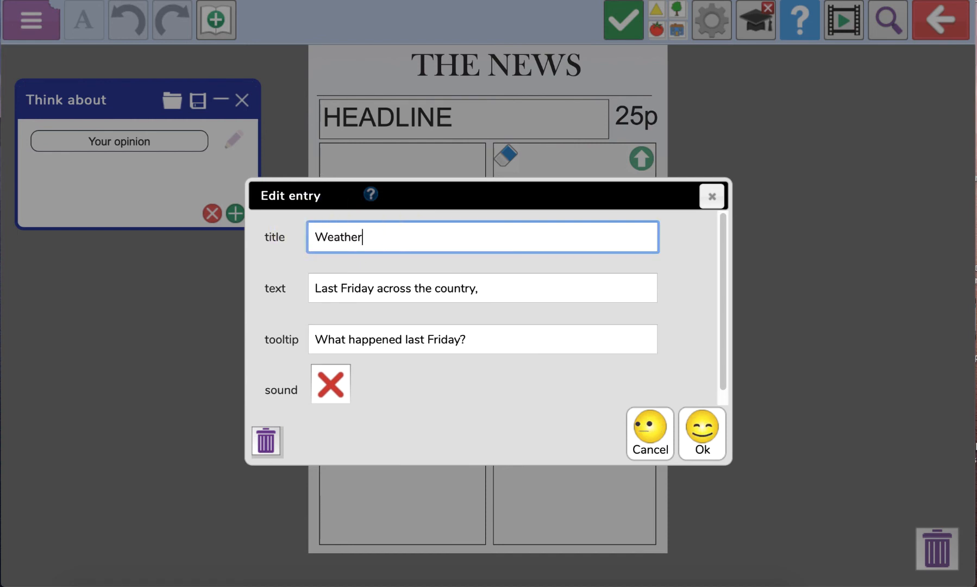
key("Left")
key("Left")
key("Left")
key("Left")
key("Left")
key("Left")
key("Left")
type("Weird")
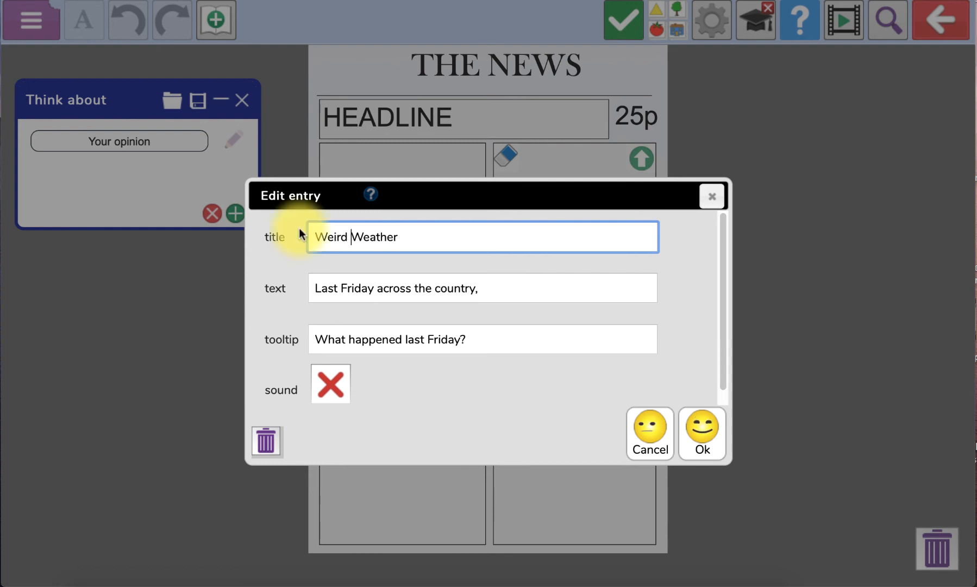
left_click(694, 436)
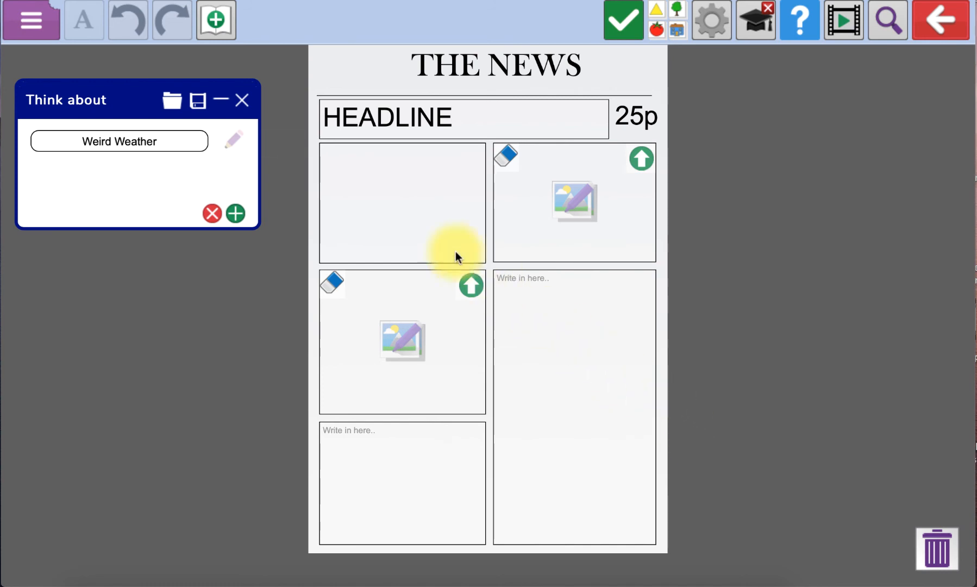
Insert the "Weird Weather" sentence starter from the word-bin into the first text box below the headline.
left_click(344, 167)
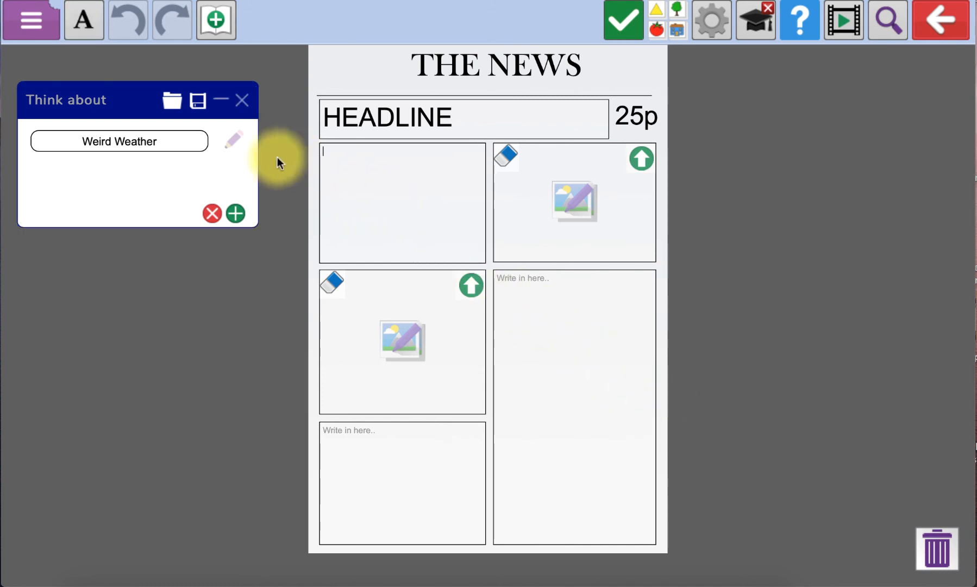
left_click(137, 142)
left_click(137, 142)
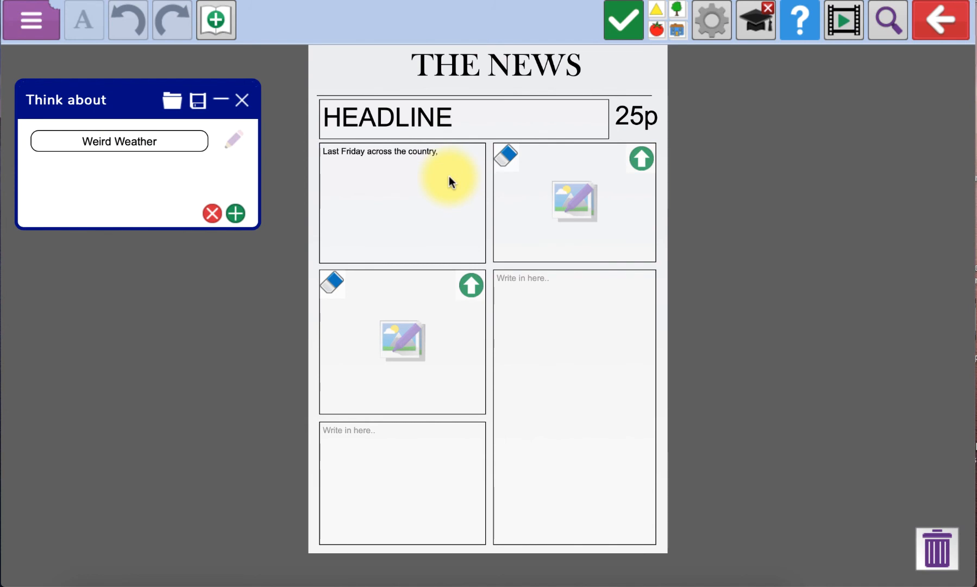
Add the checklist entry "I have included facts about the rain" with the tooltip "How many mm of rain fell on Friday?".
left_click(623, 24)
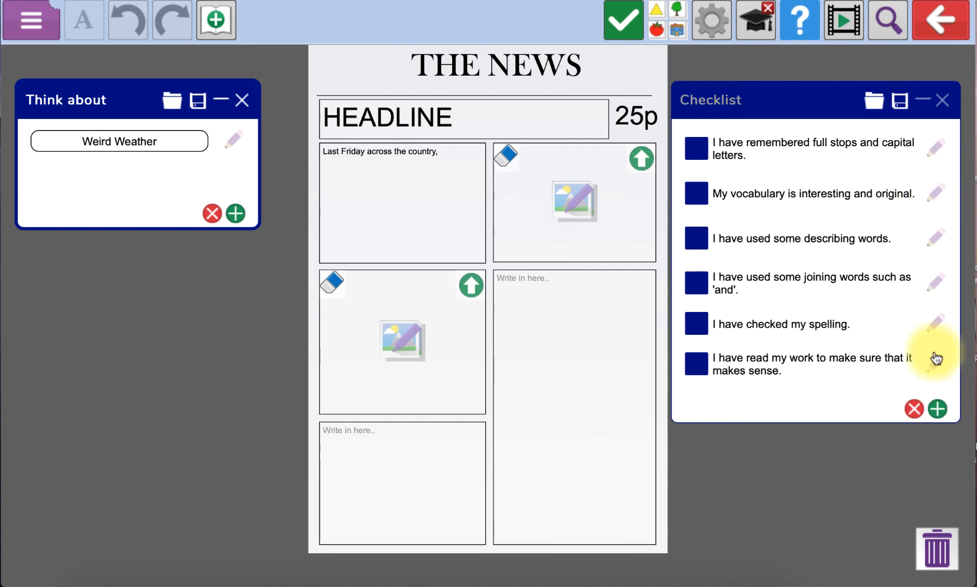
left_click(937, 410)
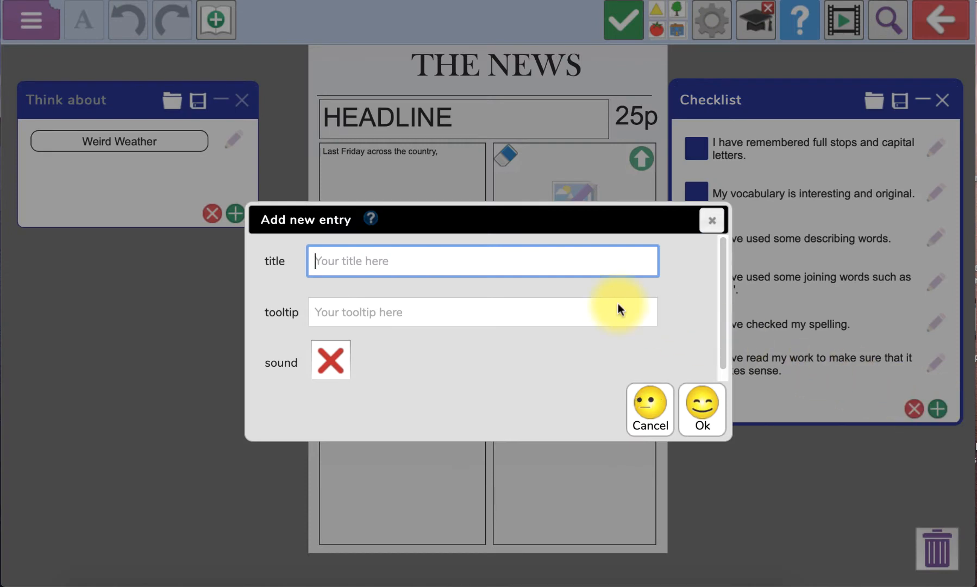
type("I have included facts about the rain")
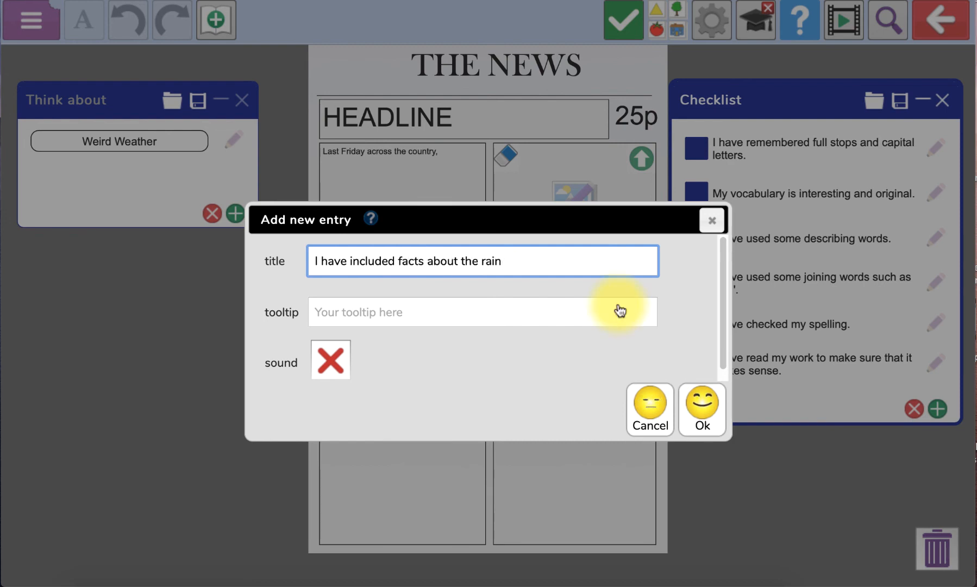
left_click(510, 313)
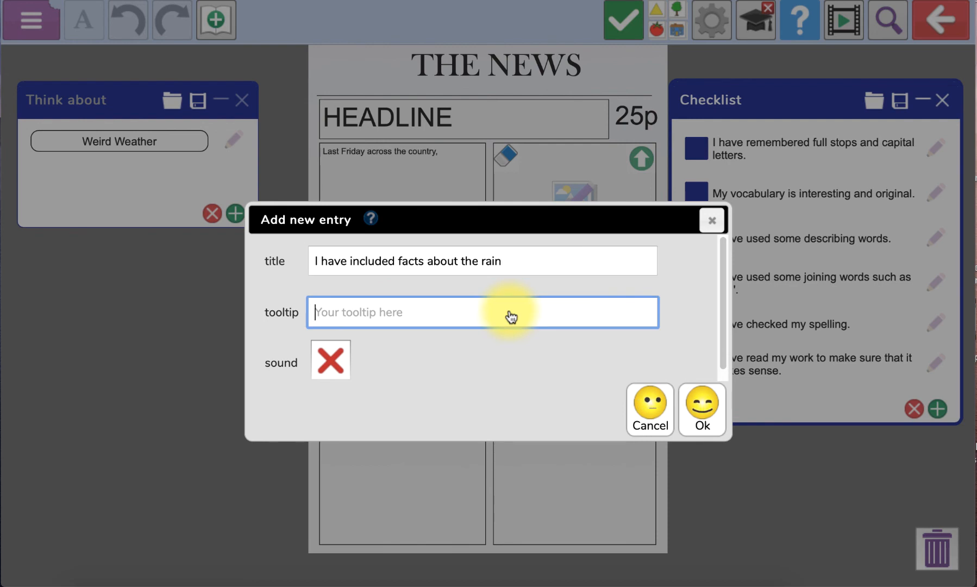
type("M")
key("BackSpace")
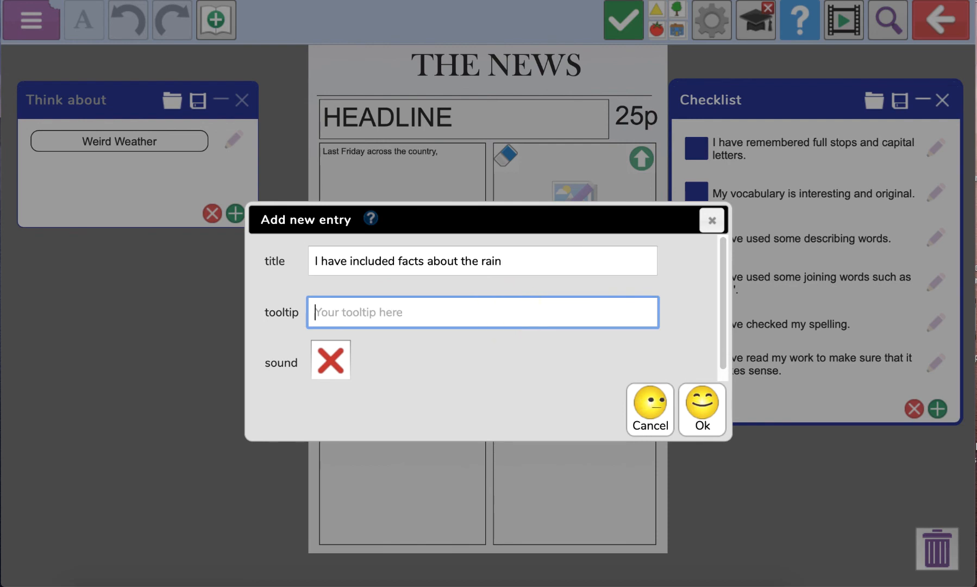
type("How many ")
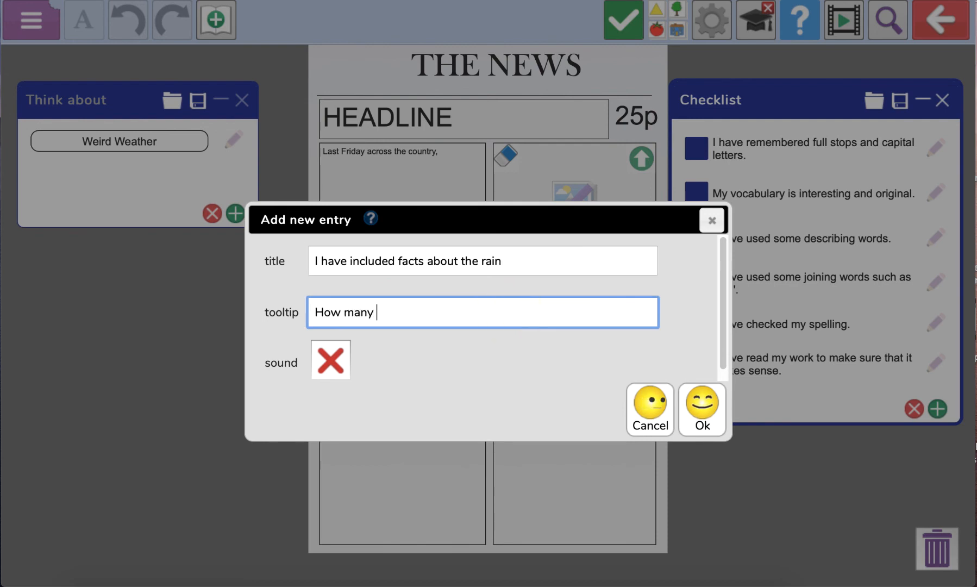
type("mm of rain ")
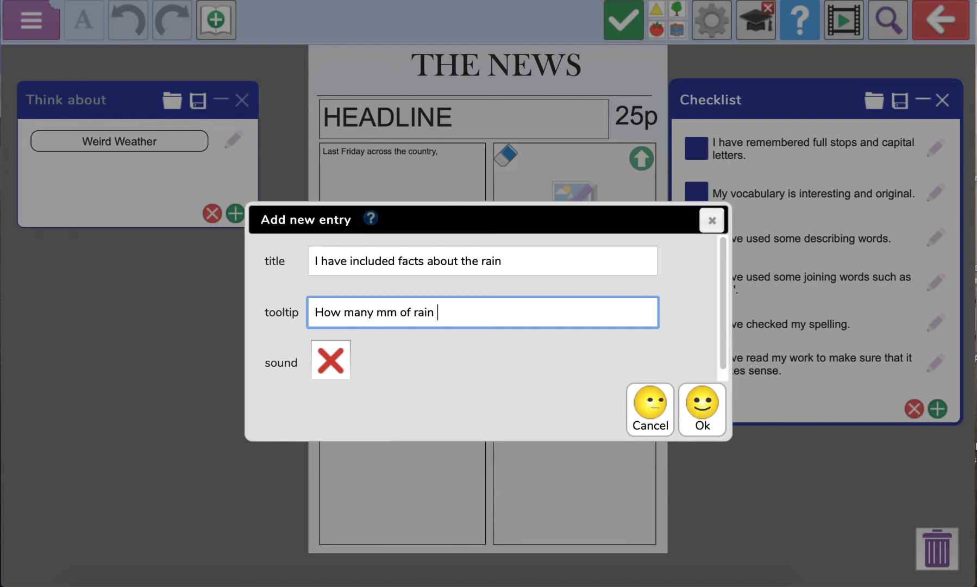
type("fell on Friday?")
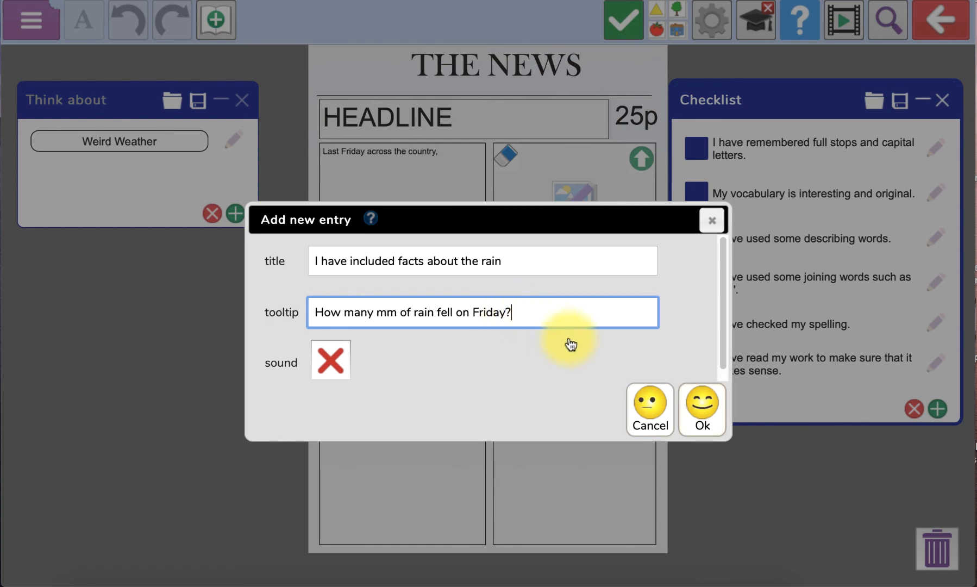
left_click(702, 407)
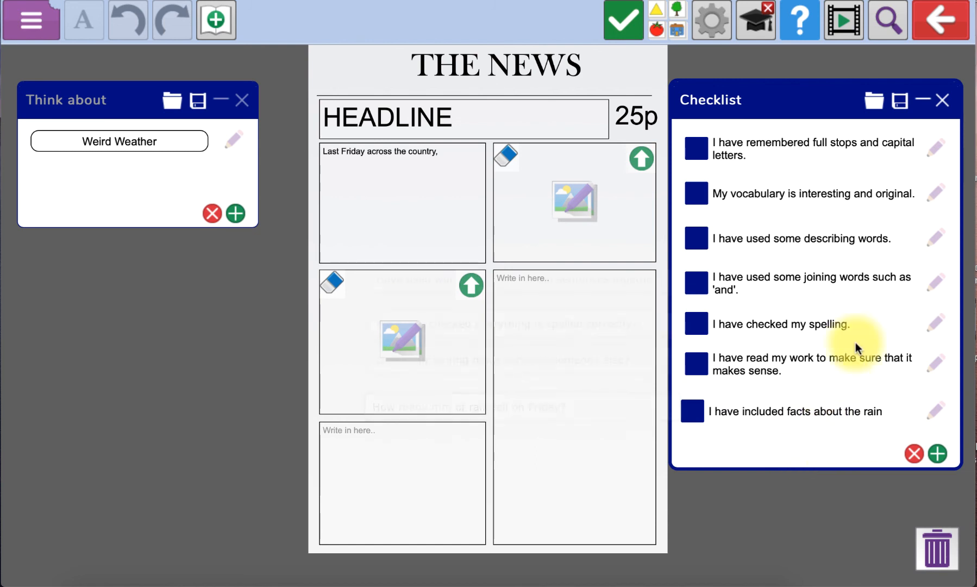
Collapse the checklist and add the grey cloud with yellow lightning bolts from the weather category to the clipart-bin.
mouse_move(918, 208)
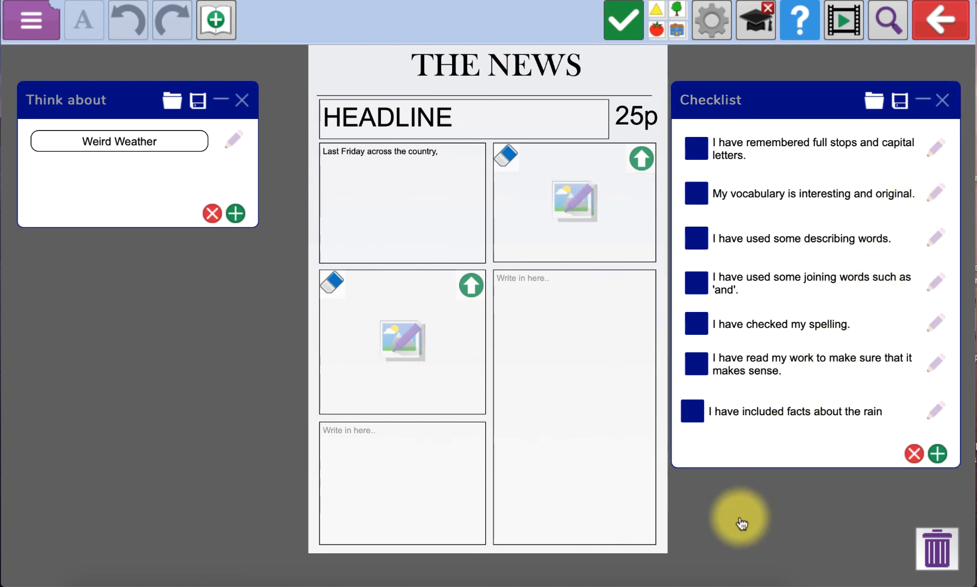
left_click(922, 100)
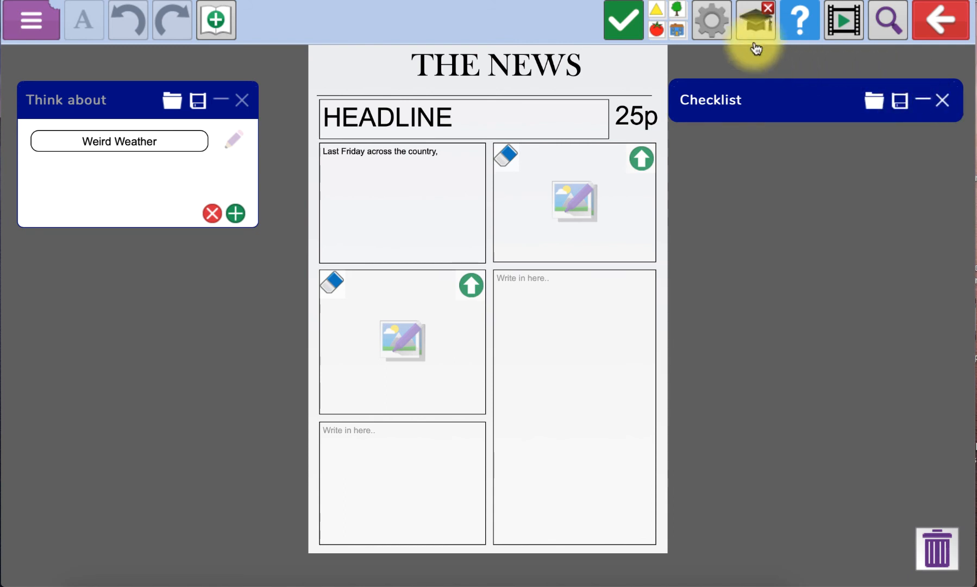
left_click(667, 21)
left_click_drag(859, 79, 781, 101)
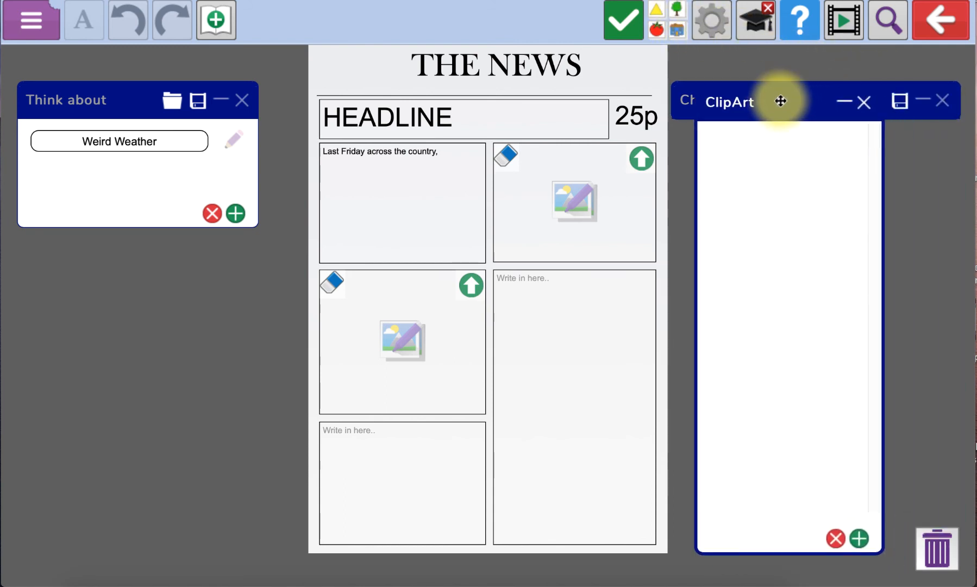
left_click(859, 538)
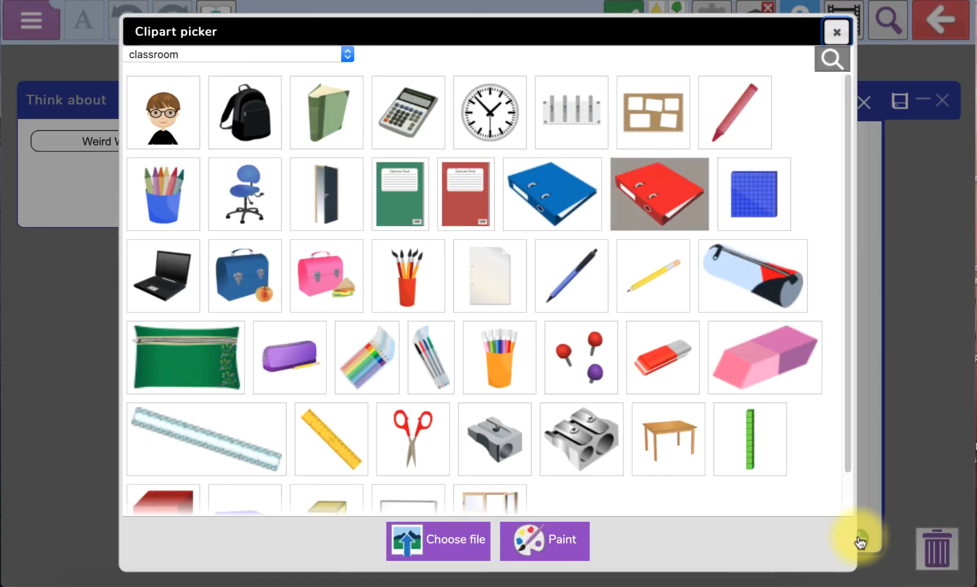
left_click(347, 54)
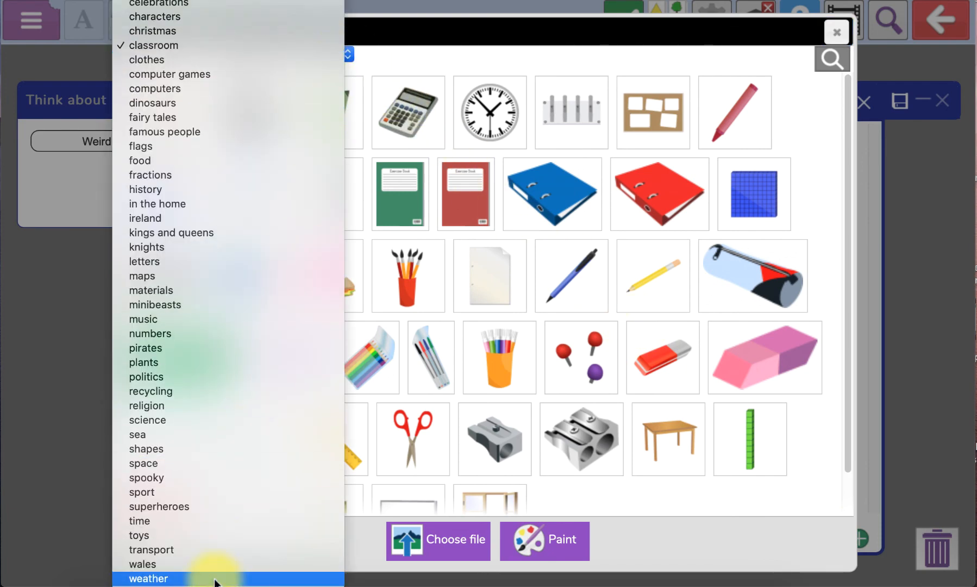
left_click(216, 580)
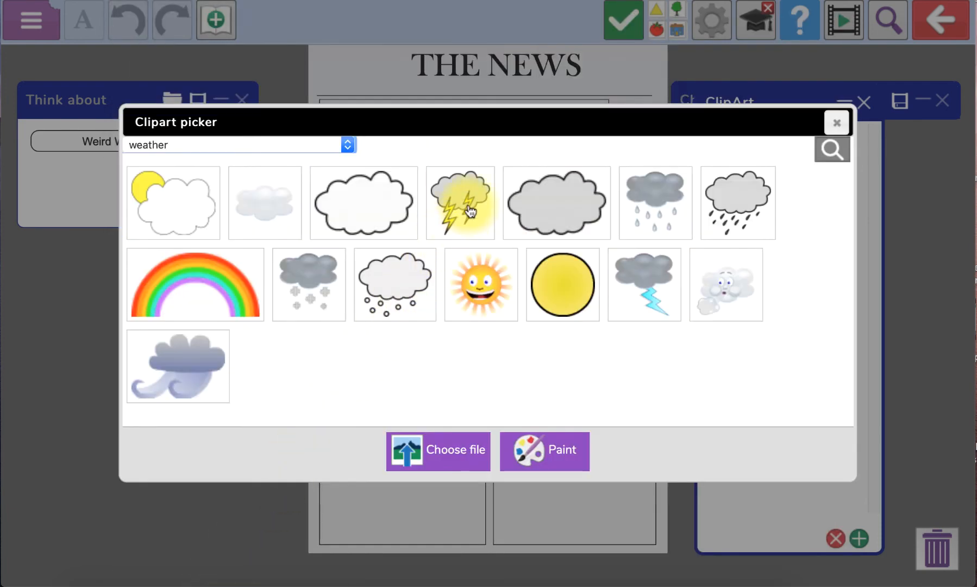
left_click(468, 208)
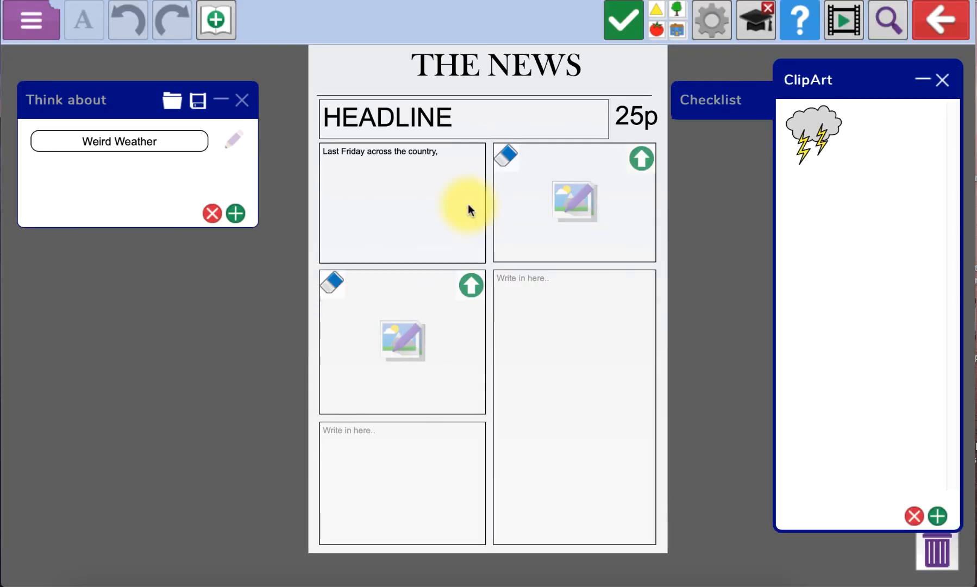
Search the clipart for "rain" and add the outlined grey rain cloud to the clipart-bin.
left_click(936, 514)
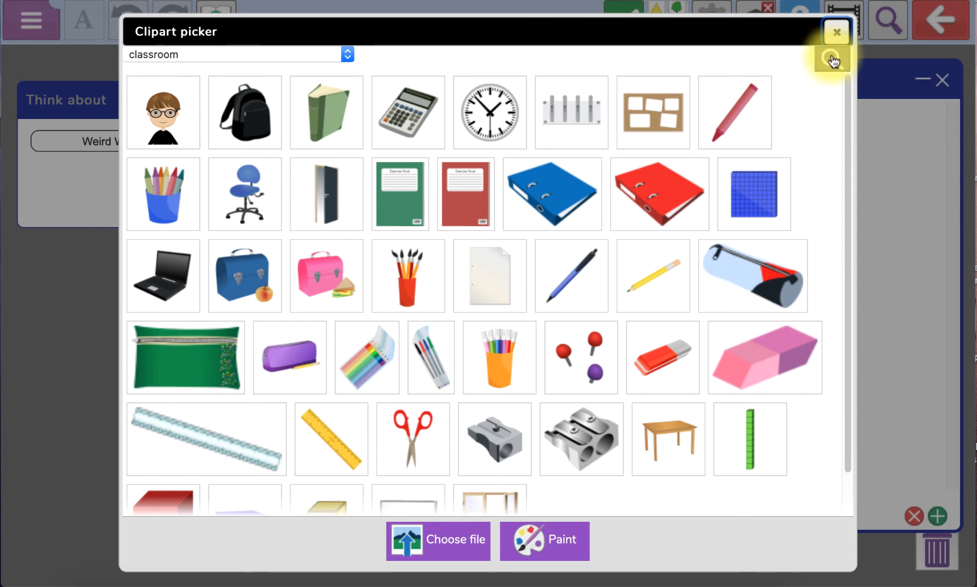
left_click(835, 32)
type("rain")
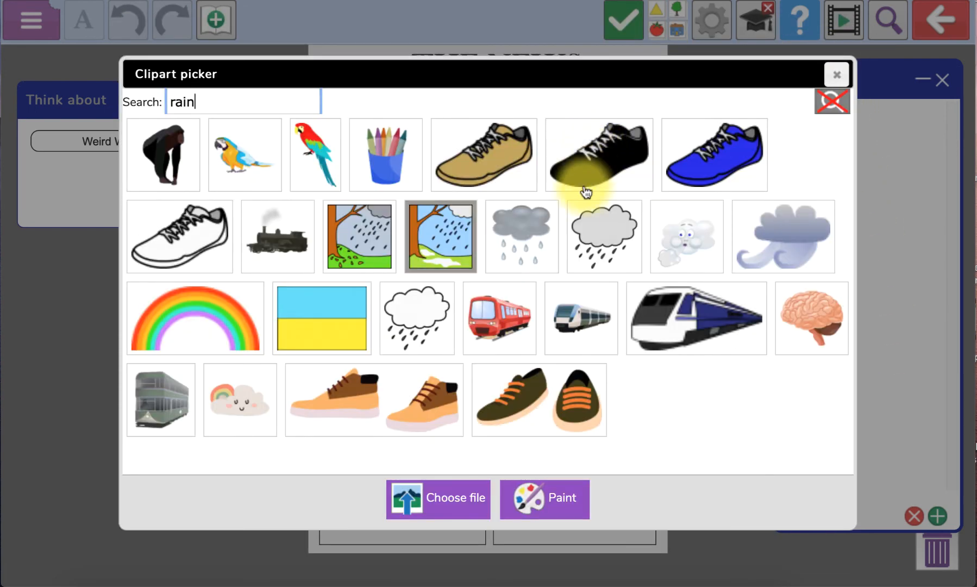
left_click(577, 225)
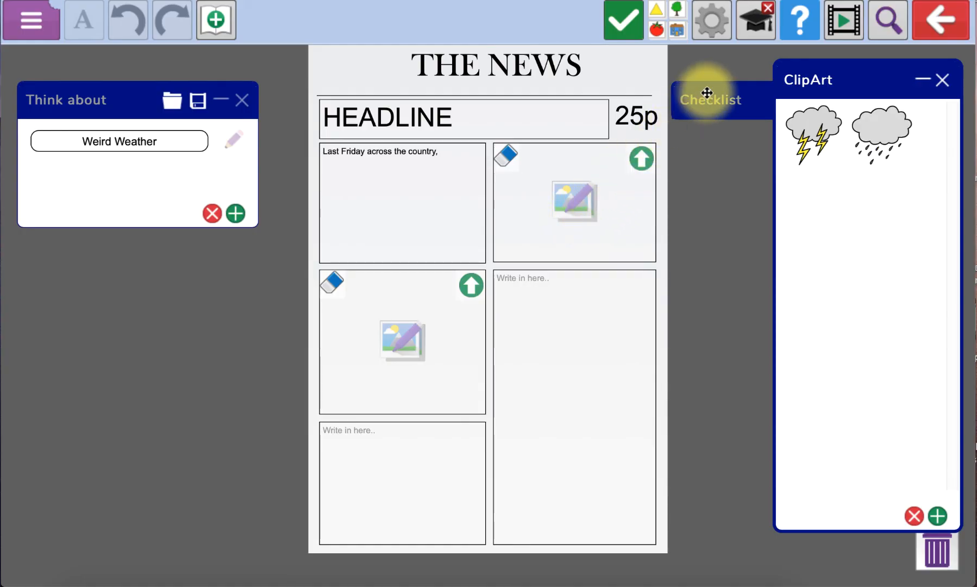
Save the newspaper template in My Work under the file name "River Writing".
left_click(31, 20)
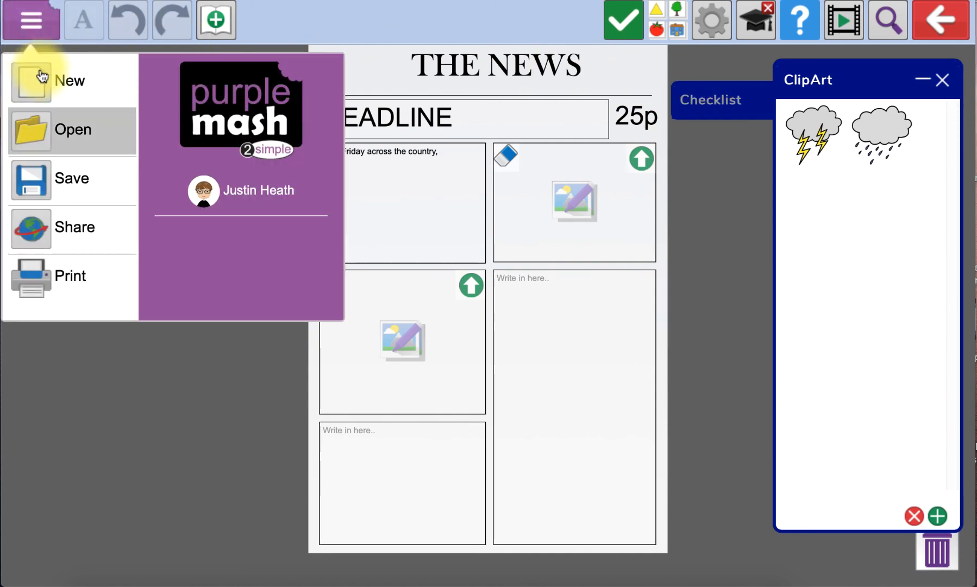
left_click(60, 174)
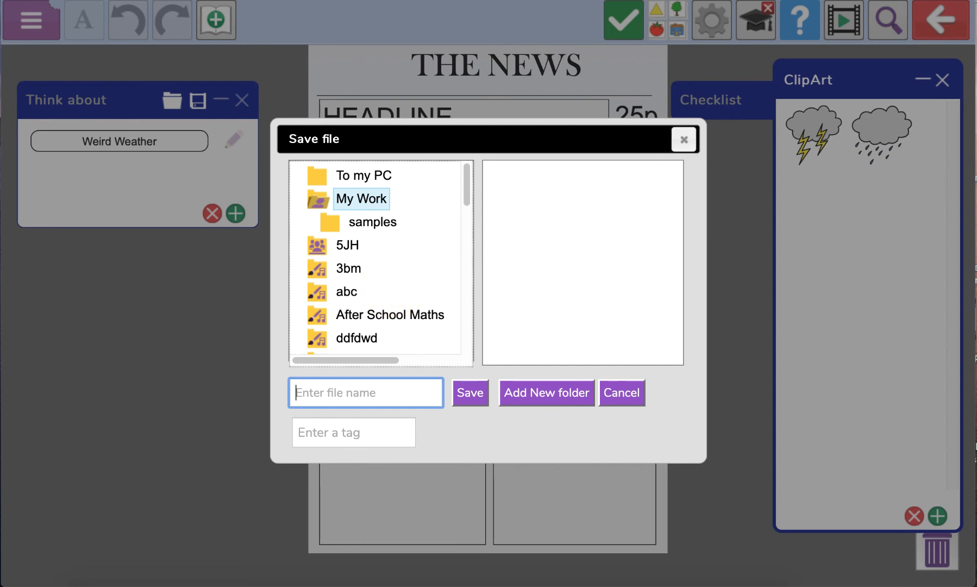
type("river")
key("BackSpace")
key("BackSpace")
type("River Wri")
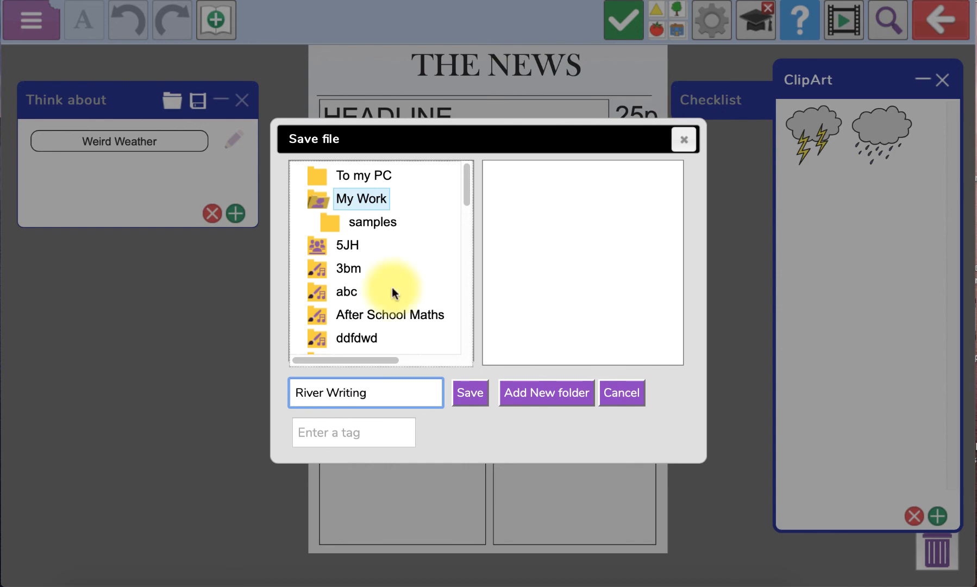
left_click(467, 391)
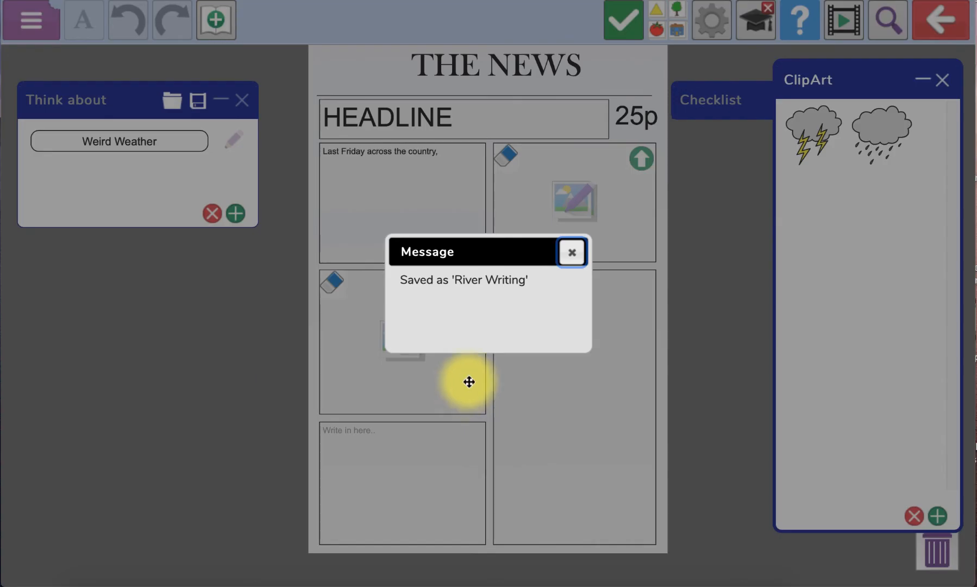
left_click(573, 252)
Exit the newspaper template without saving again and go to the teacher's saved work.
left_click(952, 18)
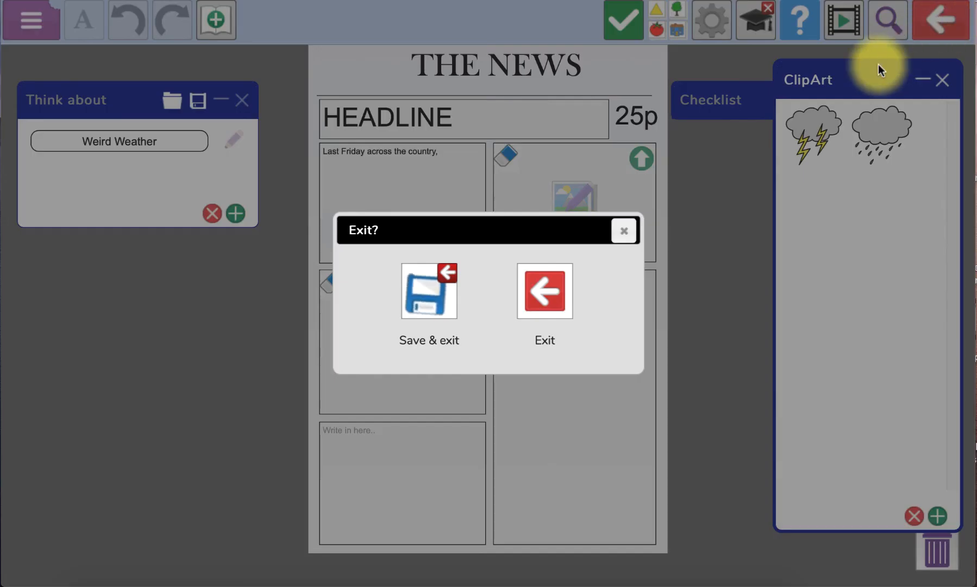
left_click(542, 285)
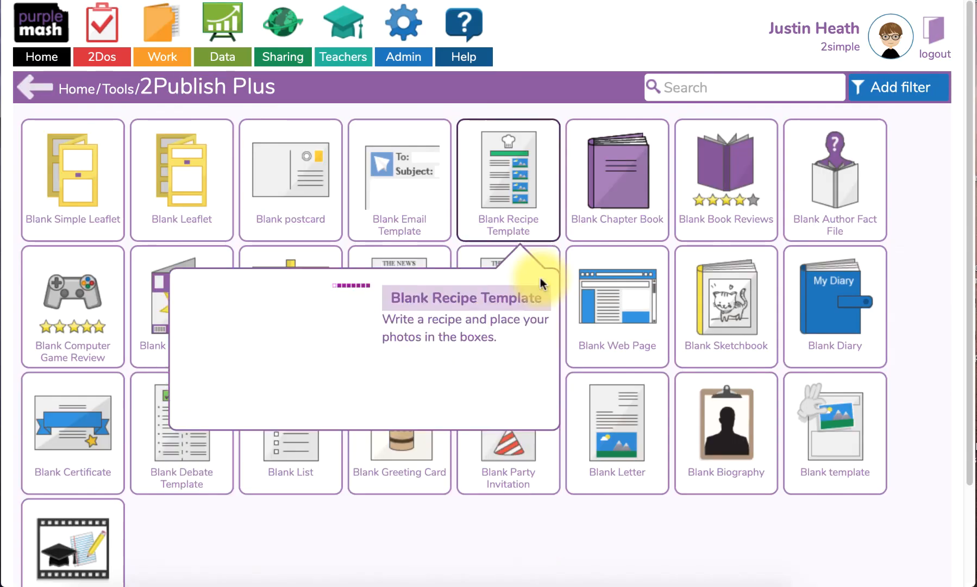
left_click(165, 26)
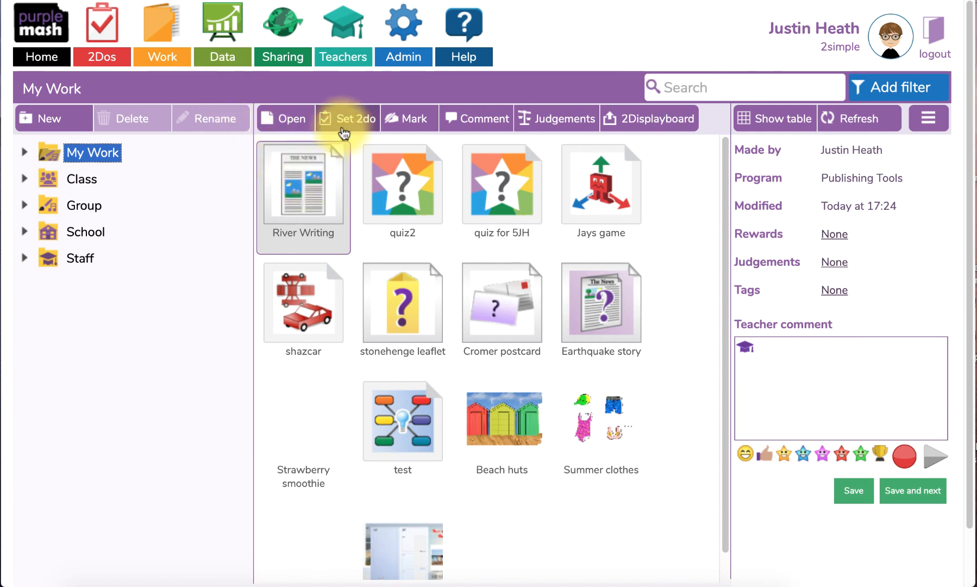
Start setting the River Writing file as a 2do with the description "Write about the effect of the rain last Friday.".
left_click(348, 119)
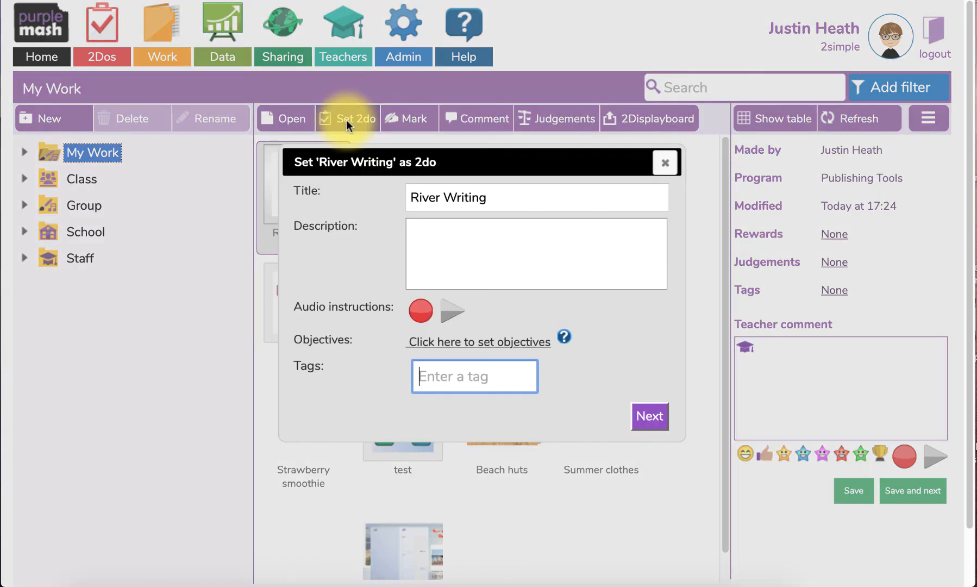
left_click(486, 237)
type("Write about the ")
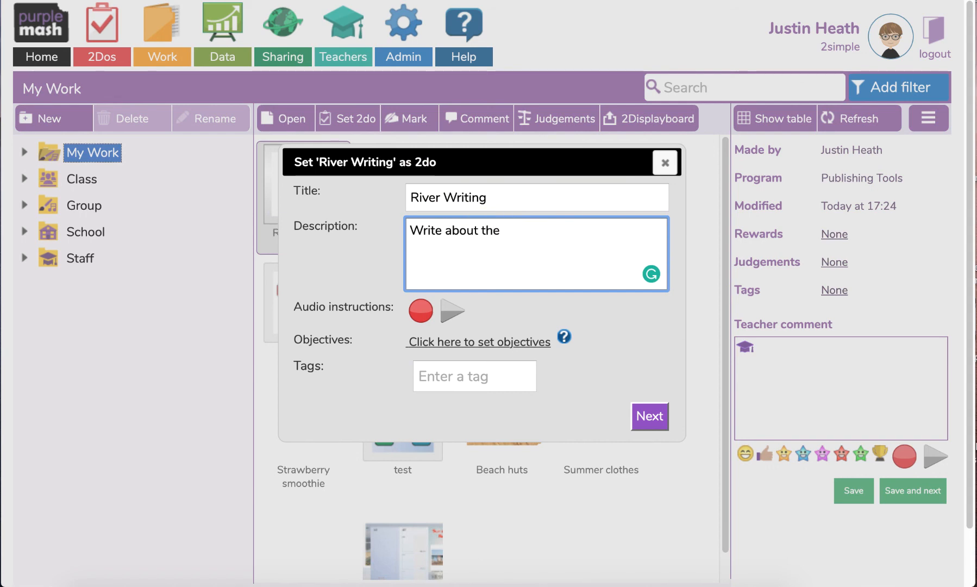
type("effect")
key("BackSpace")
type("ct of the rai")
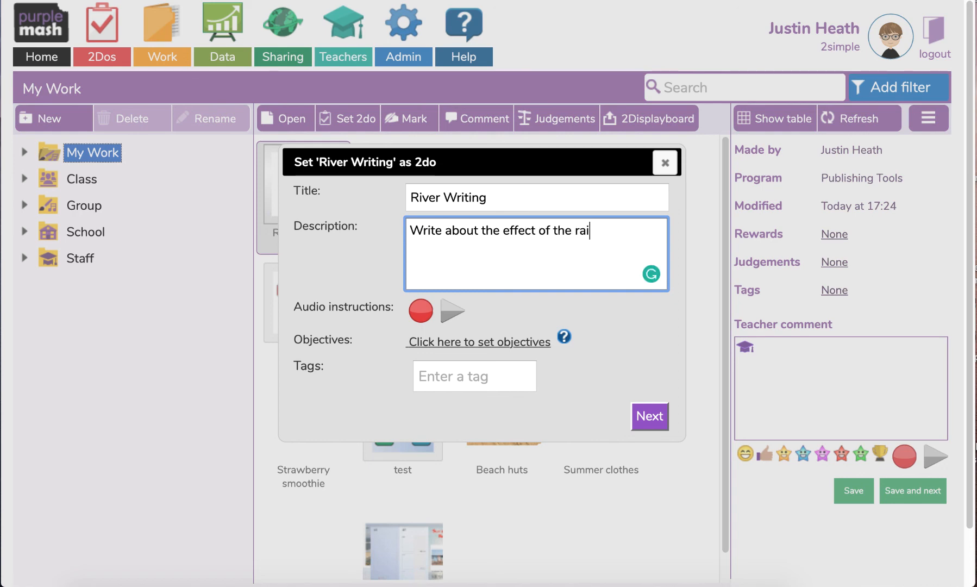
type("n last Firday")
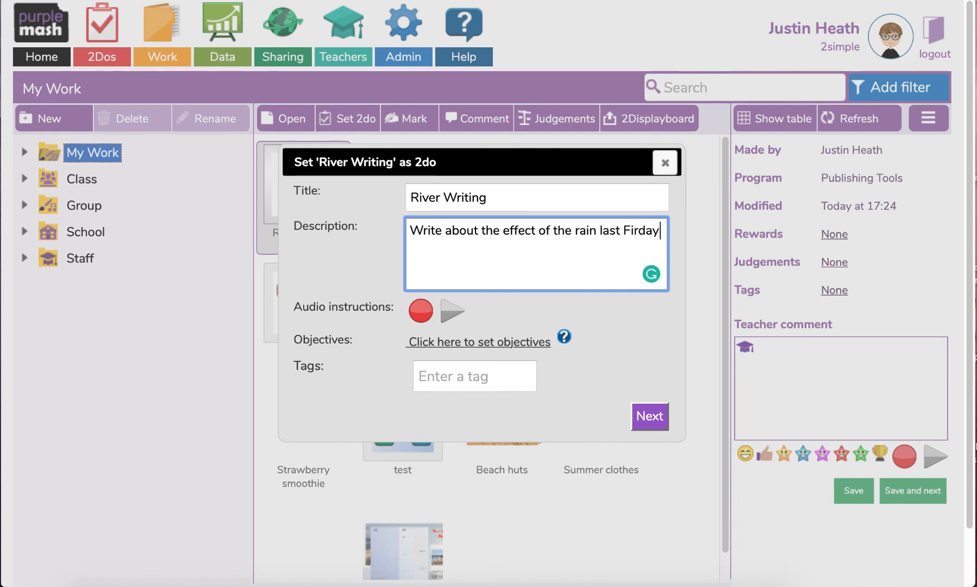
key("BackSpace")
key("BackSpace")
key("BackSpace")
key("BackSpace")
key("BackSpace")
type("riday")
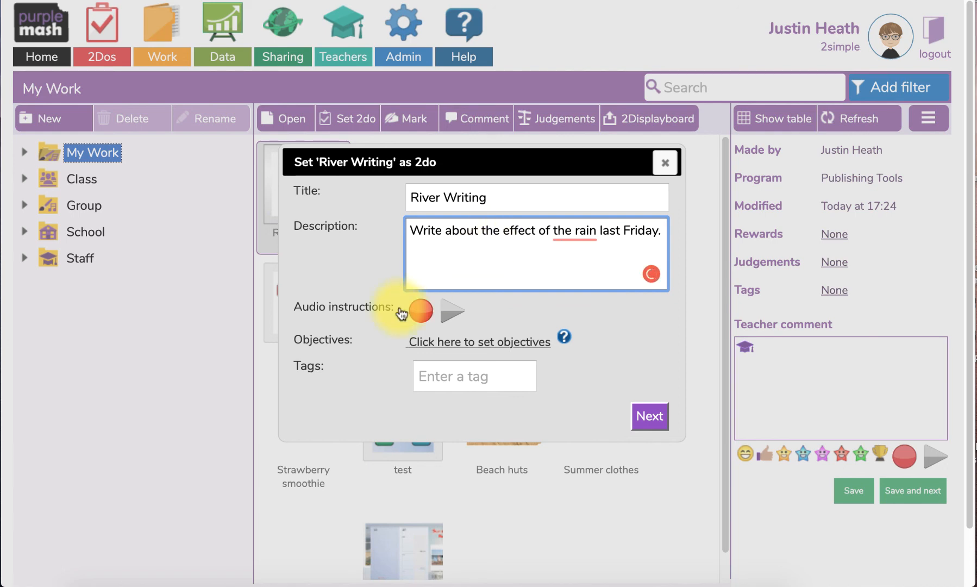
Set the 2do's set date to today, 2020-03-09, keeping the other scheduling options at their defaults.
left_click(649, 415)
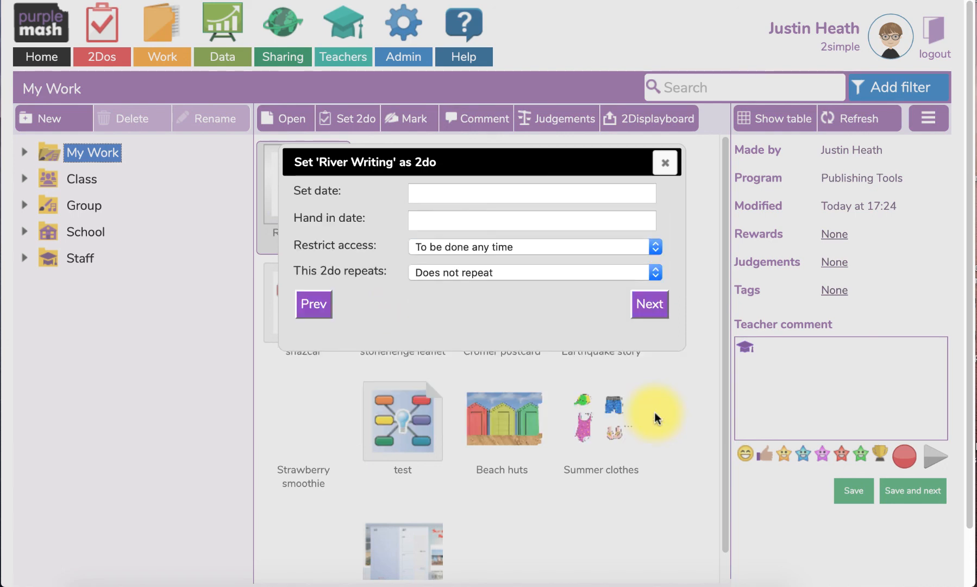
left_click(434, 187)
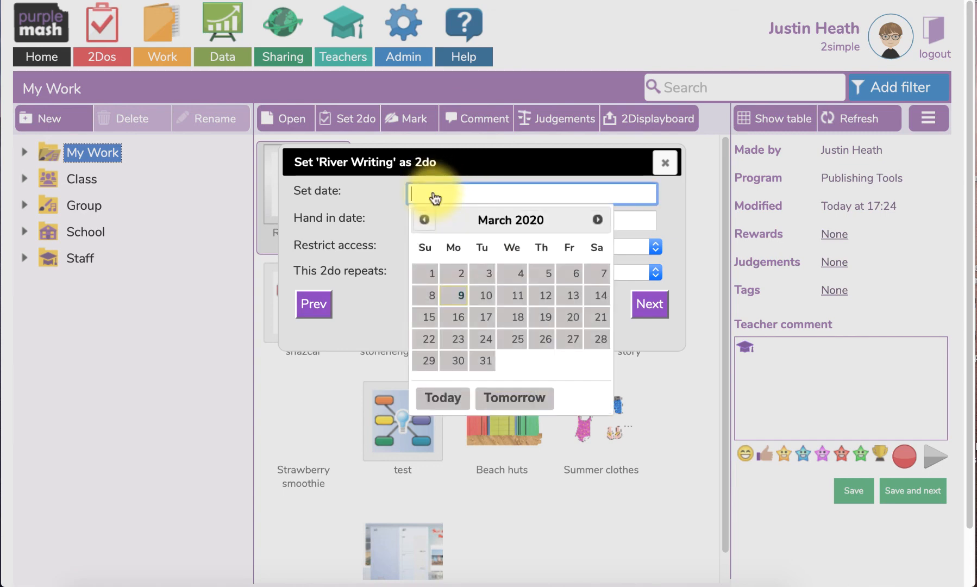
left_click(443, 396)
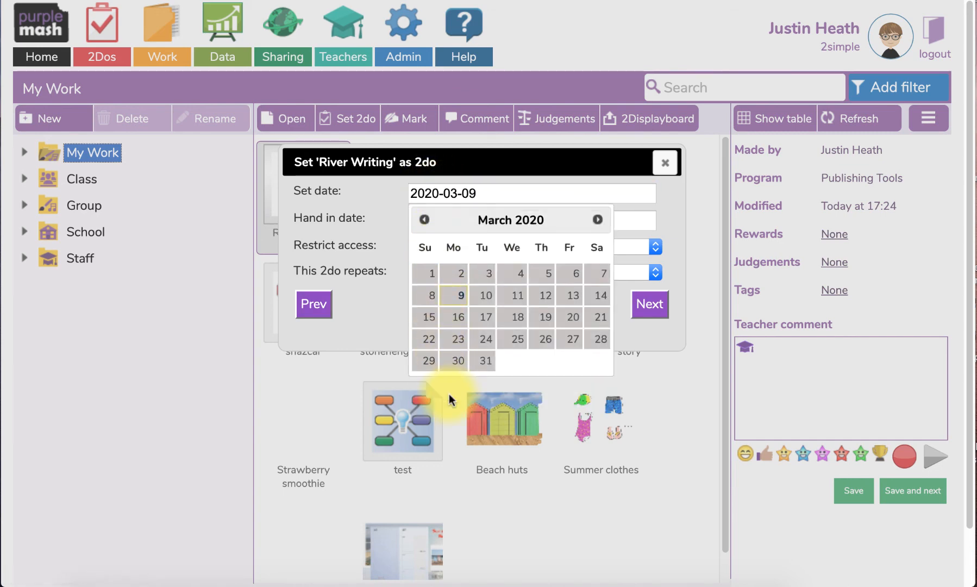
left_click(654, 304)
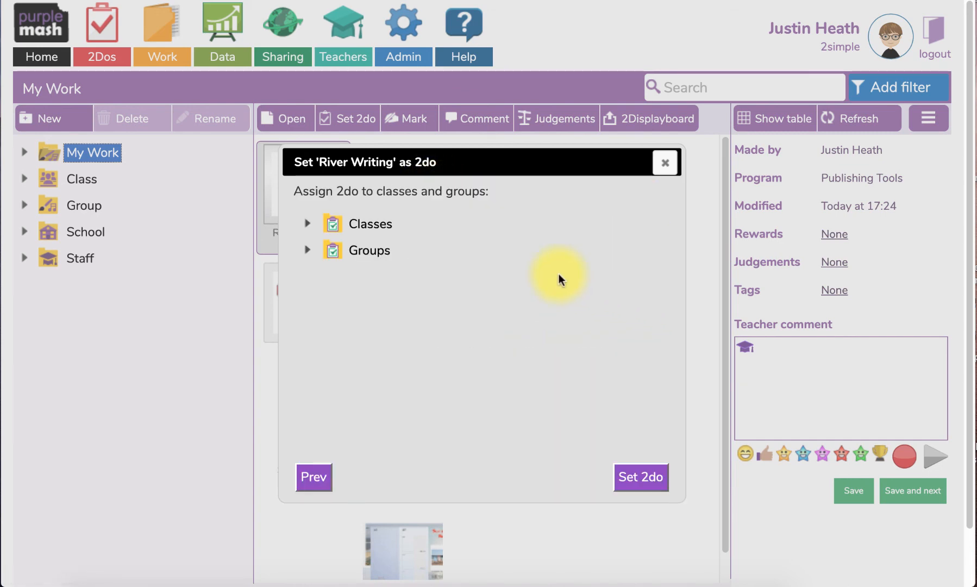
Assign the River Writing 2do to everyone in class 5JH and set it.
left_click(331, 224)
left_click(307, 223)
left_click(343, 248)
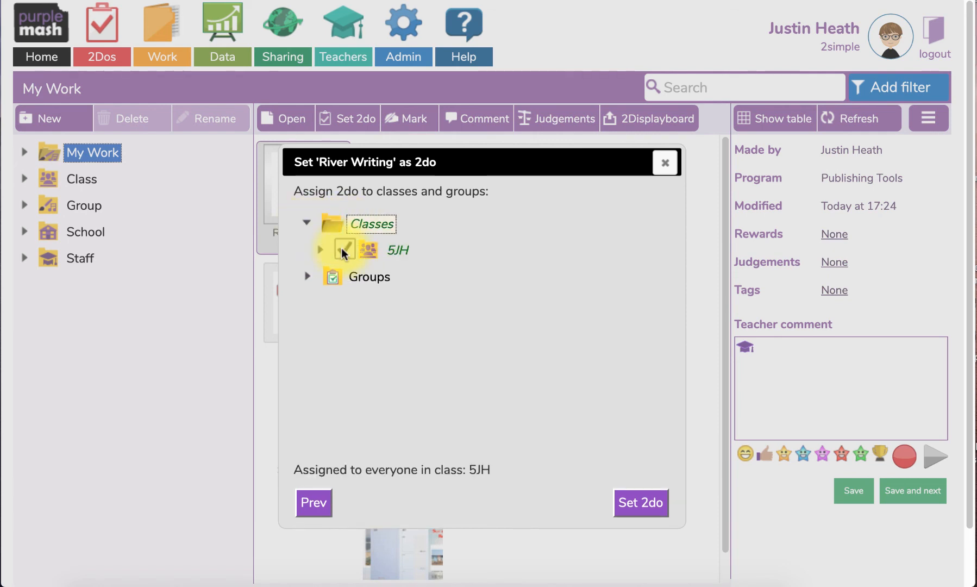
left_click(640, 502)
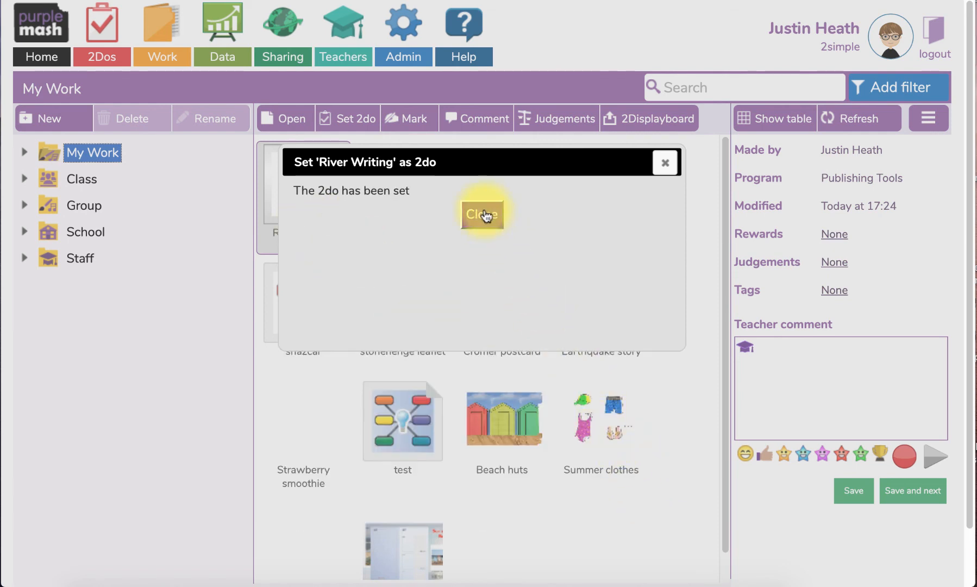
left_click(483, 214)
Impersonate the login of a pupil in class 5JH.
left_click(405, 42)
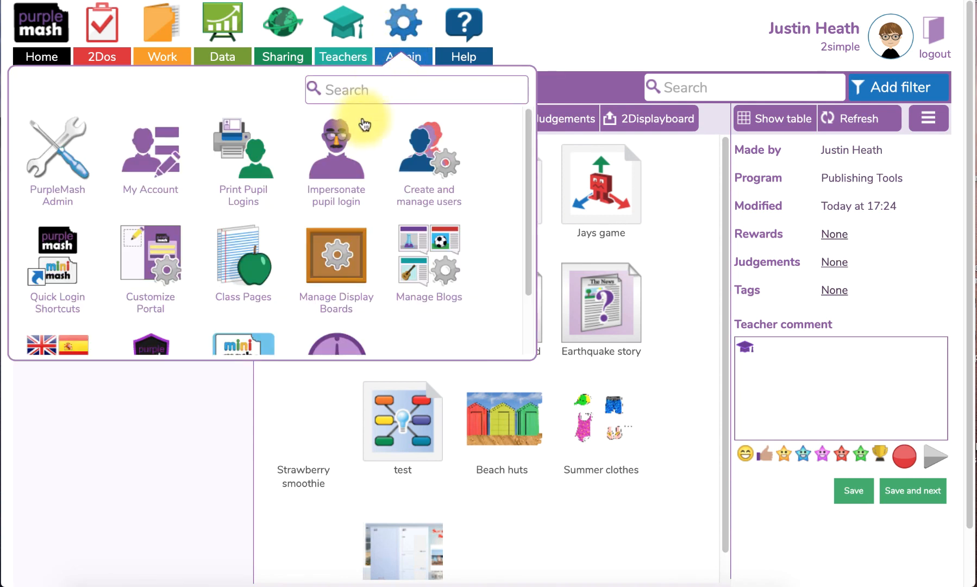
left_click(337, 163)
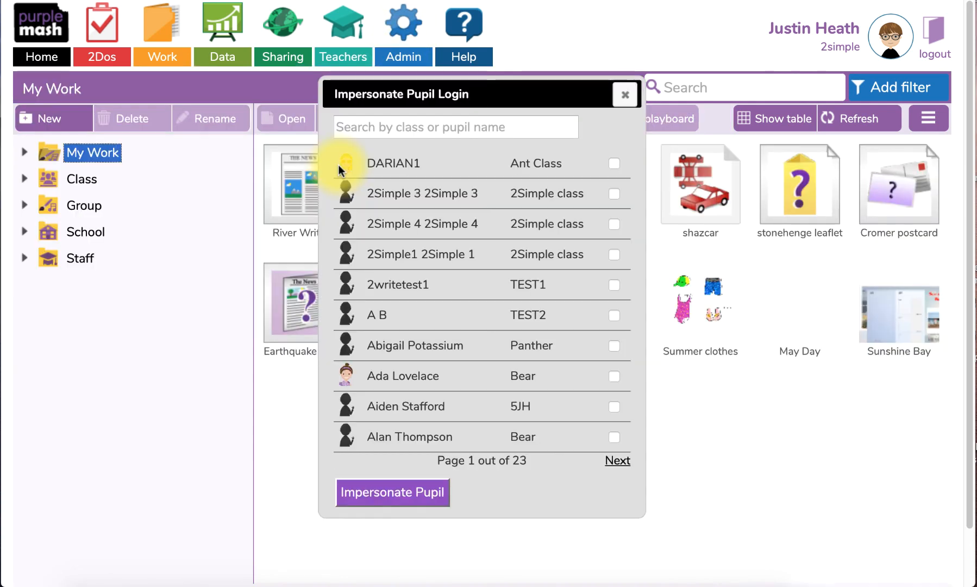
left_click(614, 406)
left_click(430, 493)
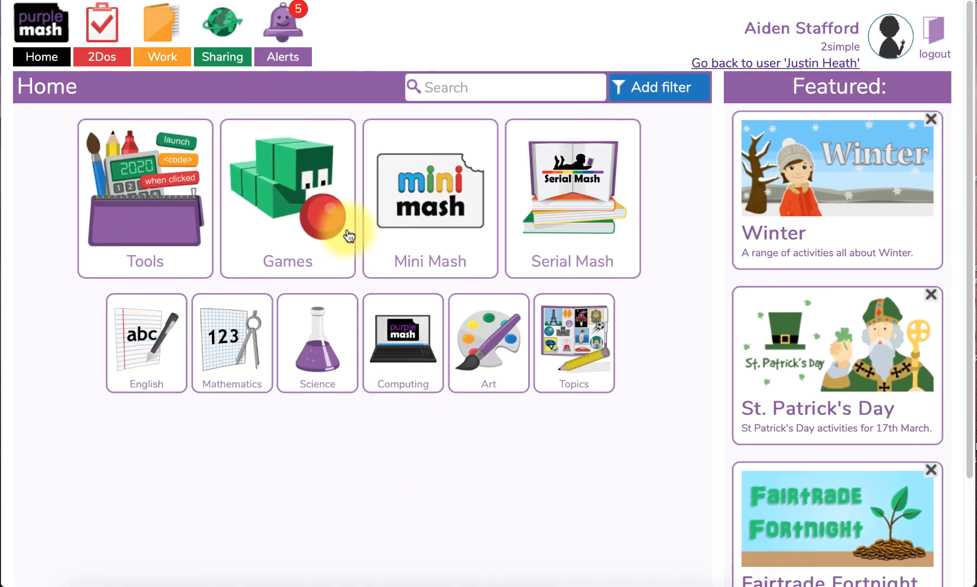
Open the new "River Writing" 2do from the pupil's alerts.
left_click(283, 30)
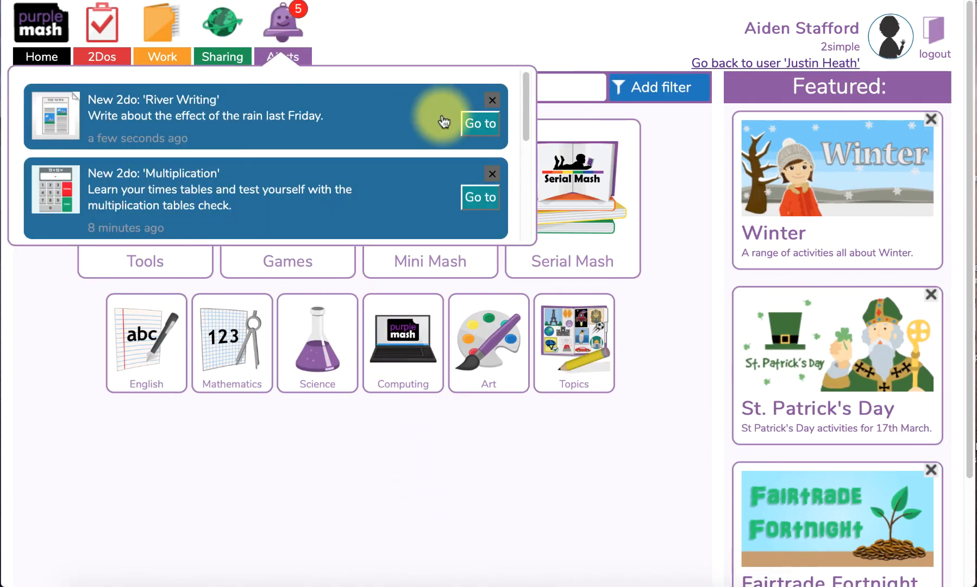
left_click(480, 122)
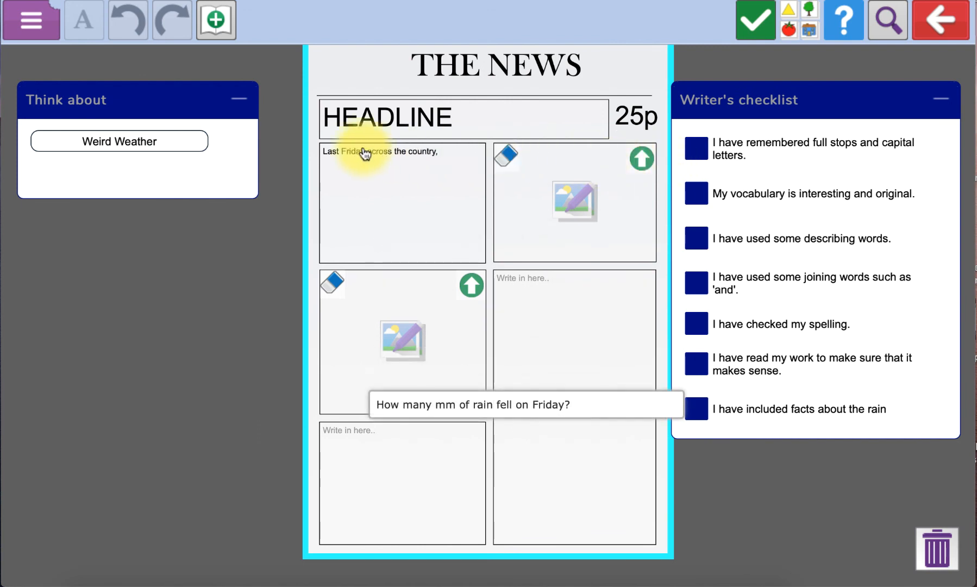
left_click(182, 142)
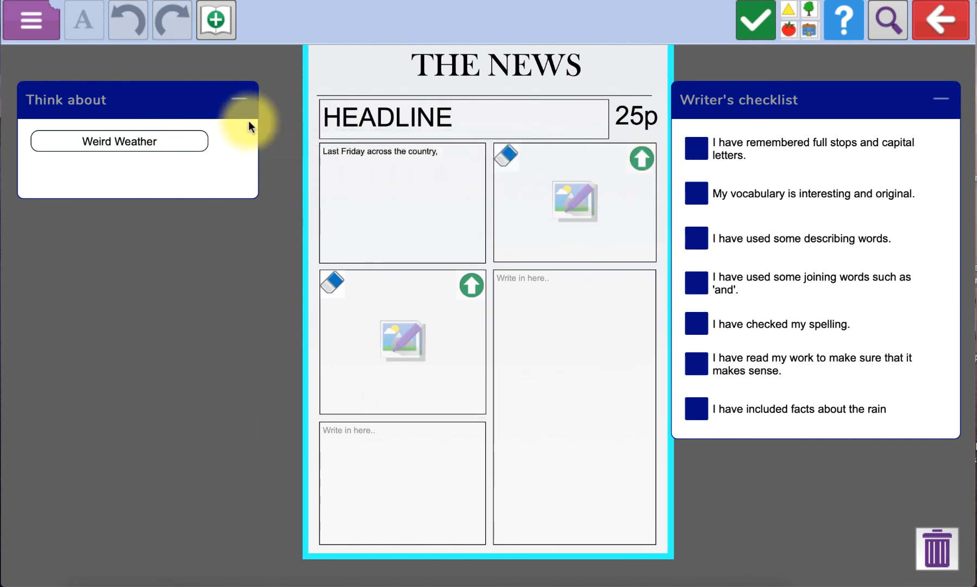
Place the lightning cloud clipart in the first text box and continue its sentence with "the rain fell hard.".
left_click(809, 10)
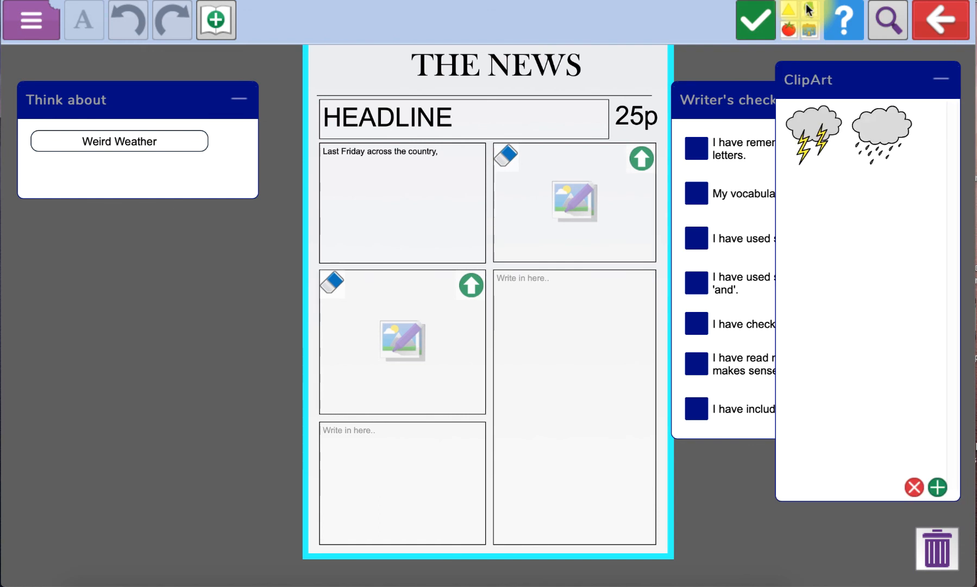
left_click_drag(812, 126, 454, 217)
left_click(457, 147)
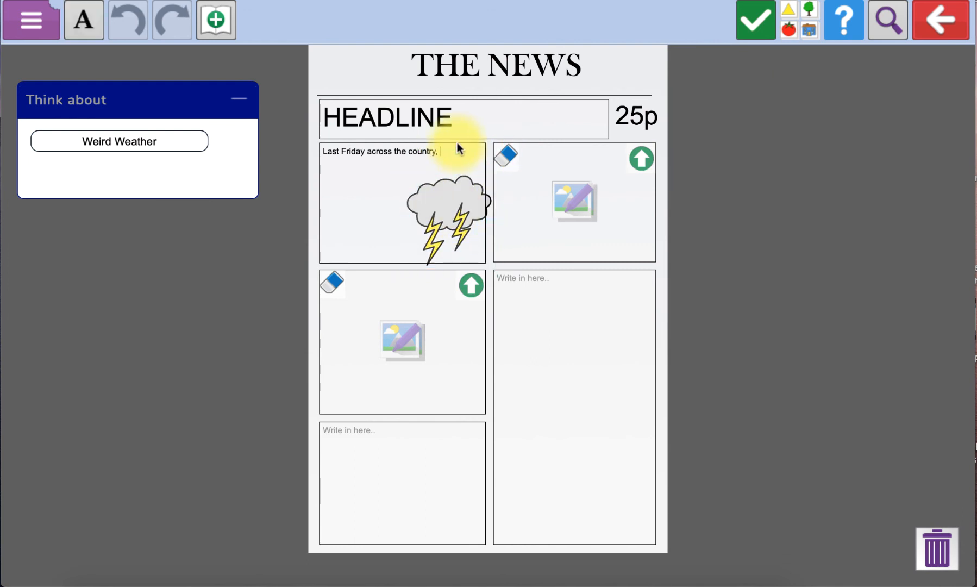
type("the raid")
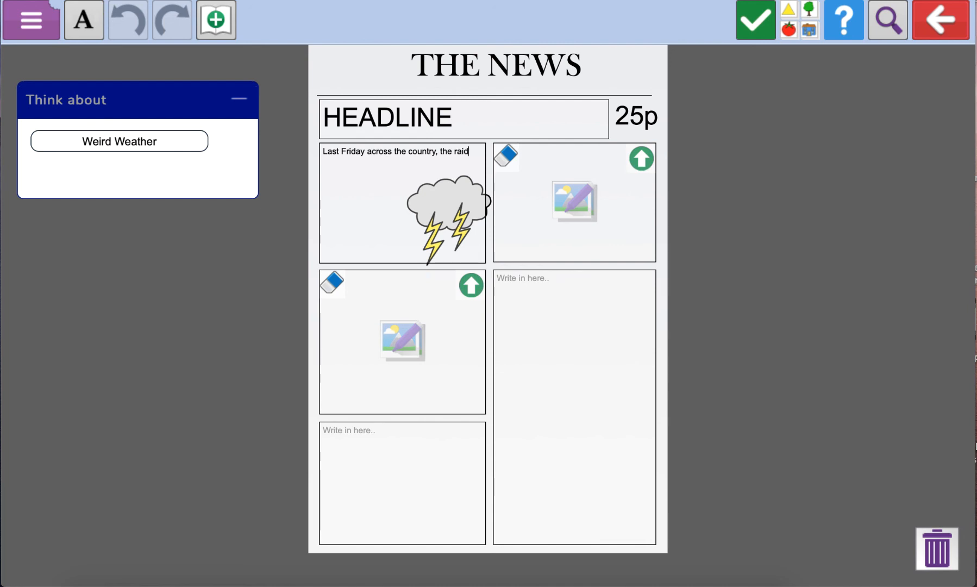
key("BackSpace")
type("n fell hard.")
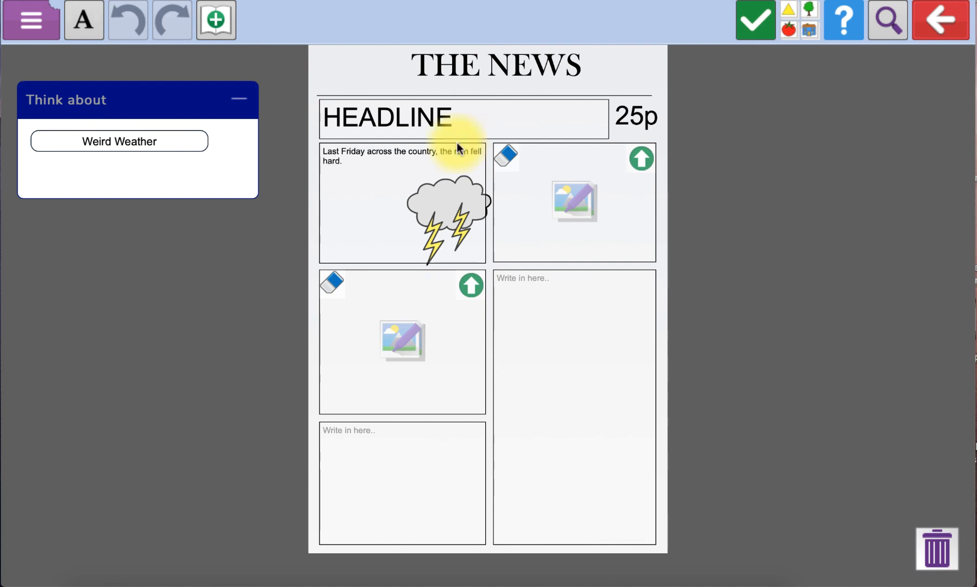
Save the pupil's newspaper work.
left_click(31, 21)
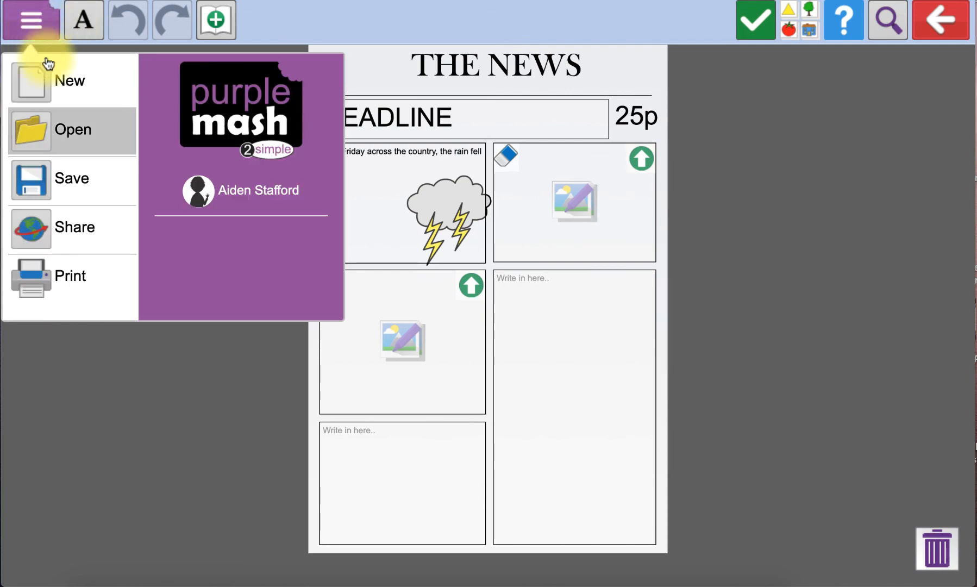
left_click(86, 175)
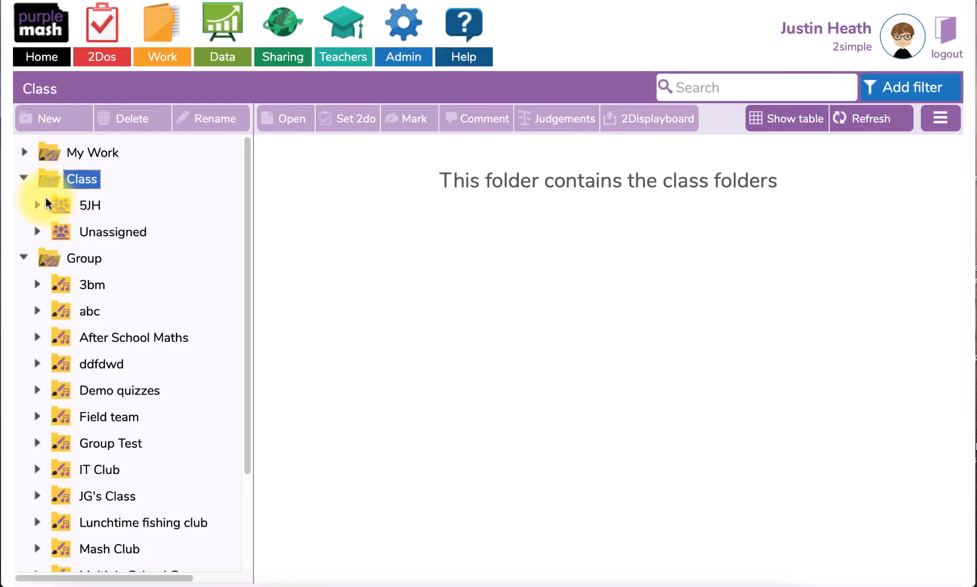
Review the pupil's newspaper in class 5JH's 2020-03-09 River Writing 2do folder, leaving it without saving.
left_click(37, 205)
left_click(50, 259)
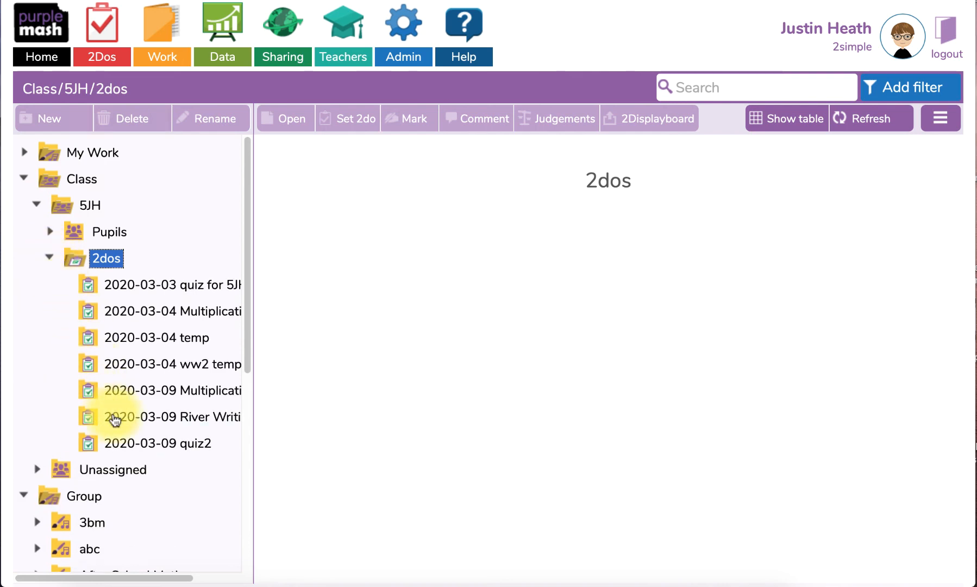
left_click(114, 419)
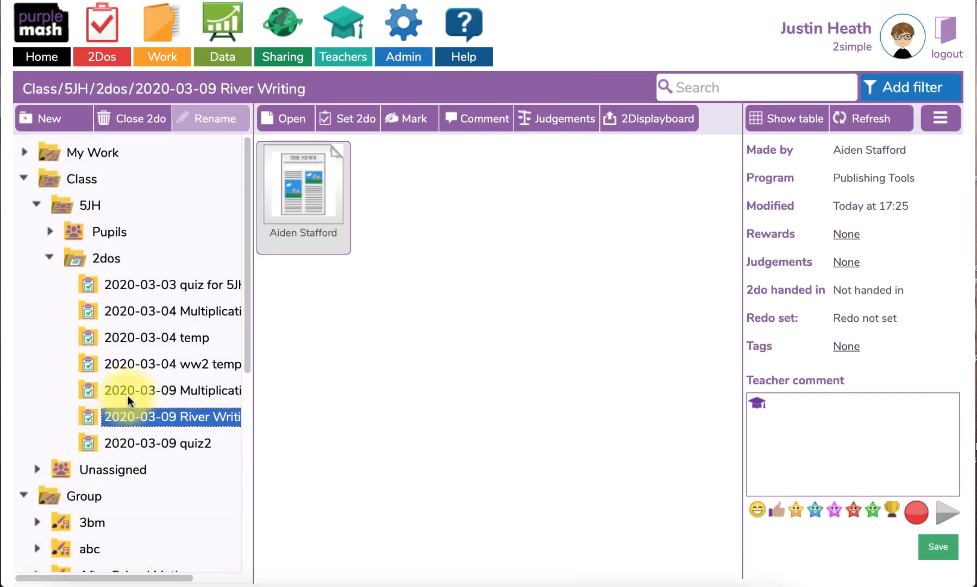
double_click(300, 209)
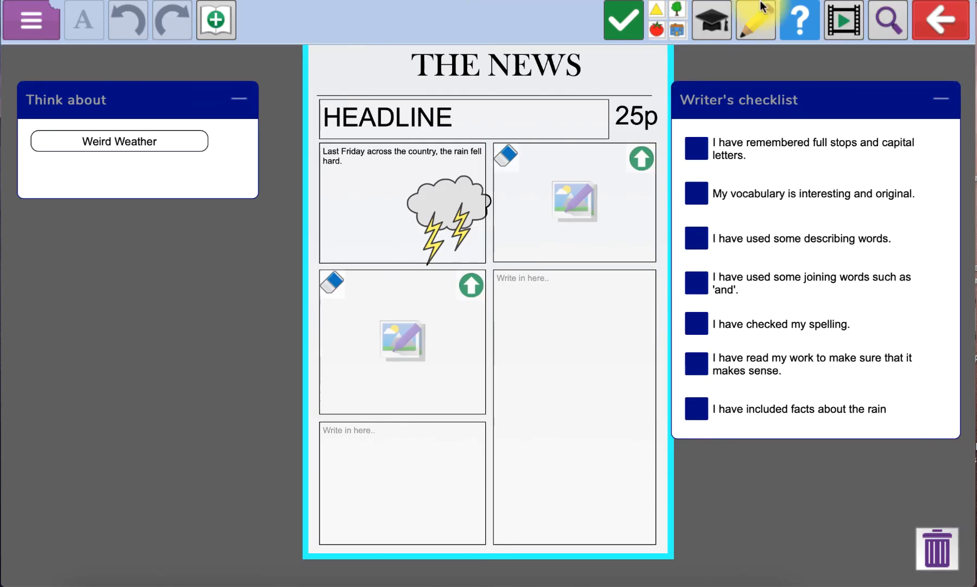
left_click(921, 13)
left_click(541, 287)
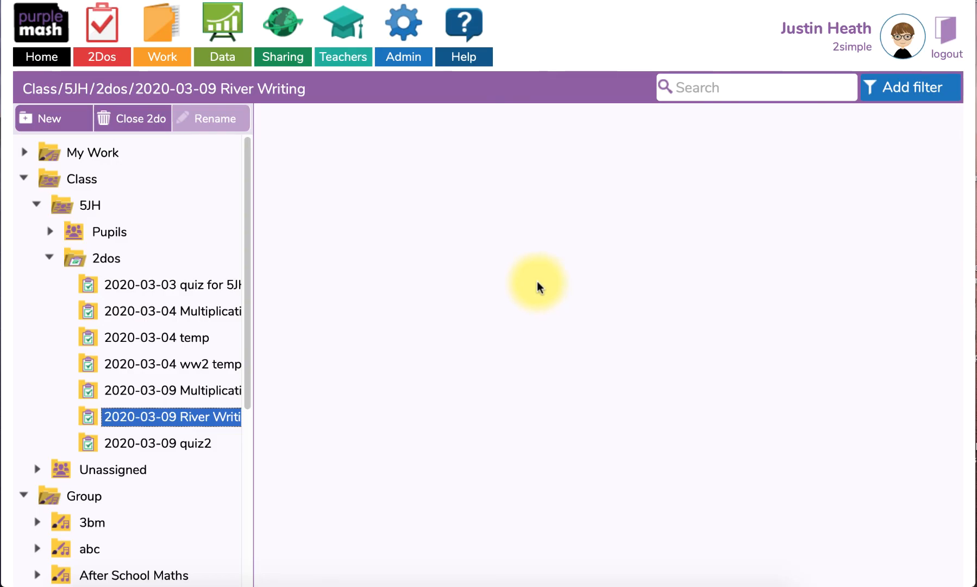
Open the pupil's River Writing newspaper for marking and move the Writer's checklist away from the page.
left_click(308, 181)
left_click(404, 119)
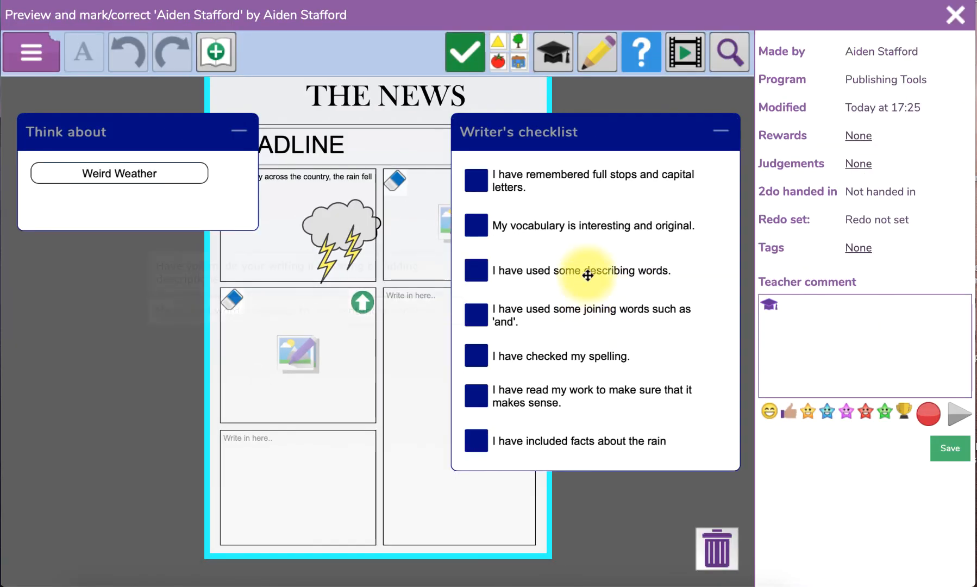
left_click_drag(593, 131, 763, 130)
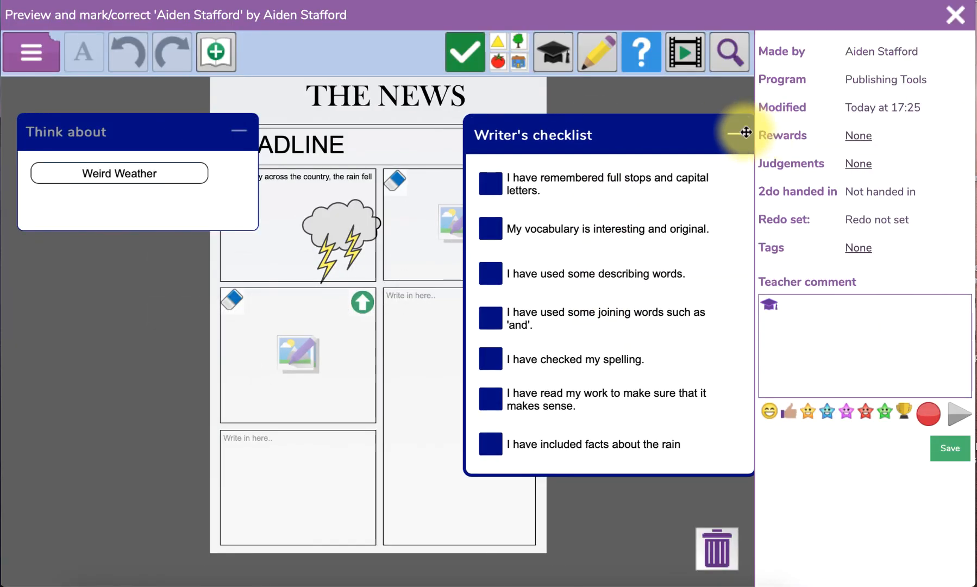